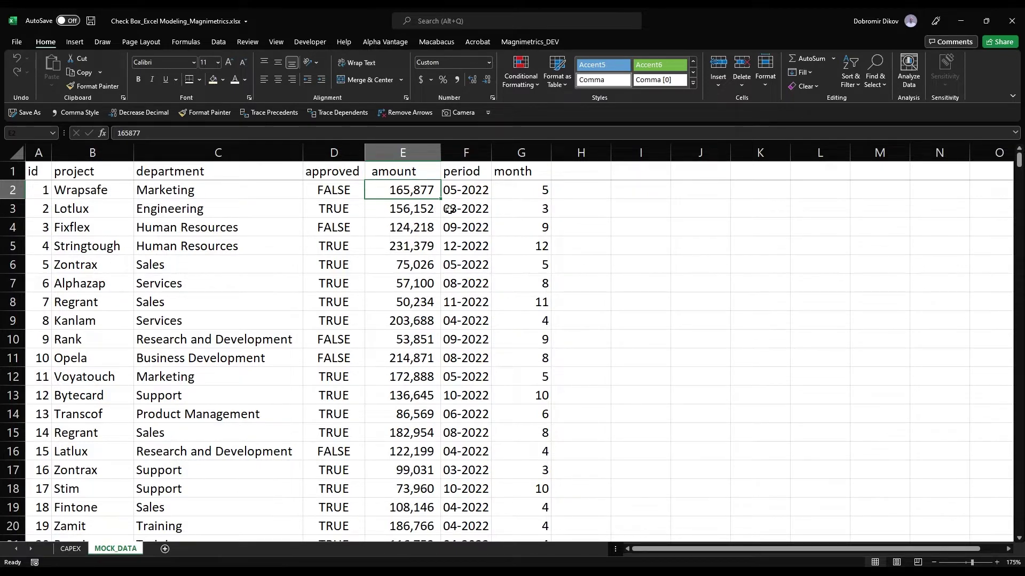
Review the MOCK_DATA source data and pick cell B7 on the CAPEX sheet
left_click(527, 189)
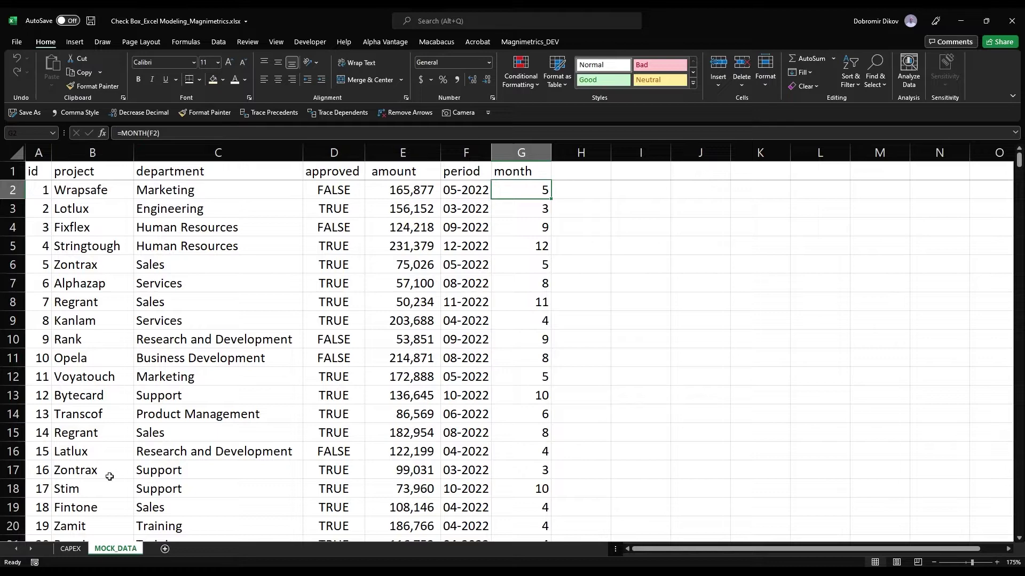
left_click(71, 549)
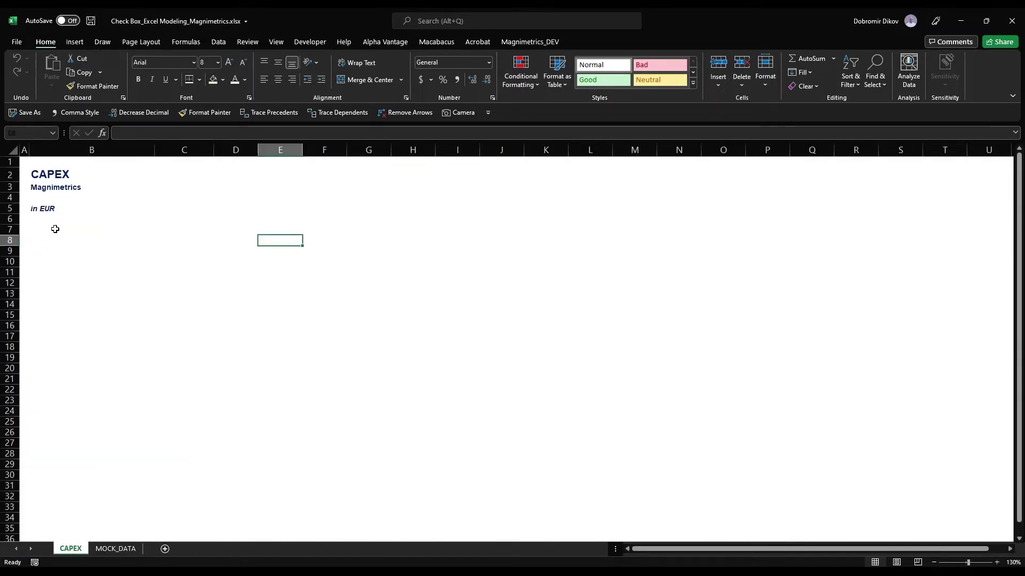
scroll(58, 221, "up", 1)
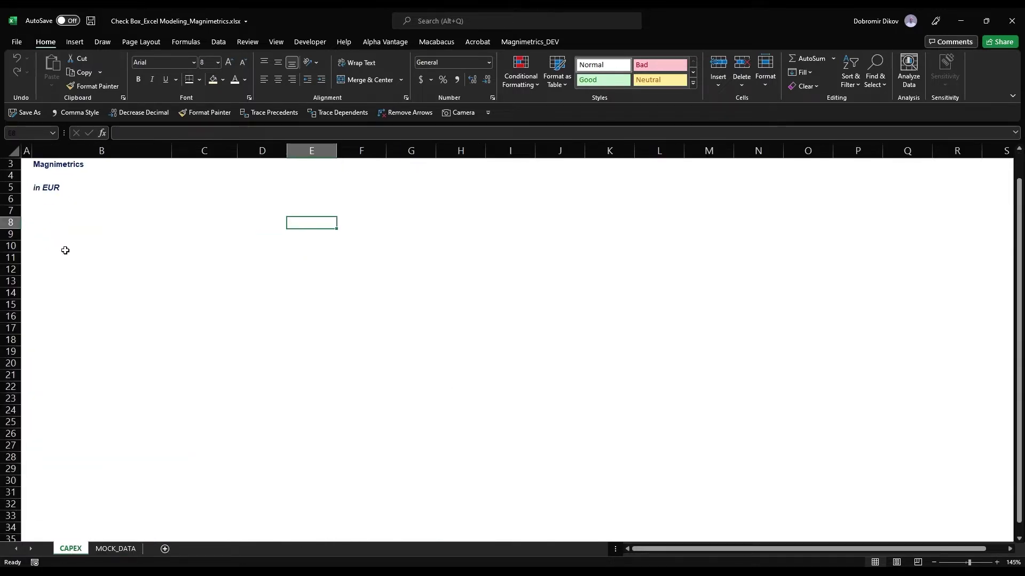
scroll(65, 250, "up", 1)
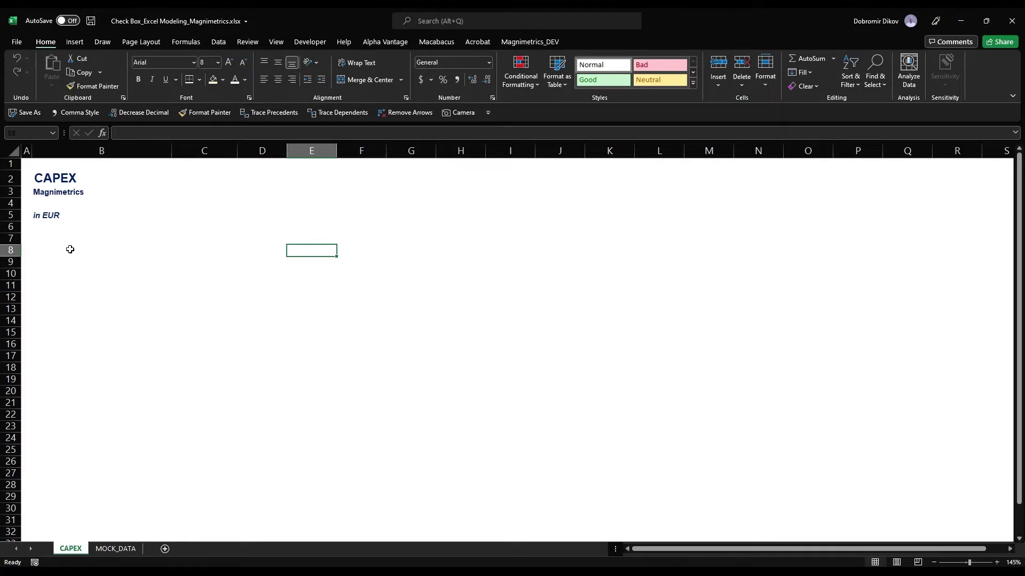
left_click(68, 238)
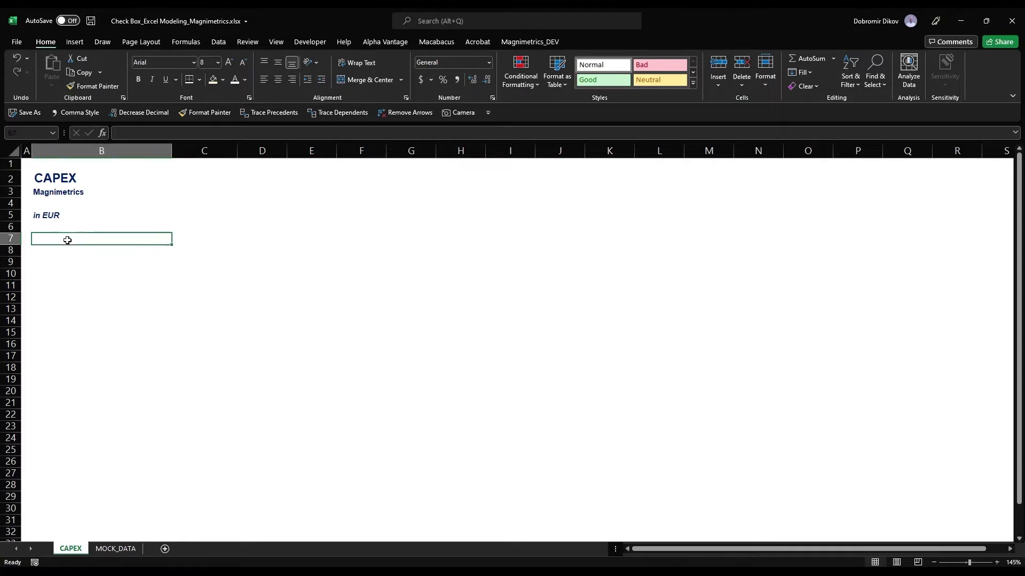
left_click(113, 548)
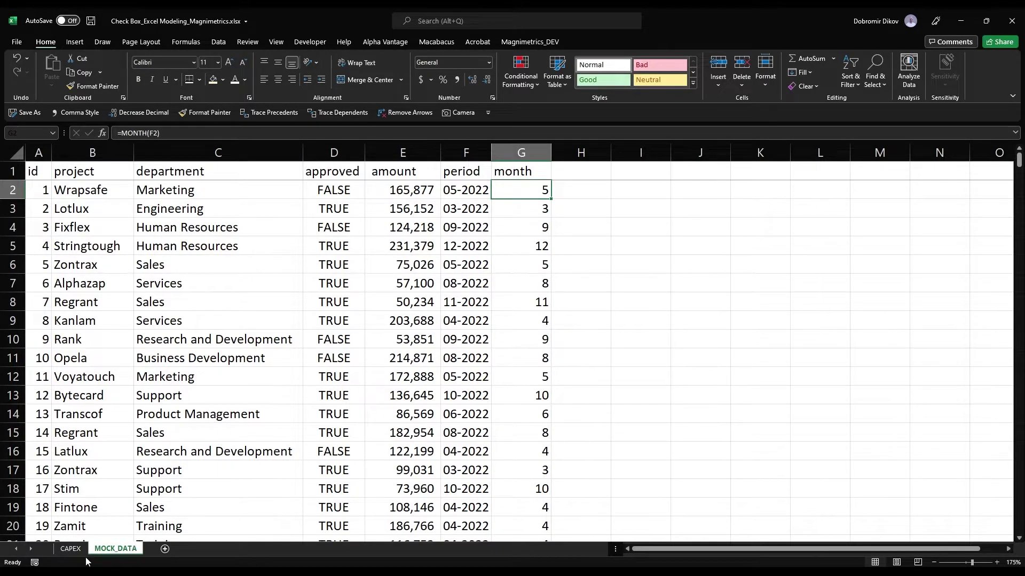
left_click(70, 549)
Enter 'Department' in B7 with a dark blue fill and bold text
type("Department")
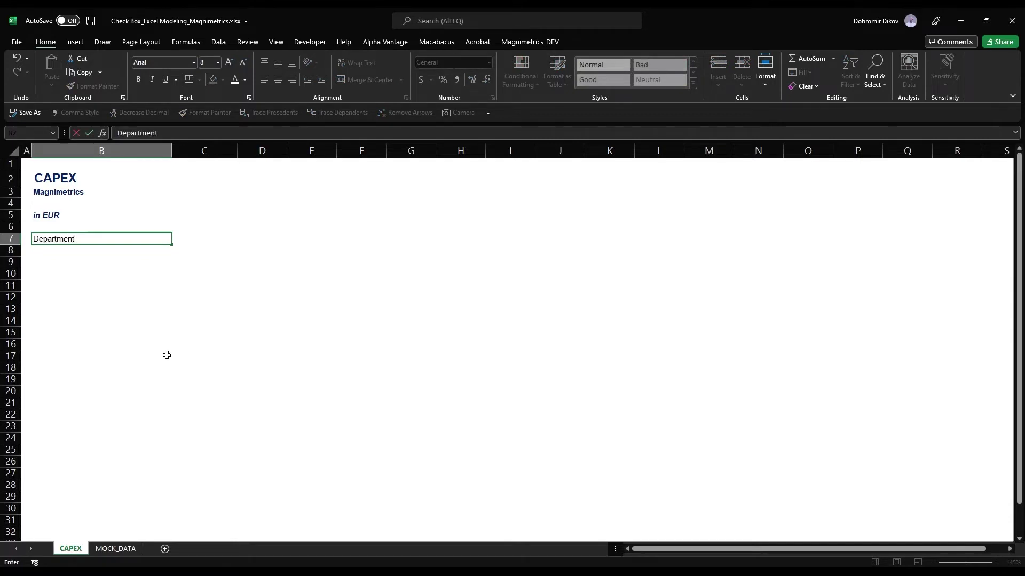
key("ctrl+Return")
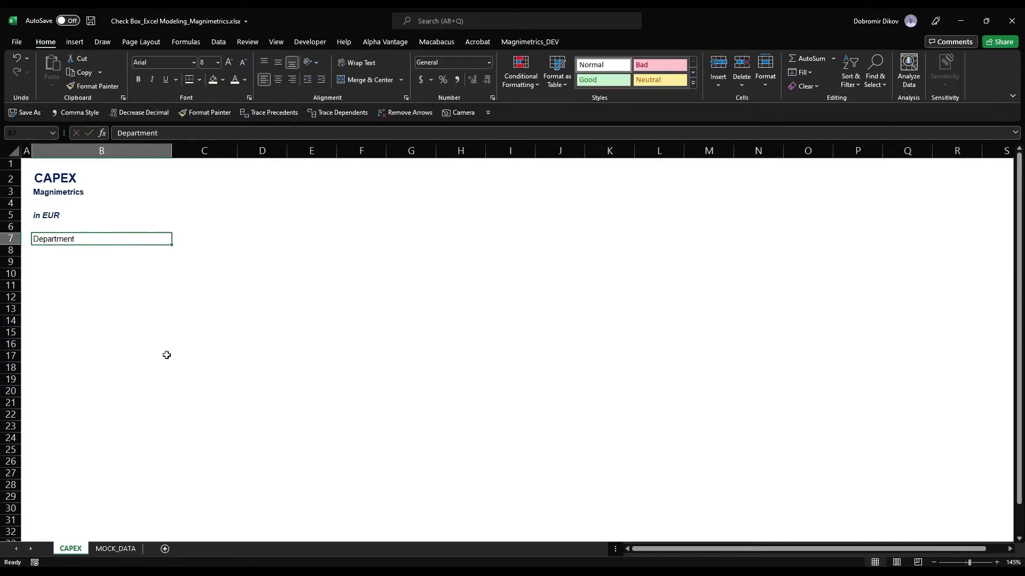
left_click(223, 80)
left_click(286, 180)
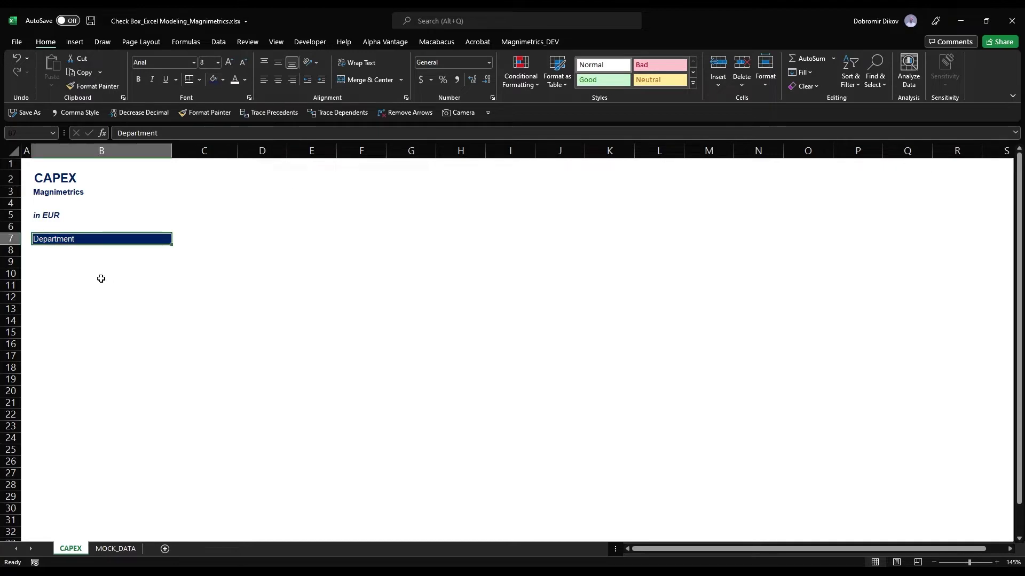
key("ctrl+b")
left_click(71, 253)
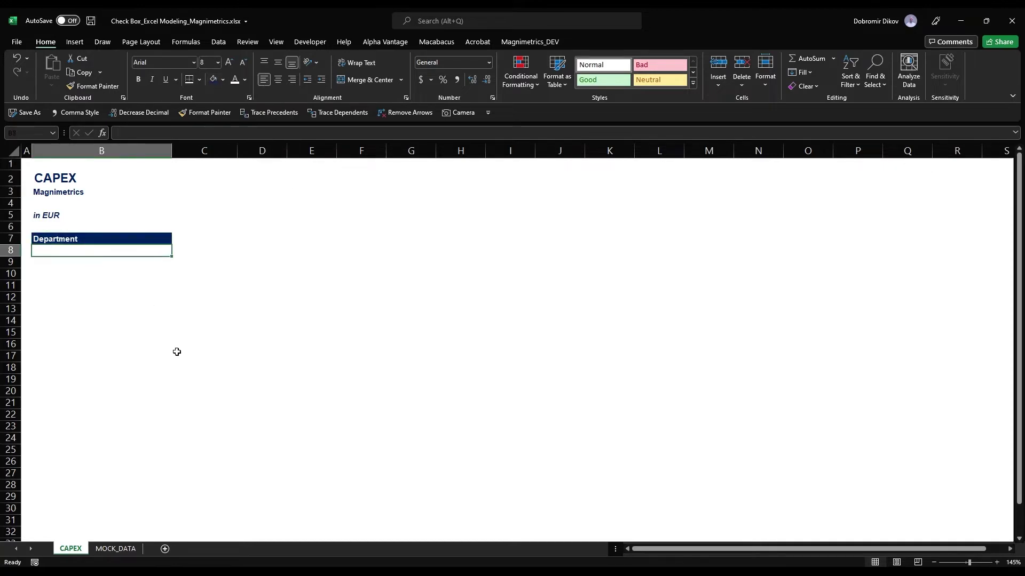
Browse the department entries in column C of MOCK_DATA
left_click(120, 550)
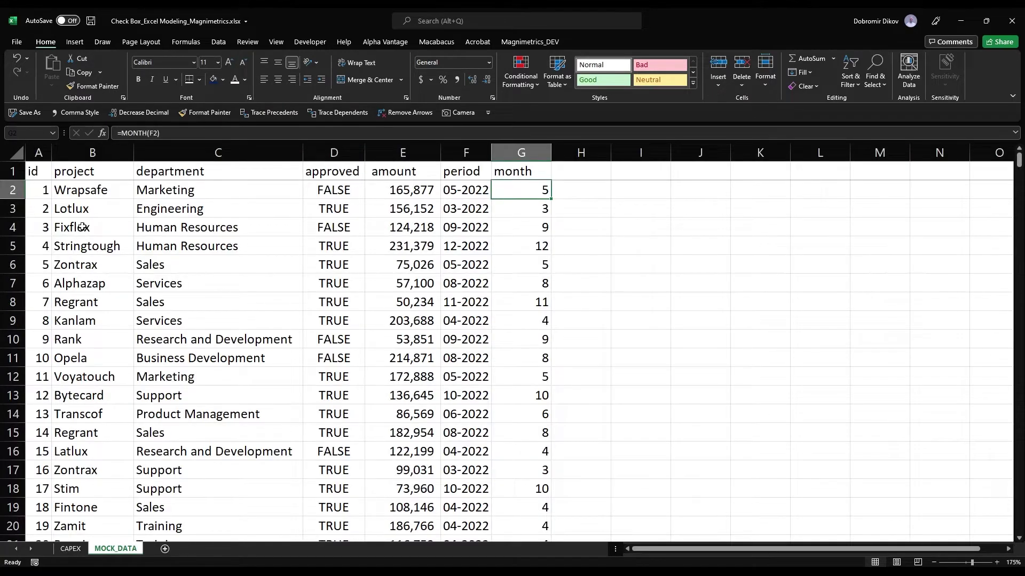
left_click_drag(167, 191, 201, 411)
scroll(150, 343, "down", 13)
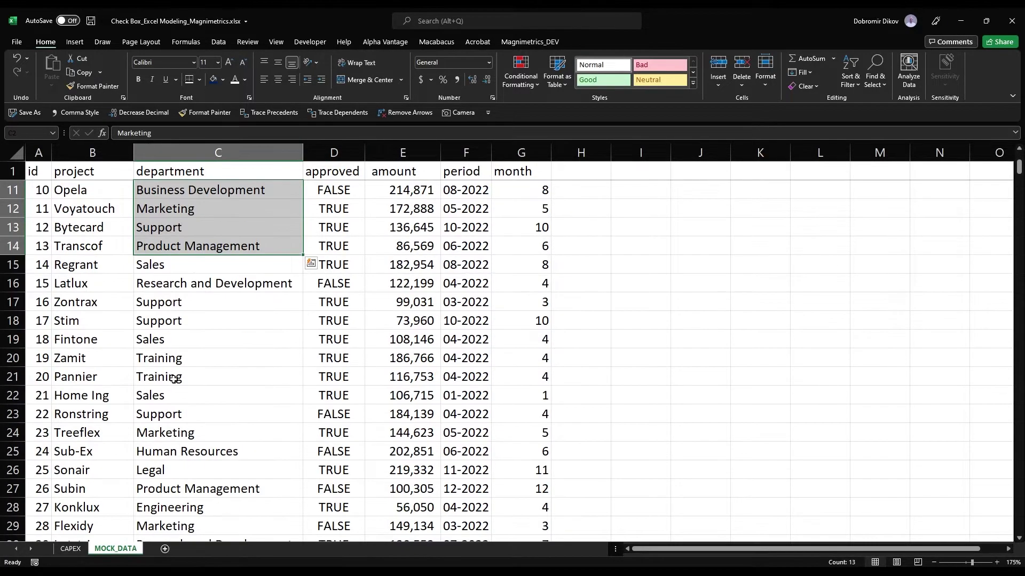
scroll(184, 385, "up", 8)
scroll(184, 385, "up", 5)
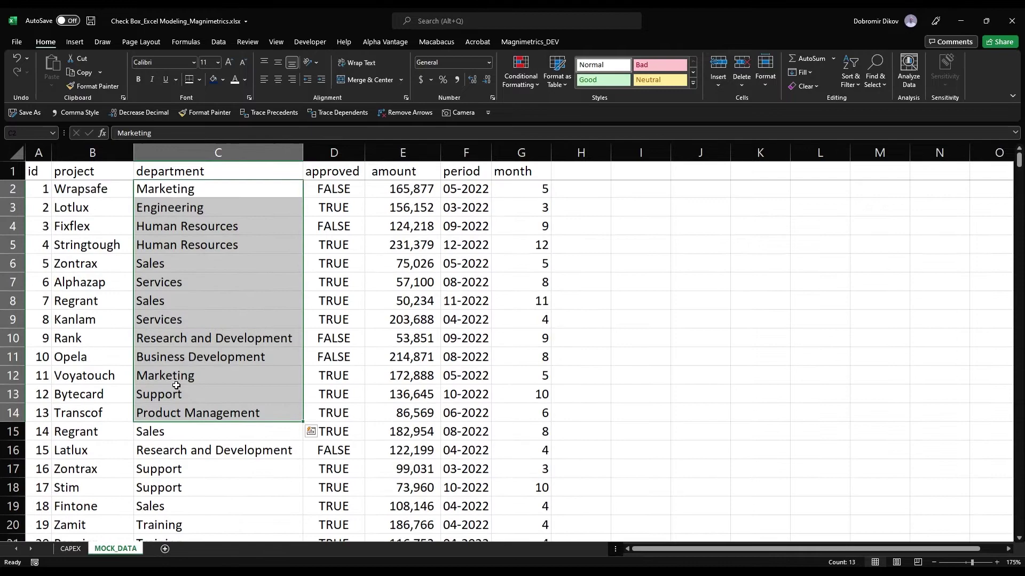
Select A1:G501 and build a new-sheet pivot table with department as its rows
key("ctrl+Home")
key("ctrl+shift+Right")
key("ctrl+shift+Down")
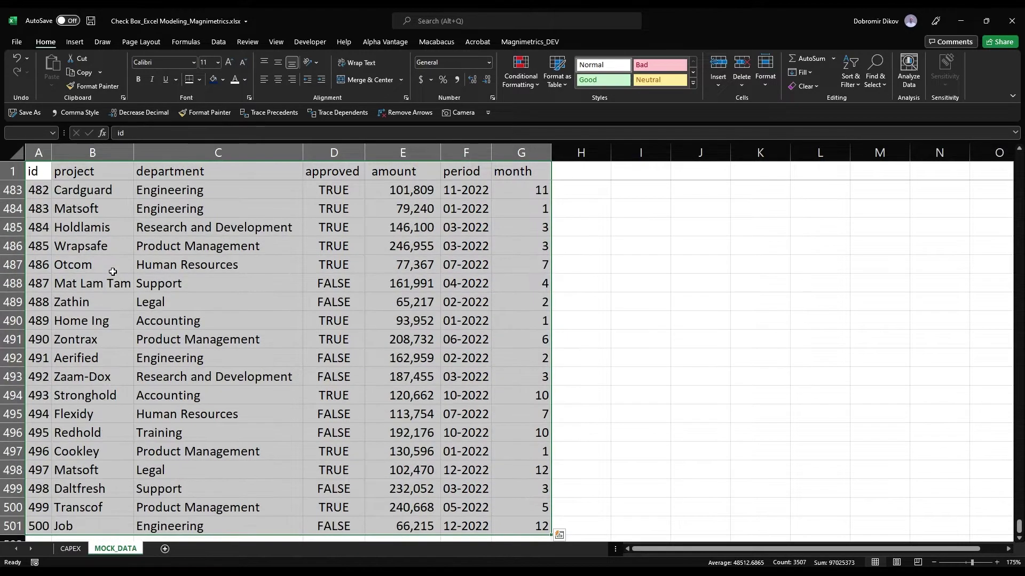
key("alt+n")
key("v")
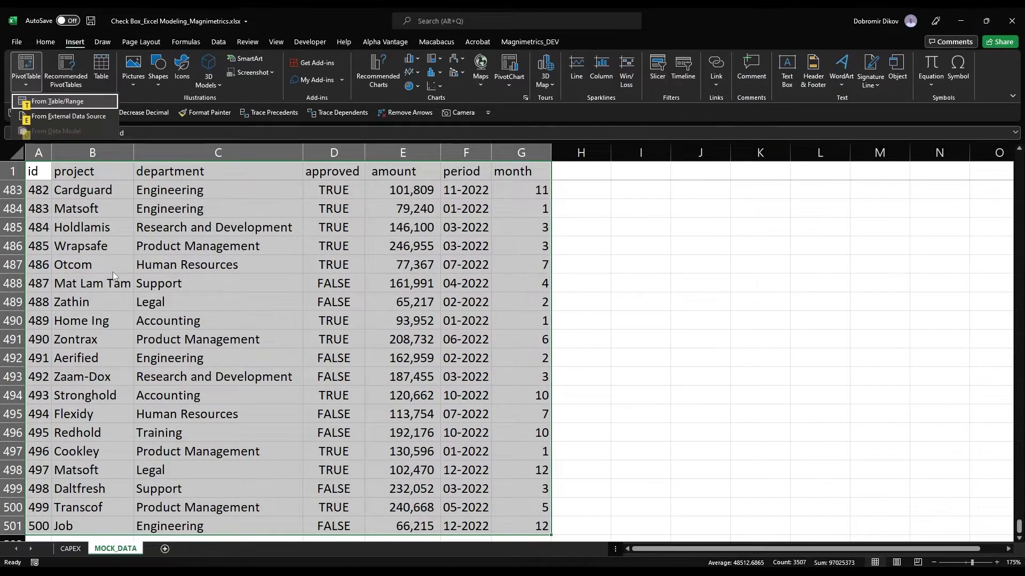
key("t")
key("Return")
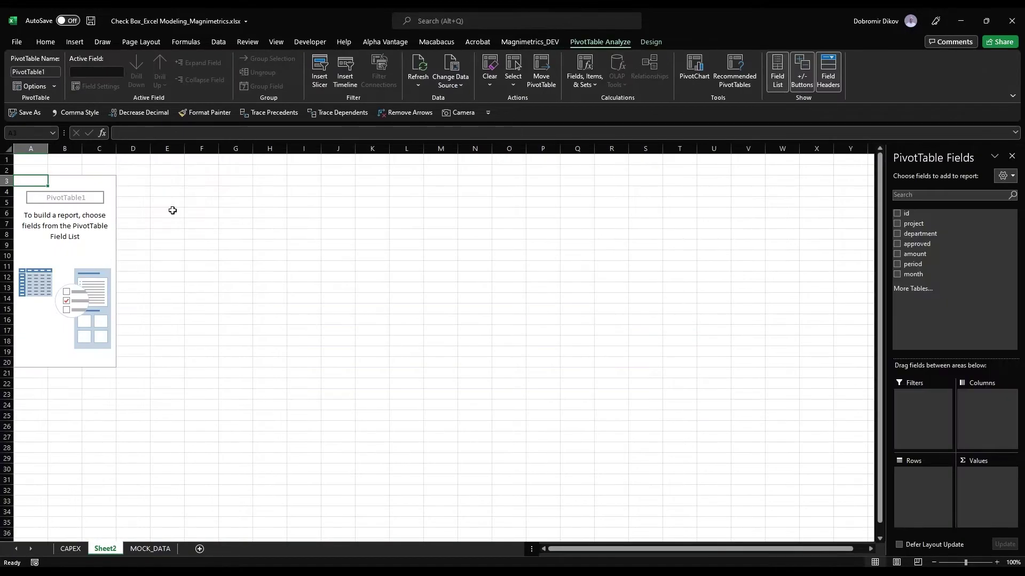
left_click(897, 234)
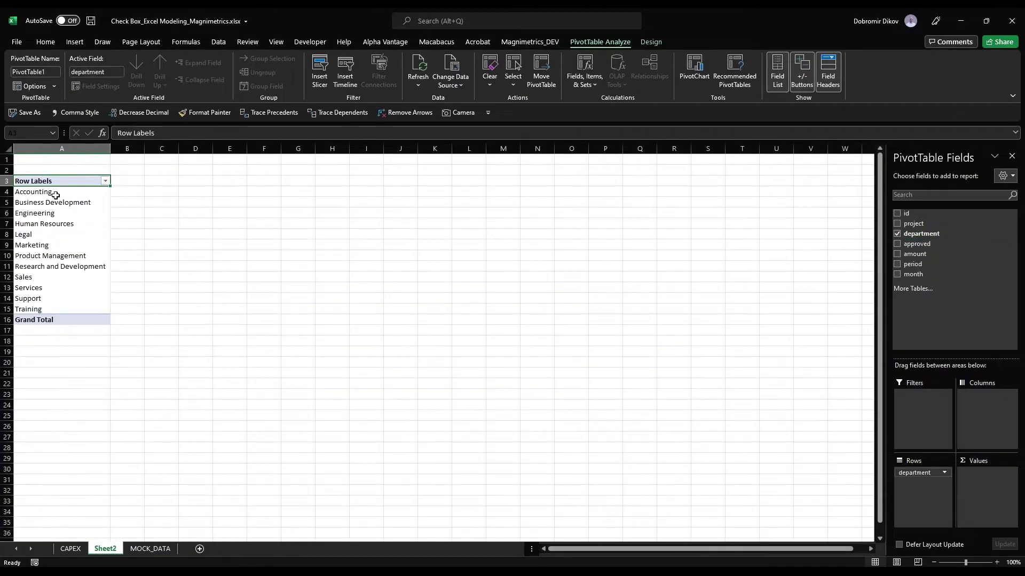
Enter =UNIQUE(MOCK_DATA!C2:C501) in CAPEX cell B8 to spill the department names
left_click(70, 549)
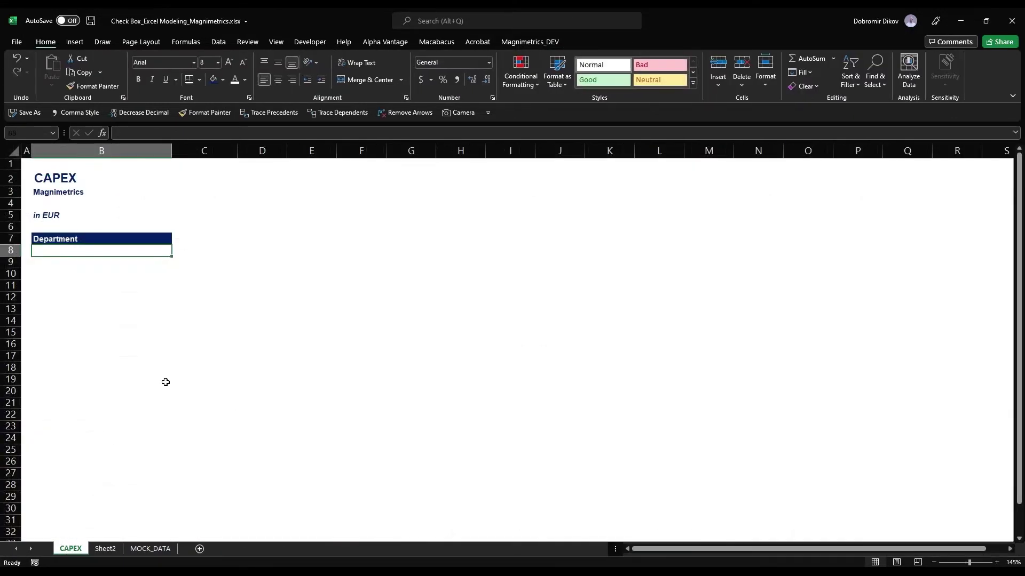
type("=uni")
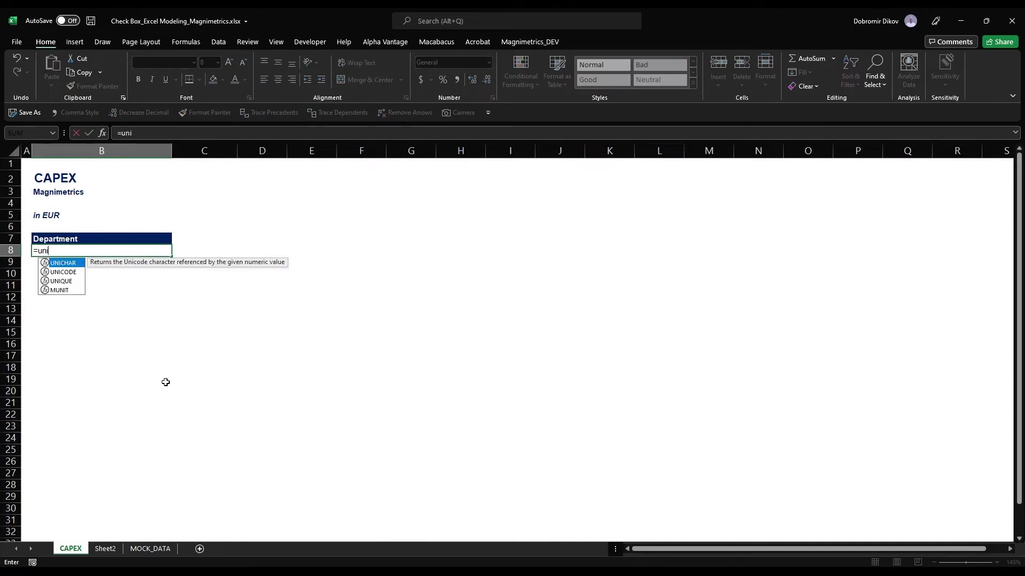
type("q")
key("BackSpace")
type("q")
key("Tab")
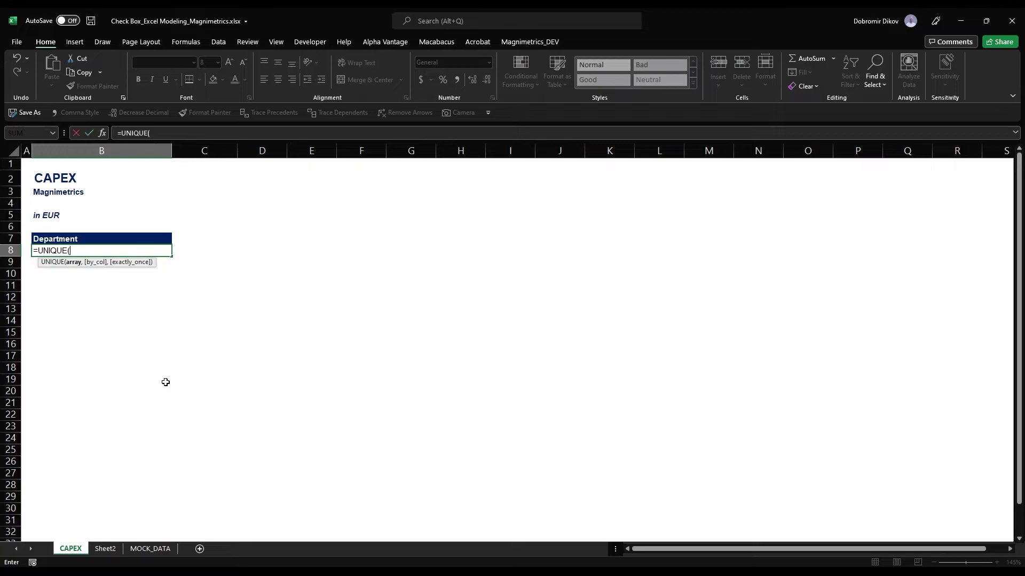
left_click(149, 550)
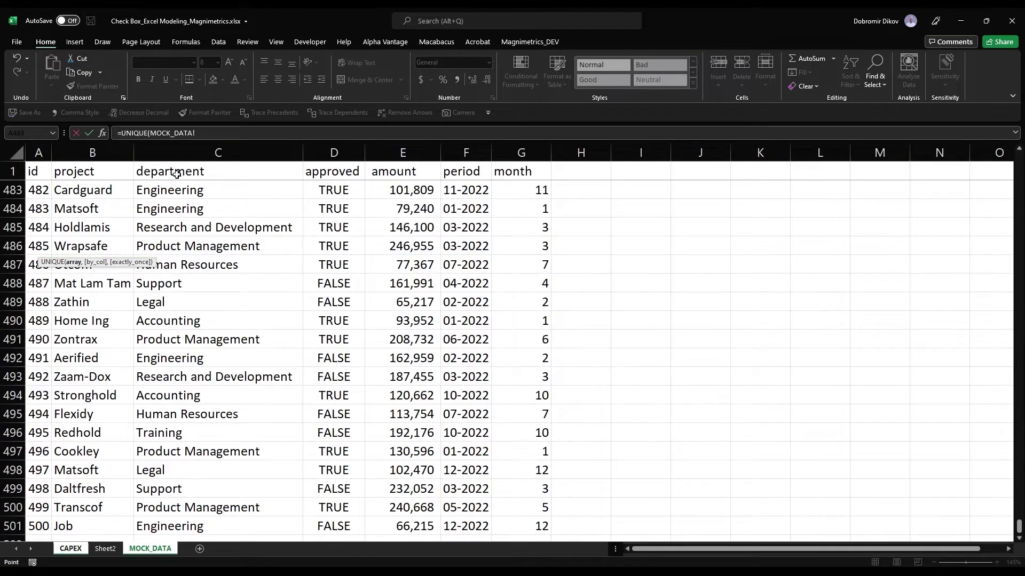
left_click(174, 192)
key("ctrl+Up")
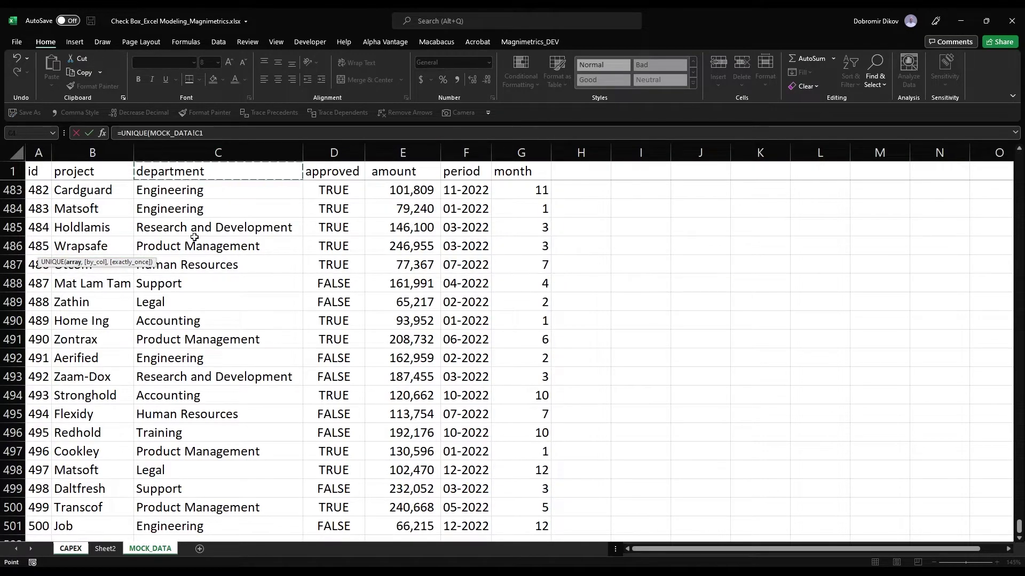
key("Down")
key("ctrl+shift+Down")
key("Return")
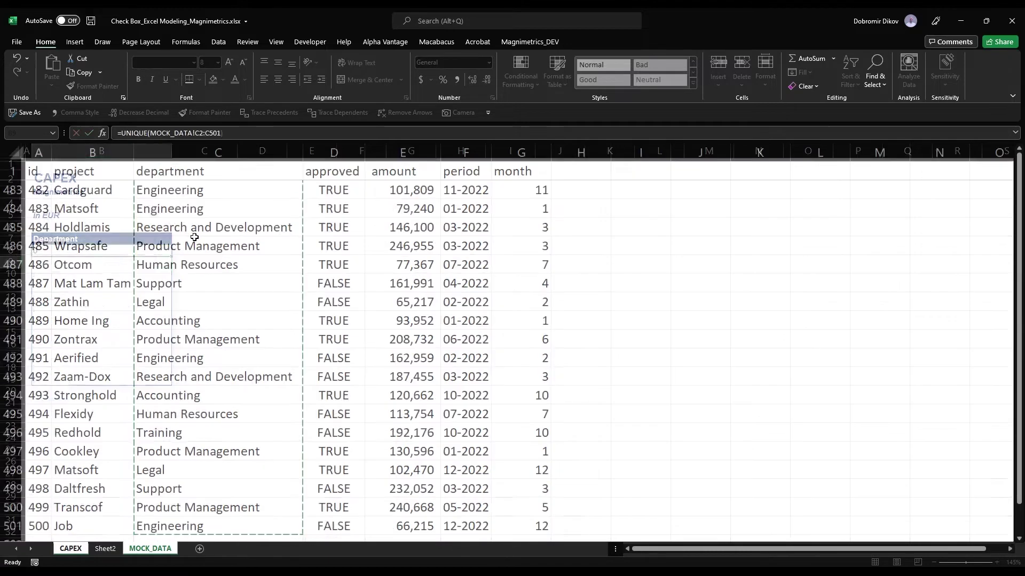
key("Up")
key("Down")
key("Down")
key("Down")
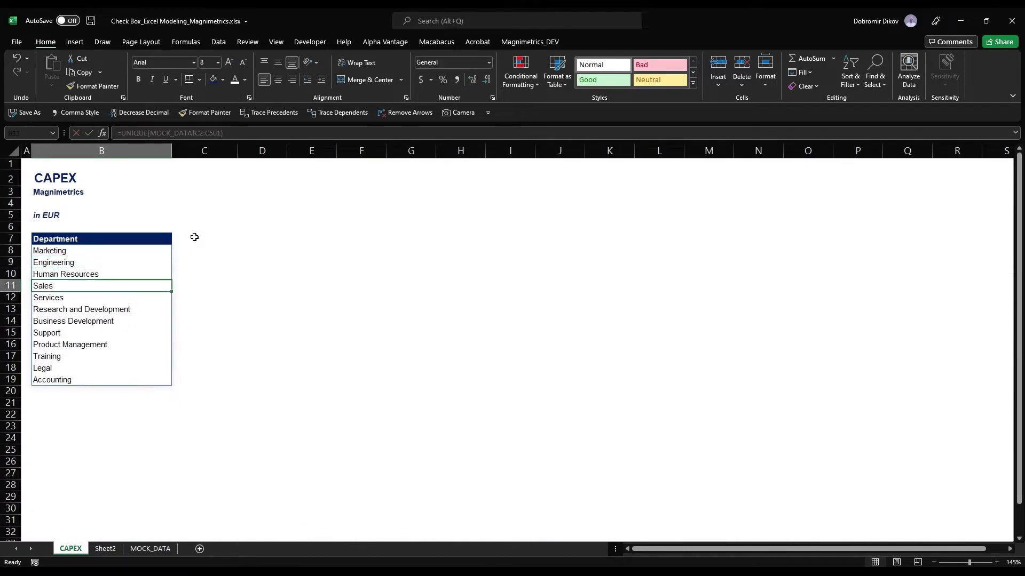
key("Up")
key("Up")
key("Up")
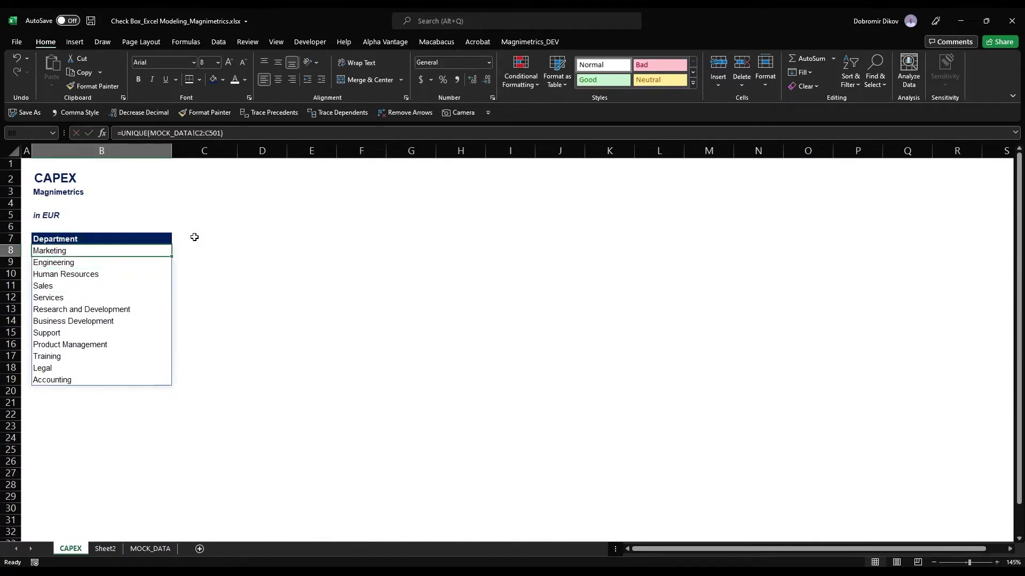
Wrap it as =SORT(UNIQUE(MOCK_DATA!C2:C501)) and accept Excel's suggested correction
key("F2")
type("SORT(")
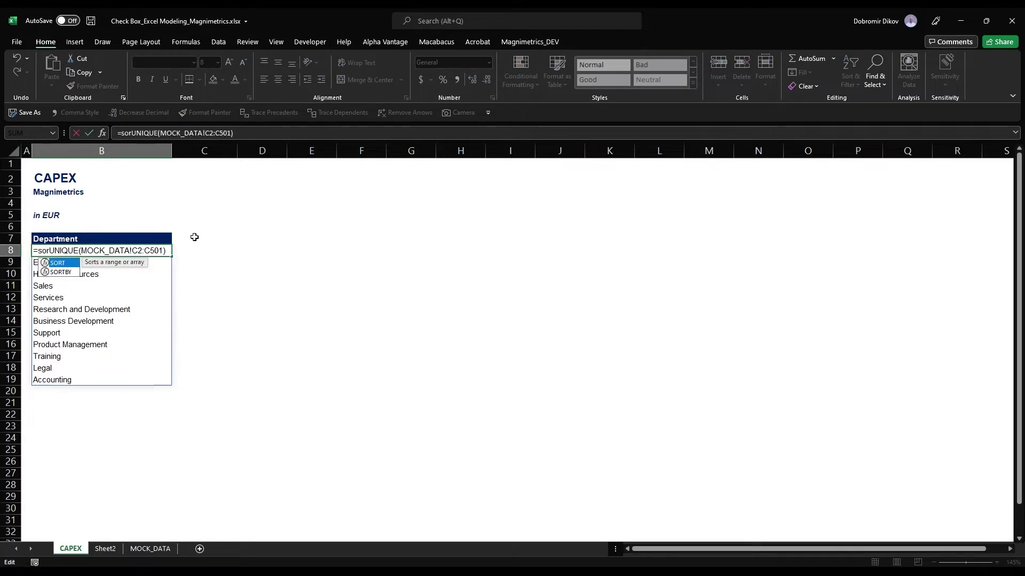
key("Return")
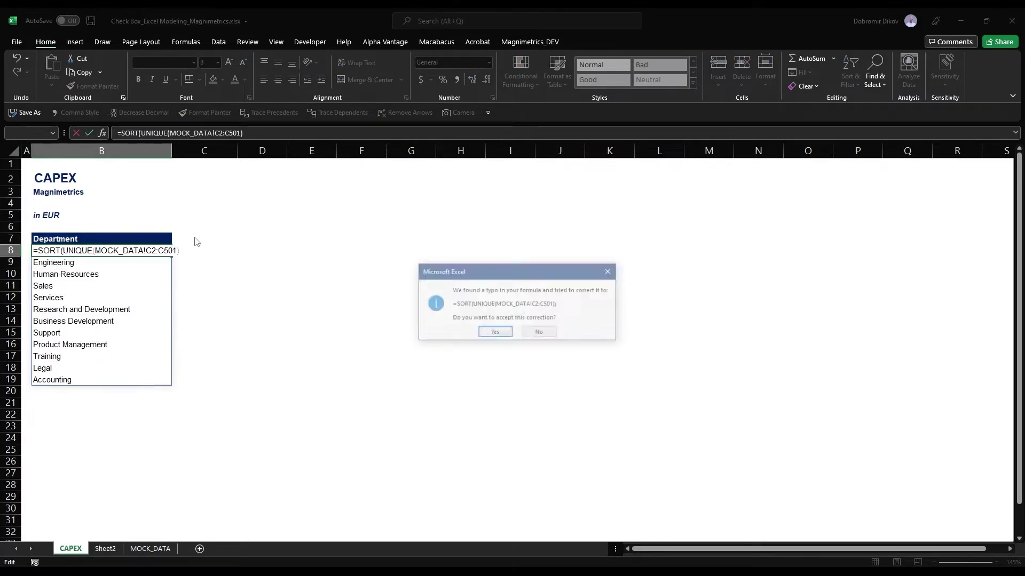
key("Return")
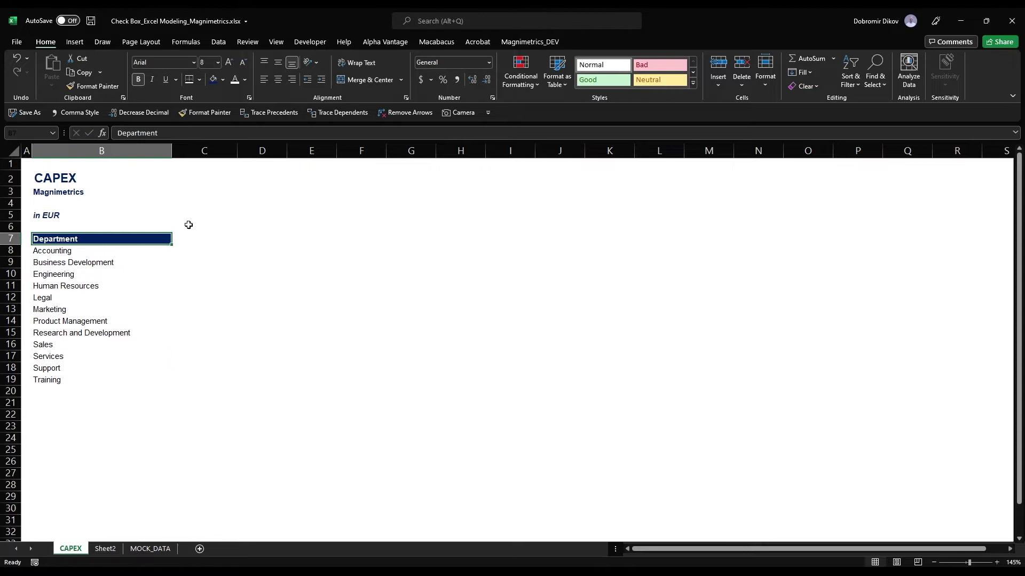
Copy and review the sorted department list in B8:B19
key("Down")
key("ctrl+shift+Down")
key("ctrl+c")
key("alt")
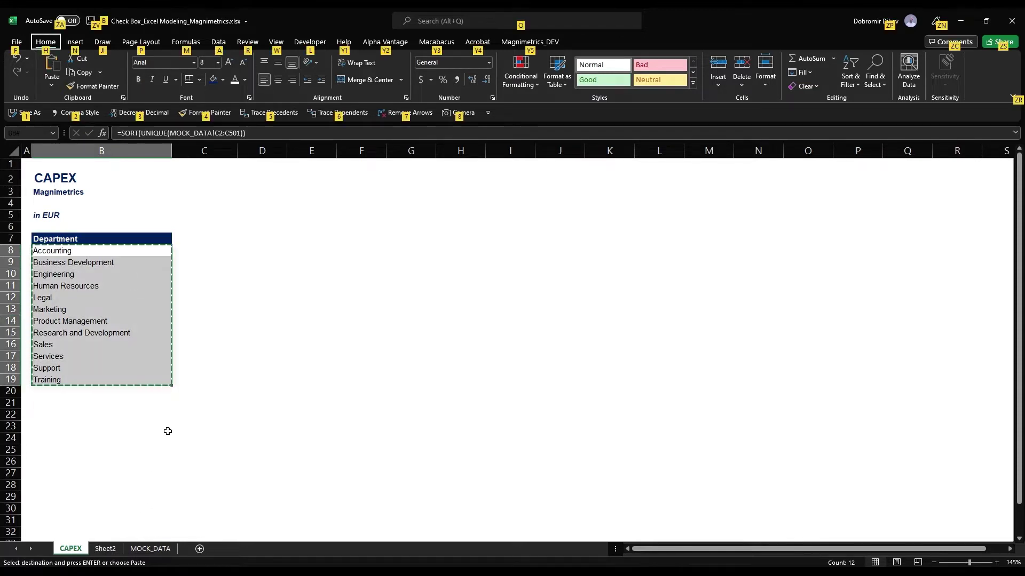
key("Escape")
left_click(126, 276)
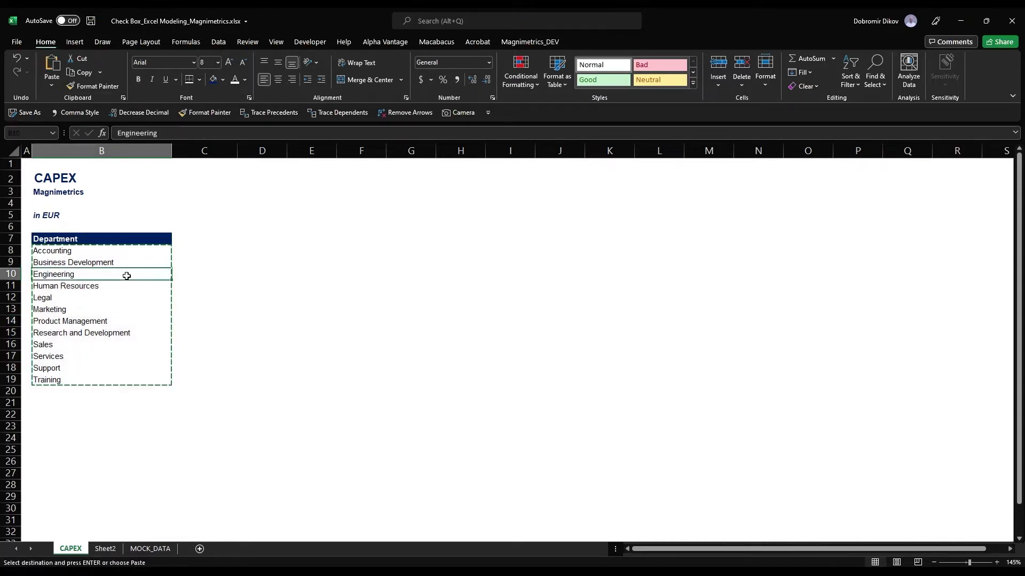
left_click(117, 250)
left_click(114, 309)
key("Escape")
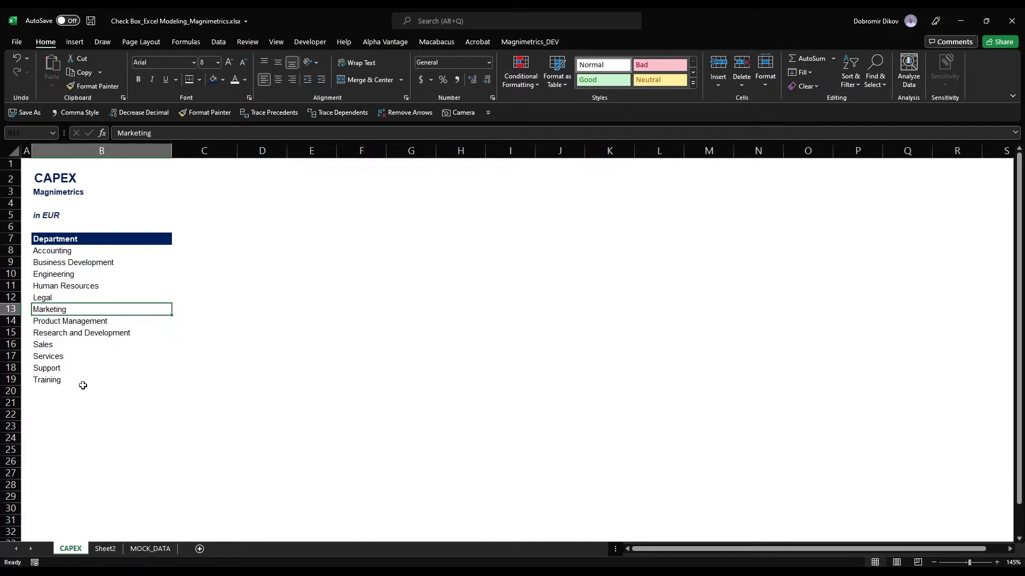
Add a bold 'Total' label in B20 below the last department
left_click(82, 385)
left_click(84, 393)
type("Total")
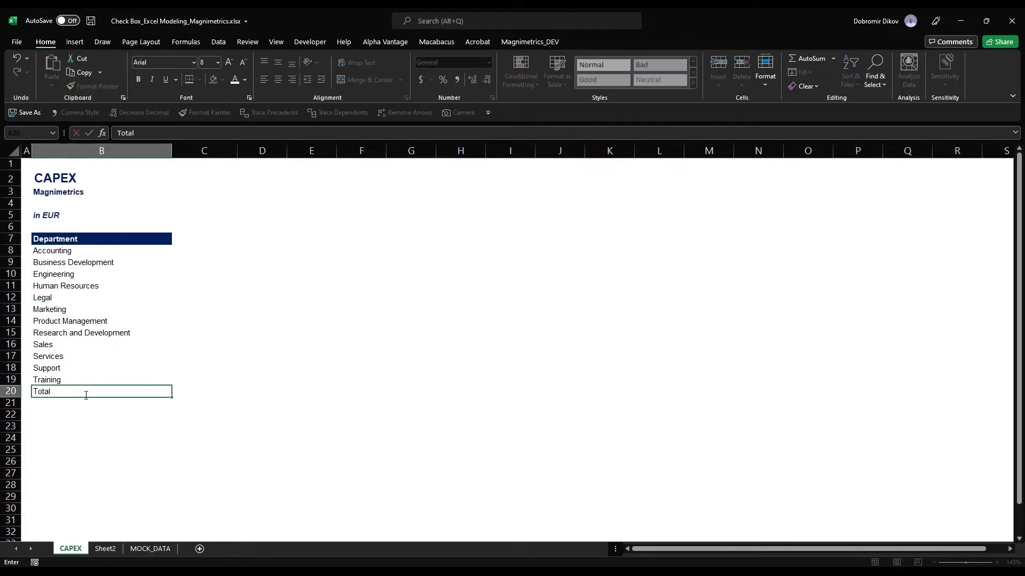
key("Return")
left_click(84, 393)
key("ctrl+b")
Carry the header style into C7 and enter month 1 with comma formatting
left_click(204, 239)
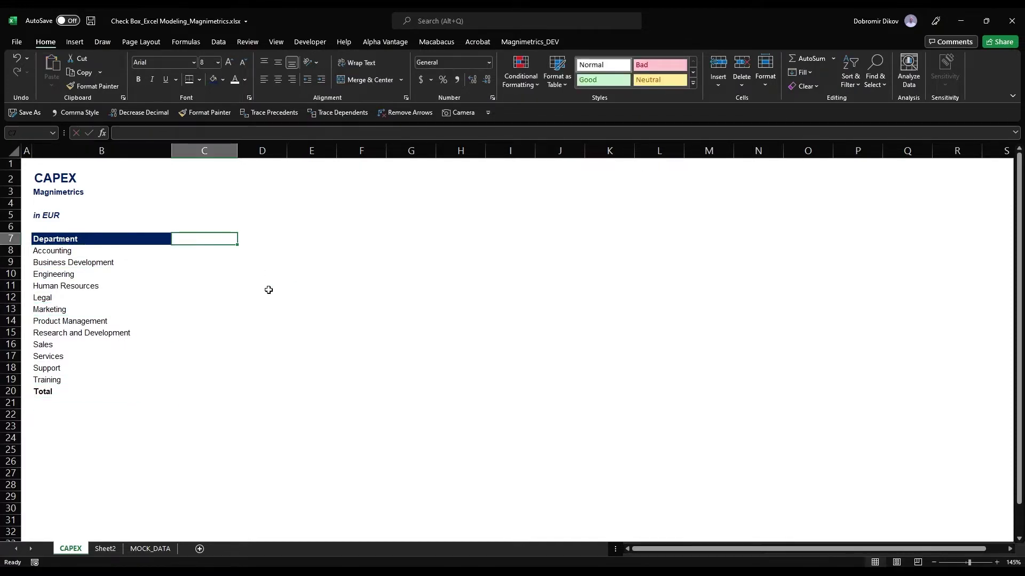
key("shift+Left")
key("ctrl+r")
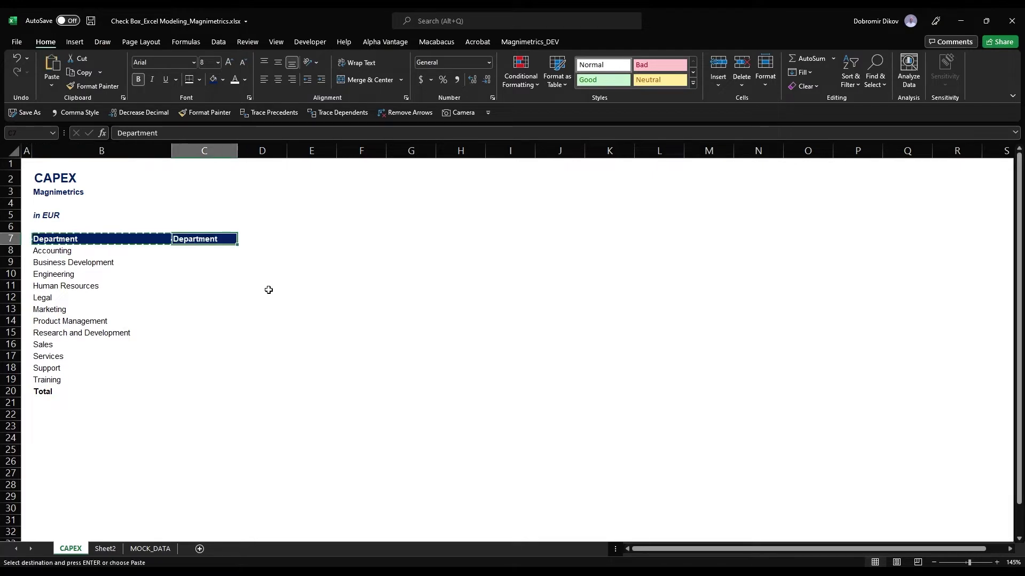
type("11")
key("Return")
key("Up")
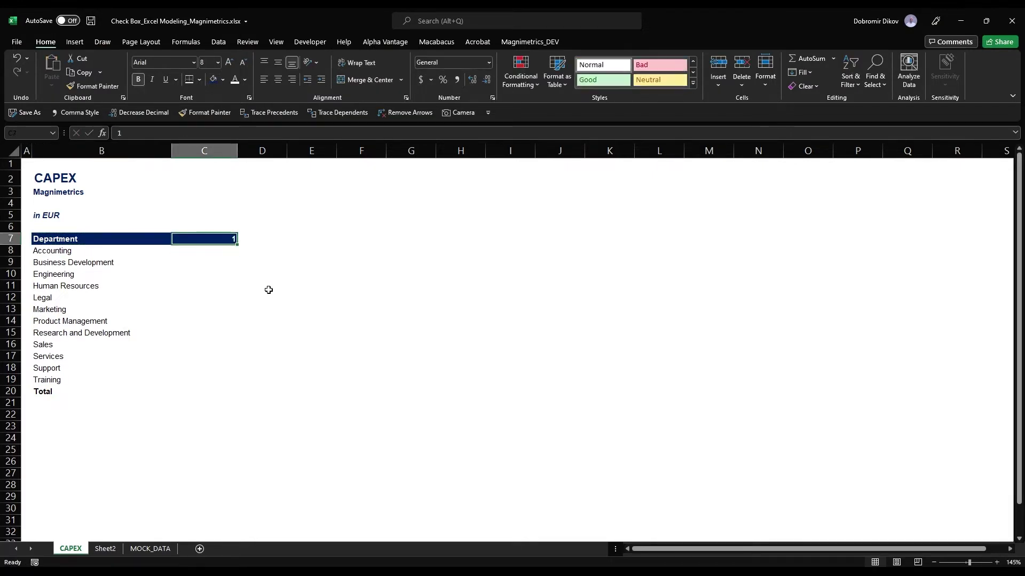
key("alt+2")
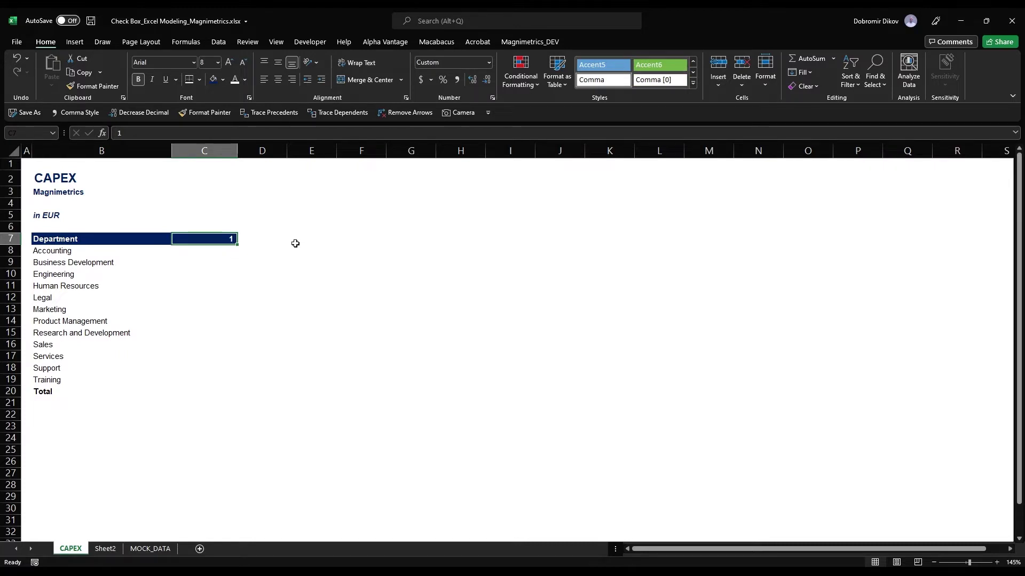
Set D7 to =C7+1 with matching style and fill months through 12 in N7
key("Right")
type("=")
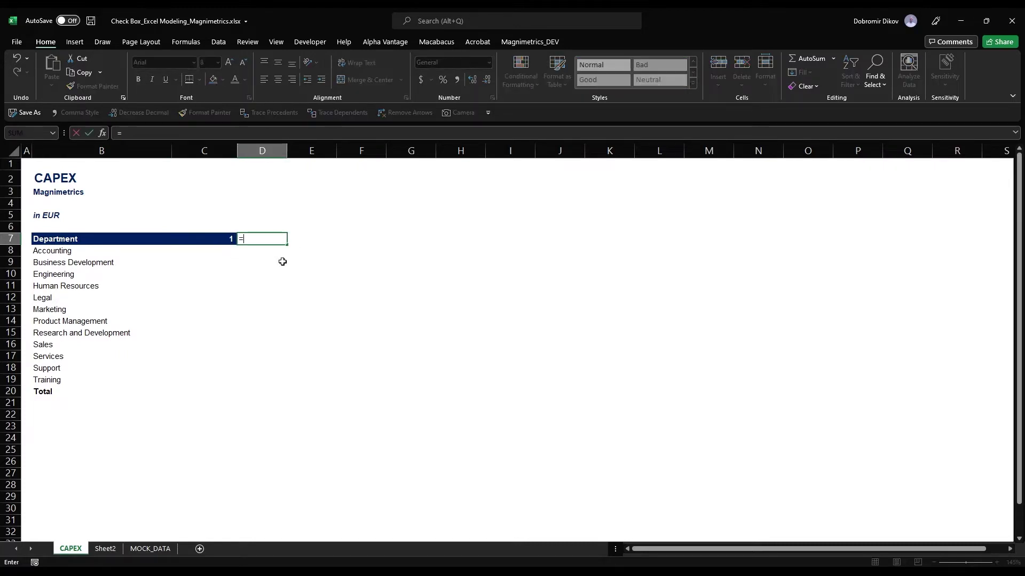
key("Left")
type("+1")
key("Return")
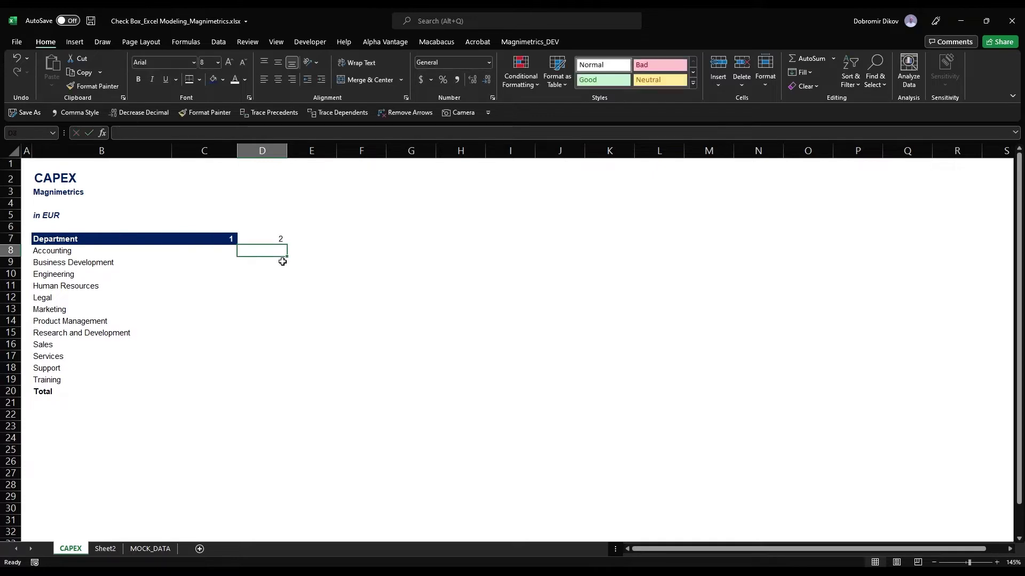
key("Up")
key("Left")
key("alt+4")
key("Right")
key("Return")
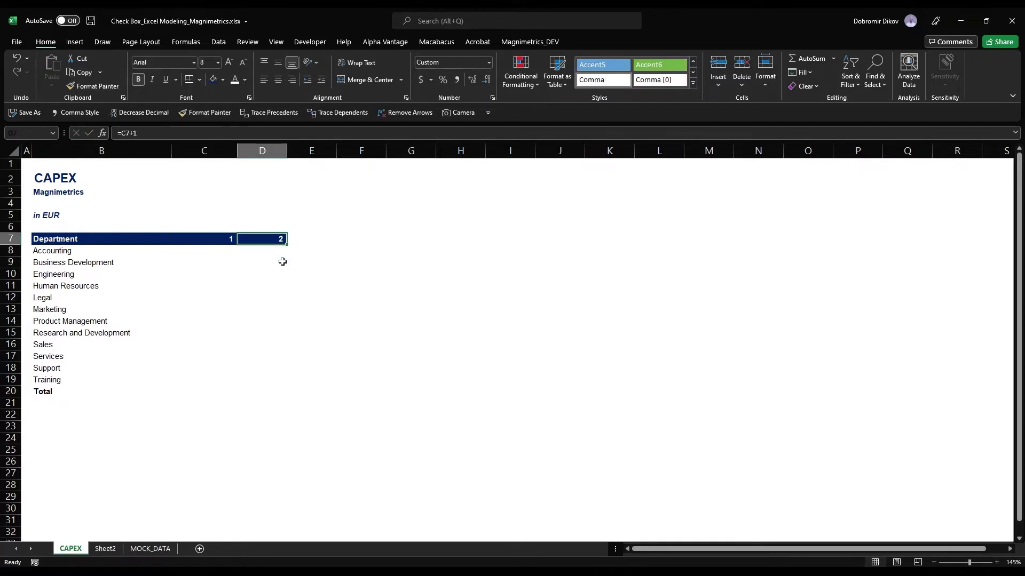
left_click_drag(289, 246, 781, 244)
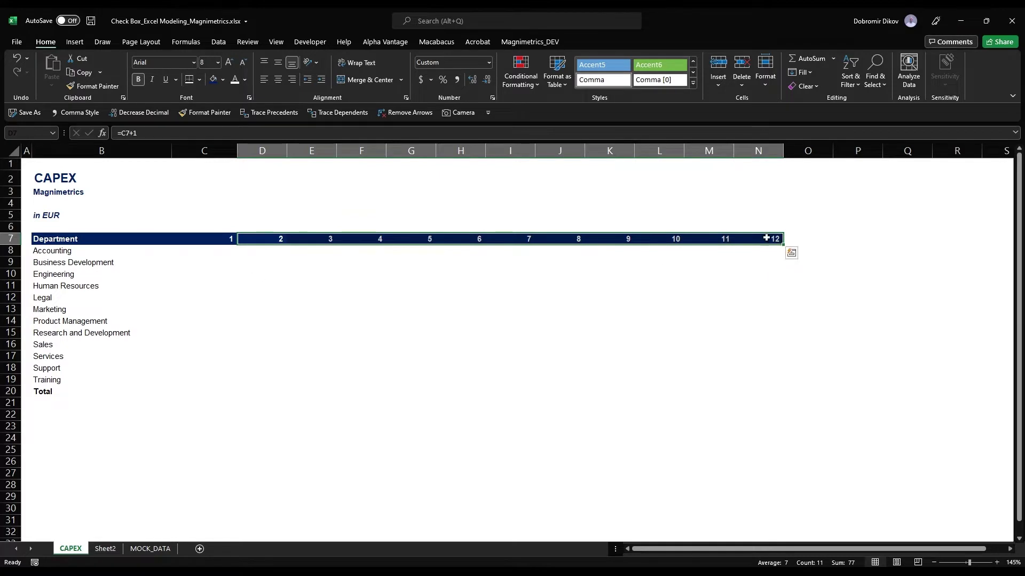
Add a styled 'Total' heading in O7 and top/bottom borders on the Total row
left_click(799, 238)
type("Total")
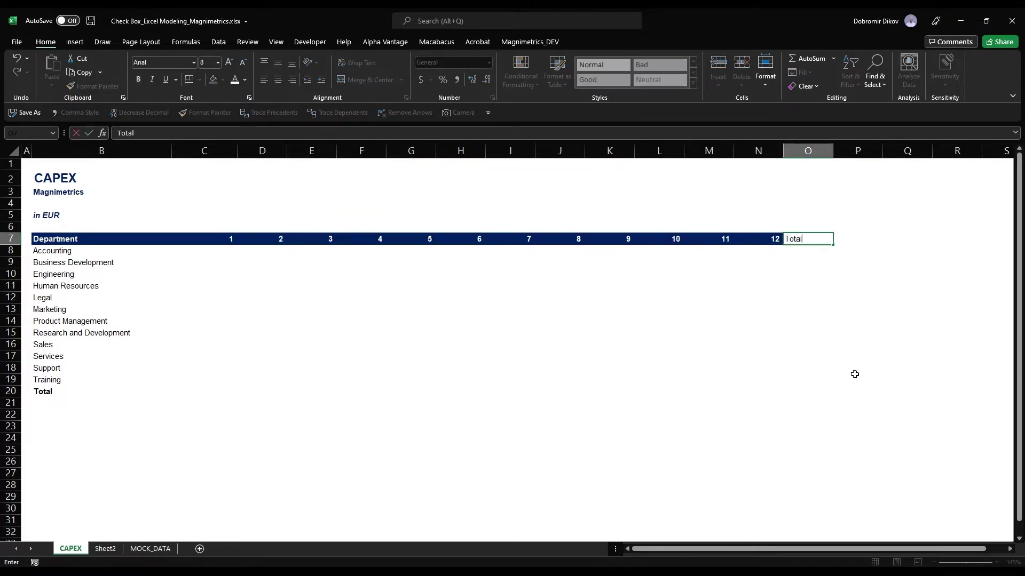
key("Return")
key("Up")
key("Left")
key("alt+4")
key("Right")
key("Return")
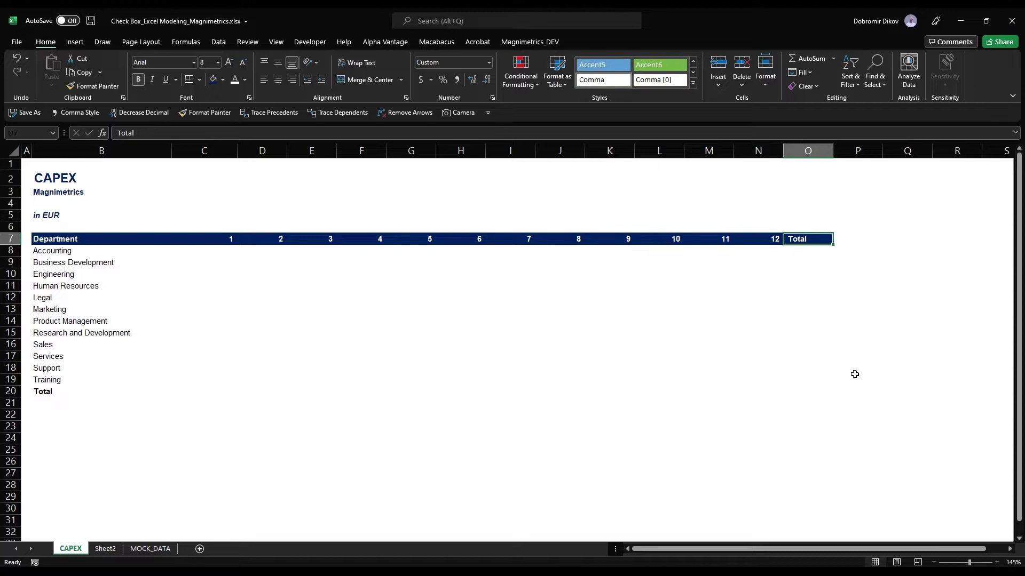
left_click_drag(107, 391, 803, 390)
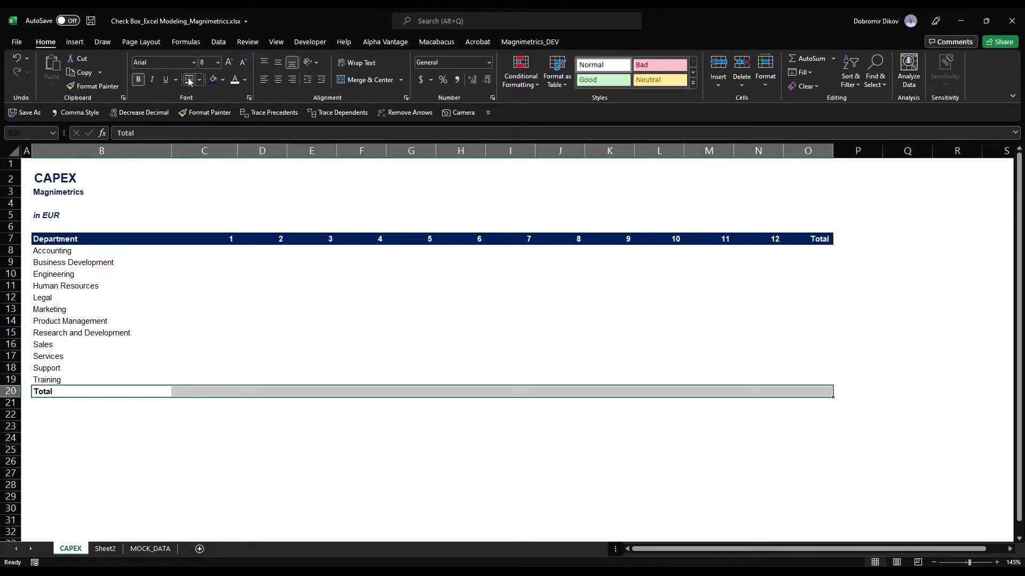
left_click(221, 425)
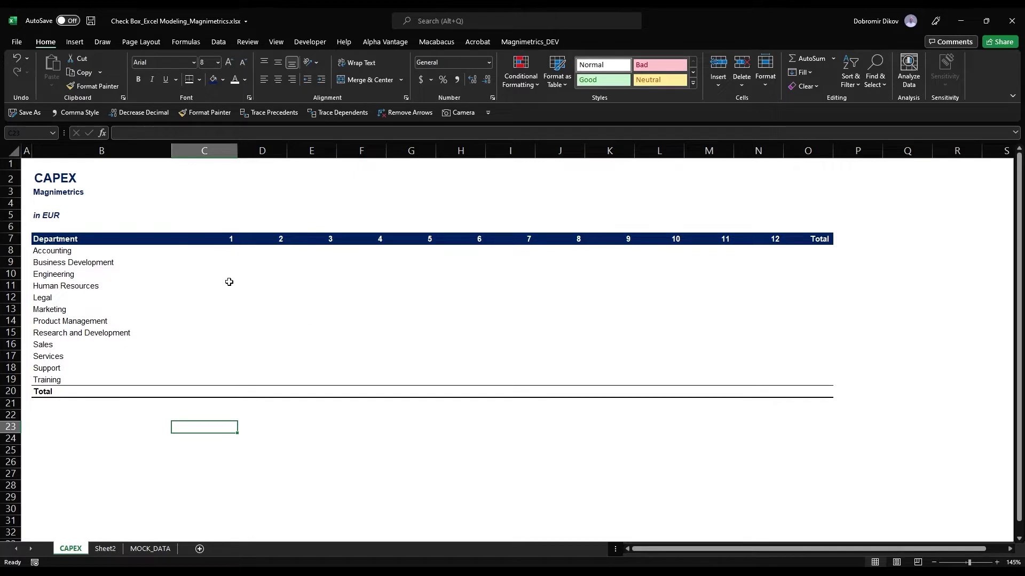
Start a SUMIFS in C8 summing MOCK_DATA!E:E with MOCK_DATA!C:C as first criteria range
left_click(226, 253)
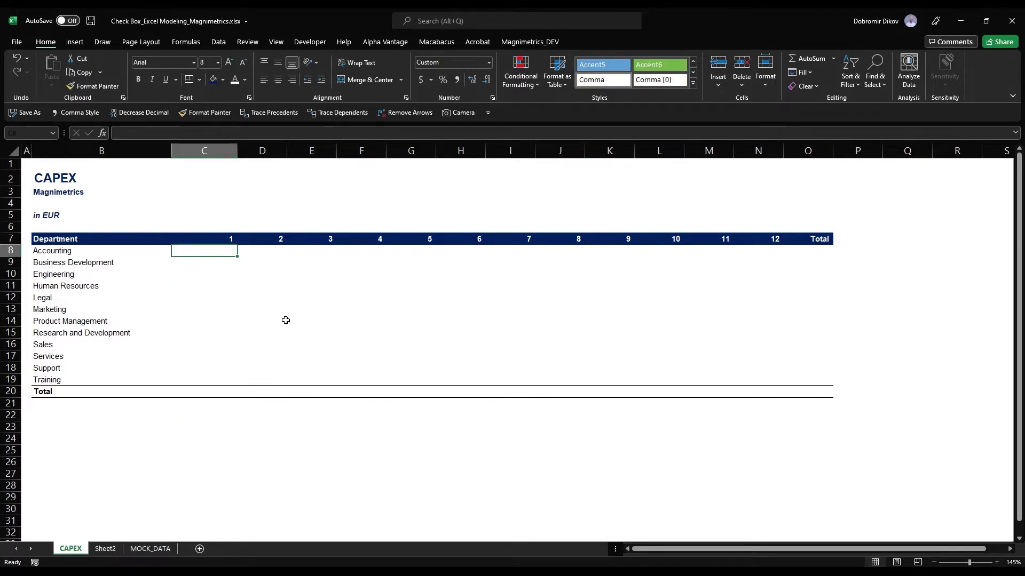
type("=sumifs")
key("Tab")
key("ctrl+Page_Down")
key("ctrl+Page_Down")
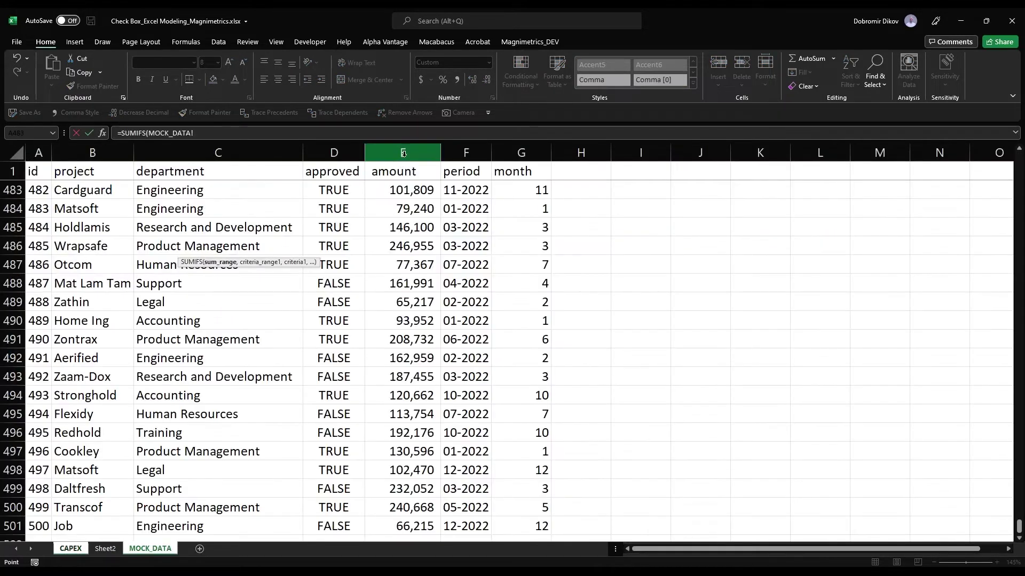
left_click(404, 154)
type(",")
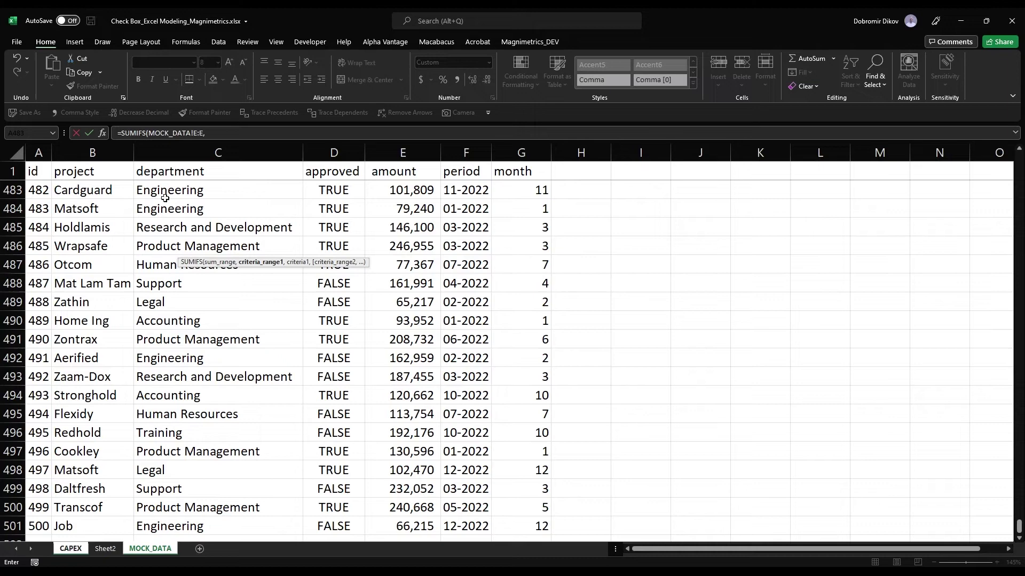
left_click(191, 152)
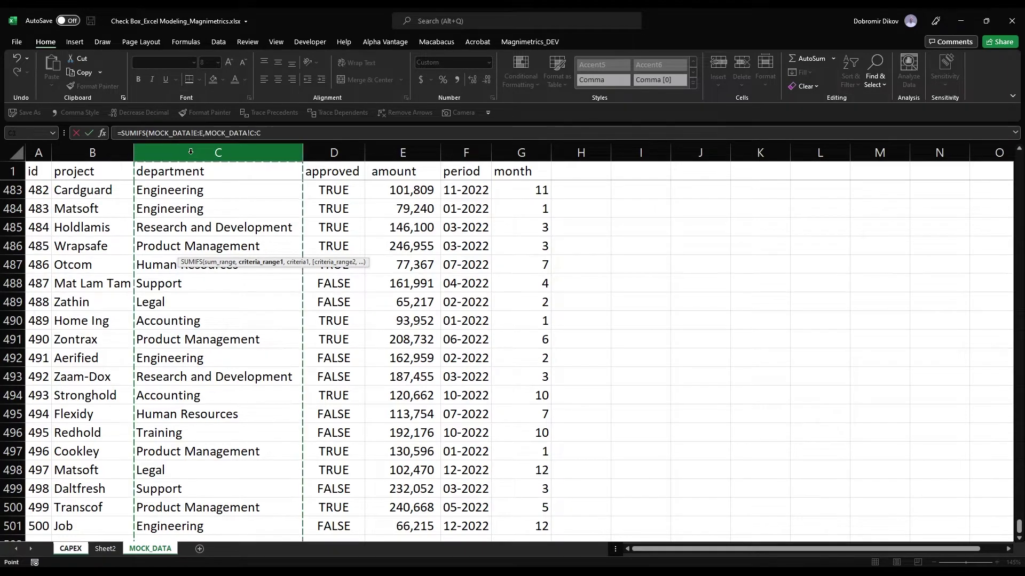
type(",")
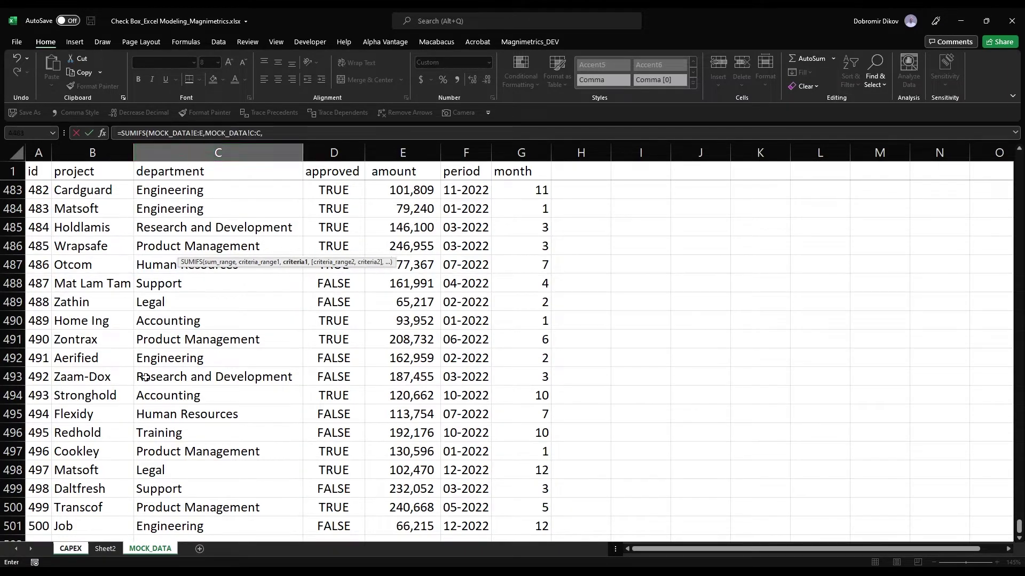
Add CAPEX!B8 as the department criterion and MOCK_DATA!G:G matched to CAPEX!C7
left_click(80, 550)
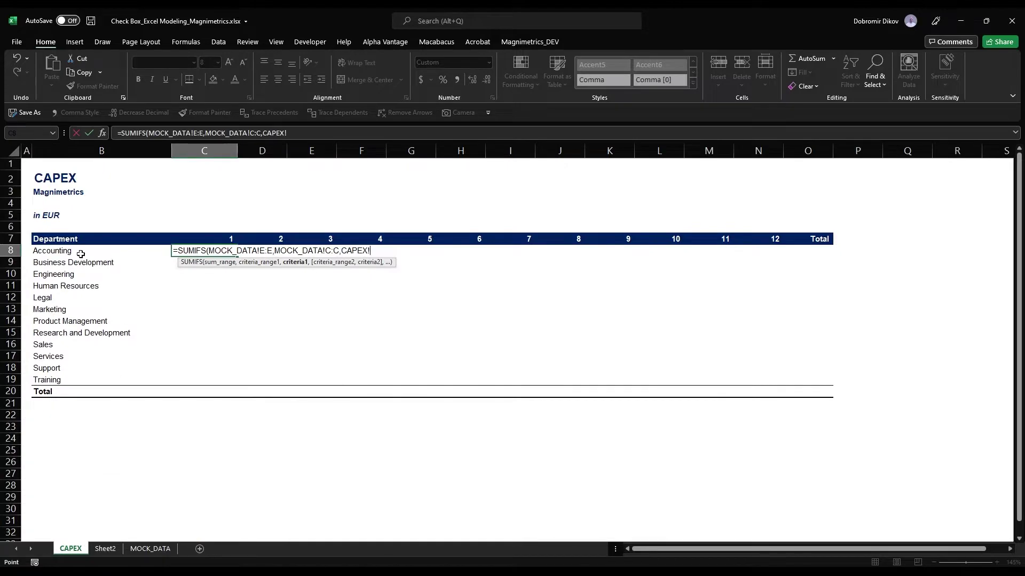
left_click(81, 253)
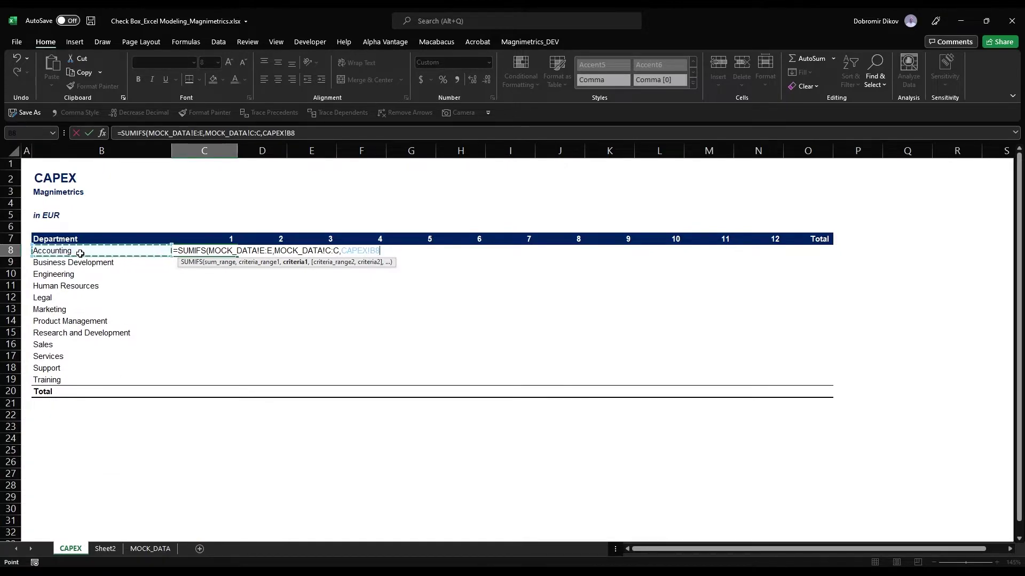
type(",")
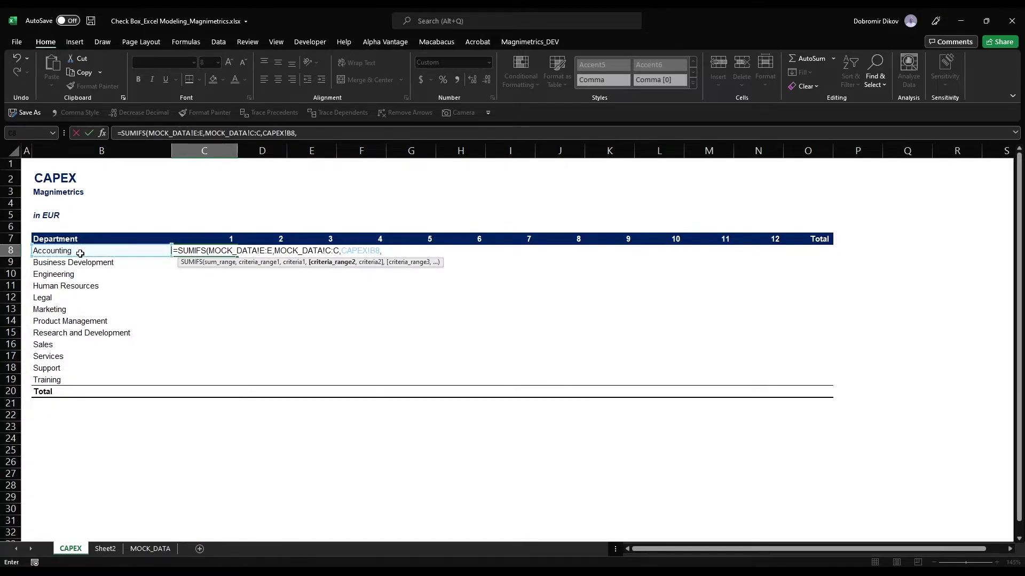
left_click(148, 549)
left_click(522, 153)
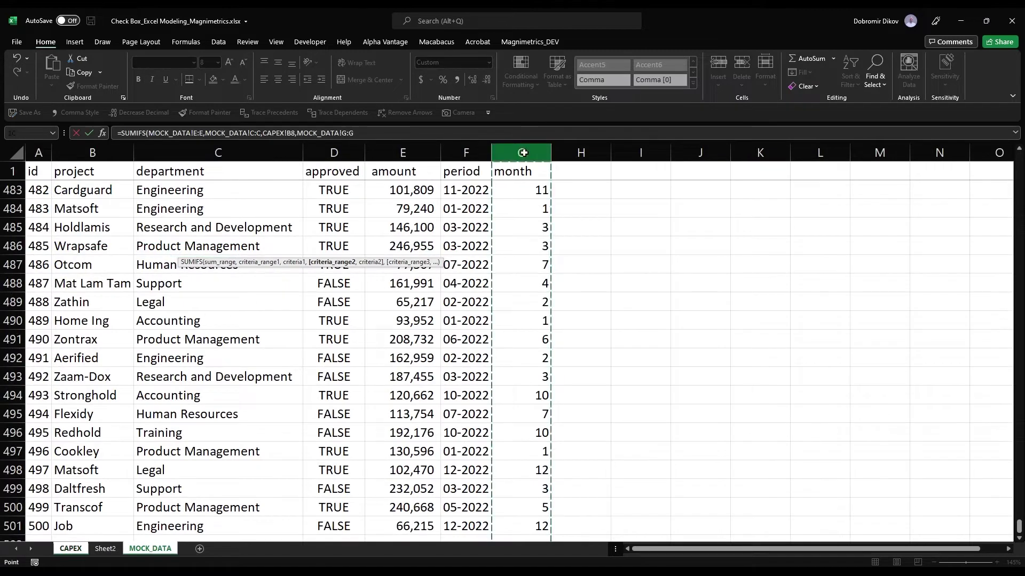
type(",")
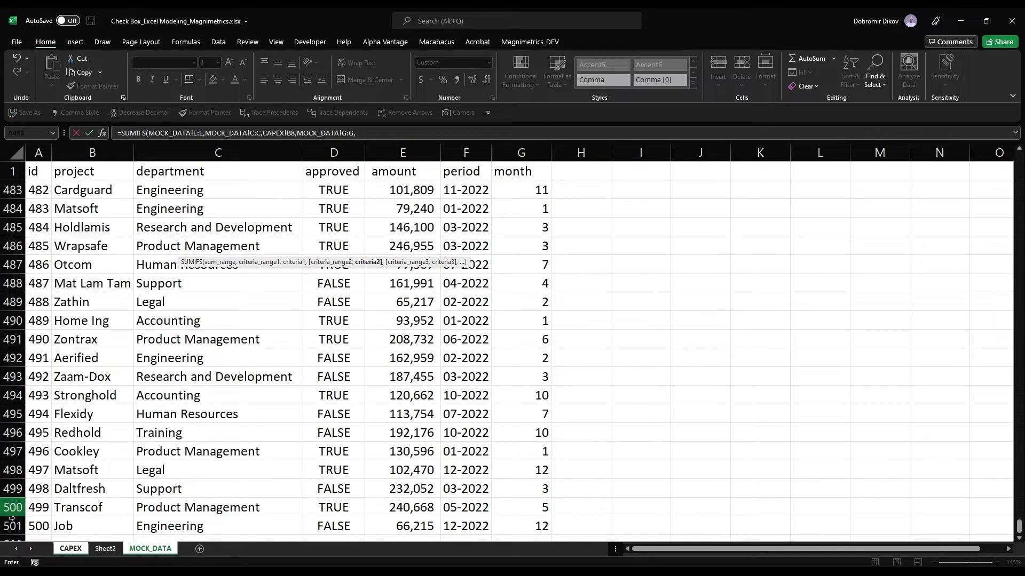
left_click(68, 553)
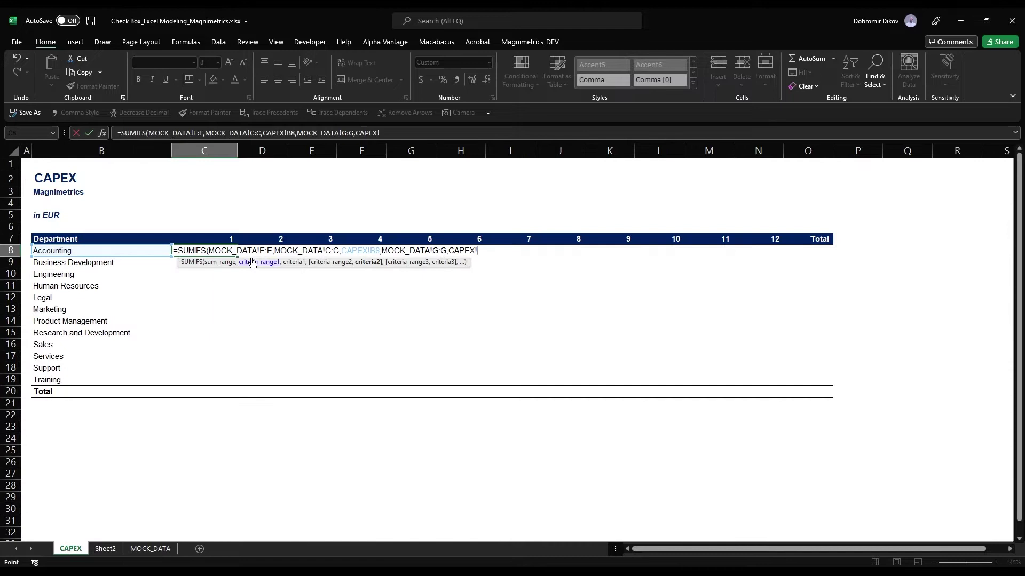
left_click(221, 236)
Commit C8's SUMIFS, then make E:E, C:C and G:G absolute and B8 a $B8 reference
key("Return")
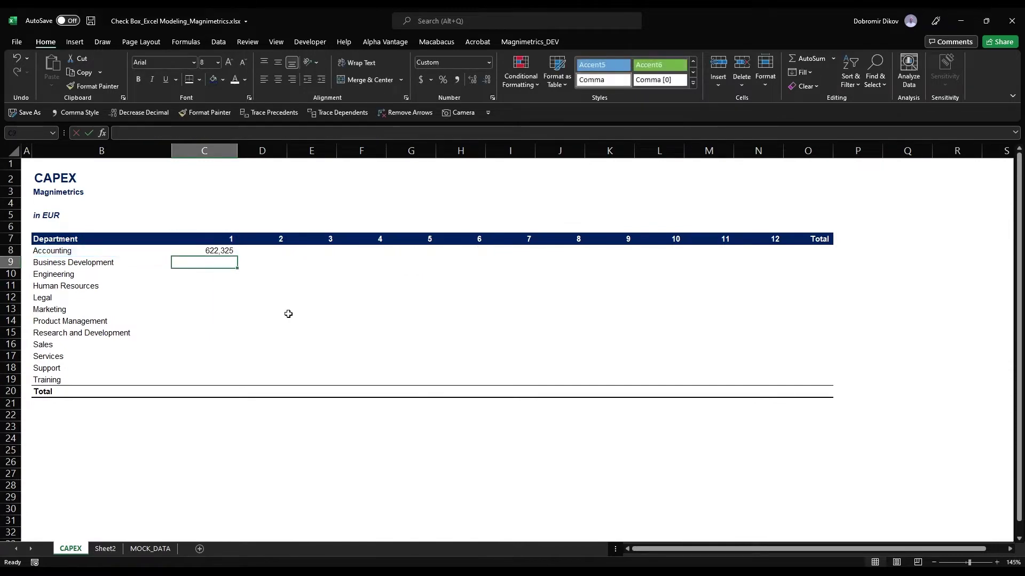
key("Up")
key("F2")
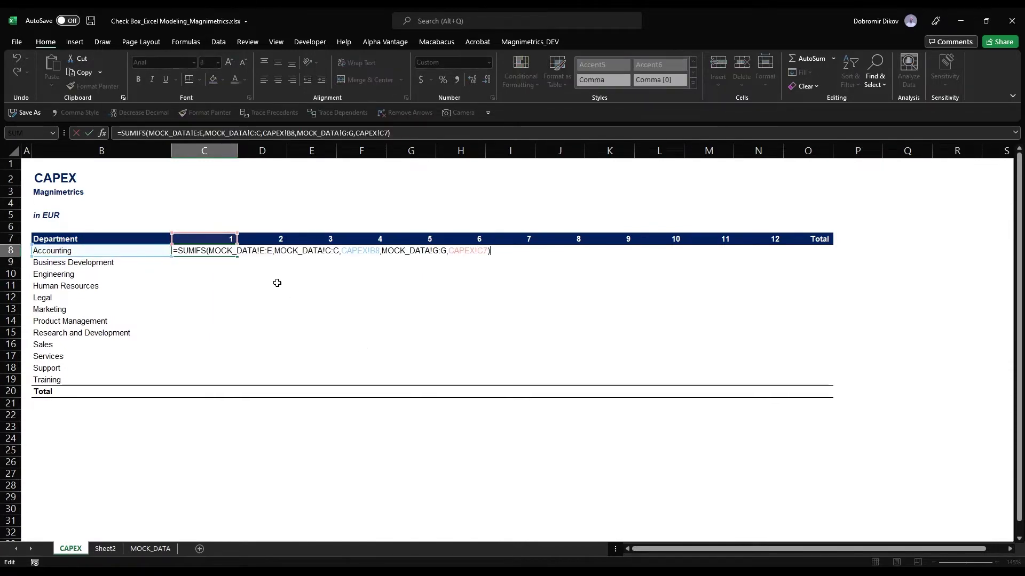
left_click(266, 250)
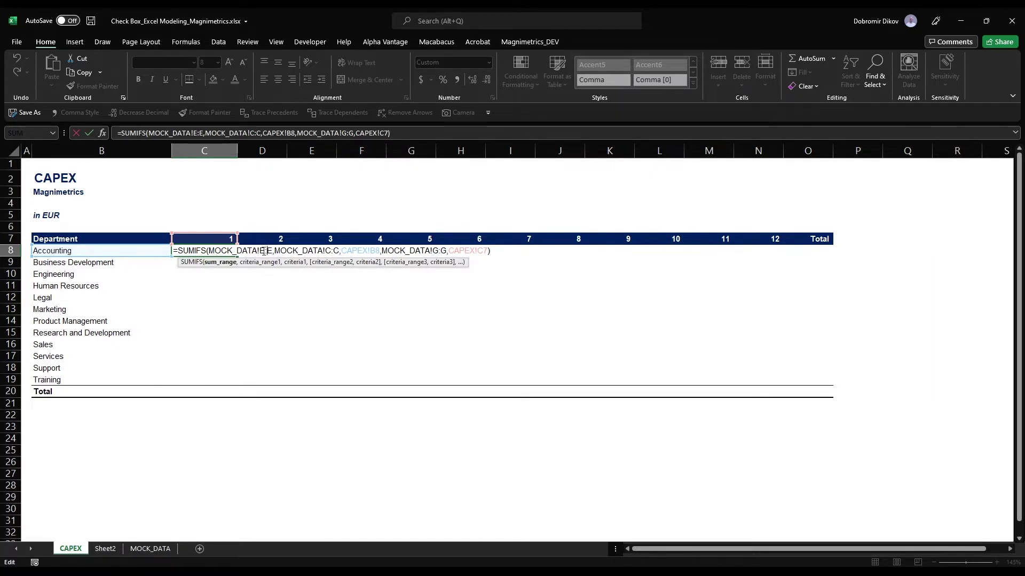
key("F4")
left_click(331, 251)
key("F4")
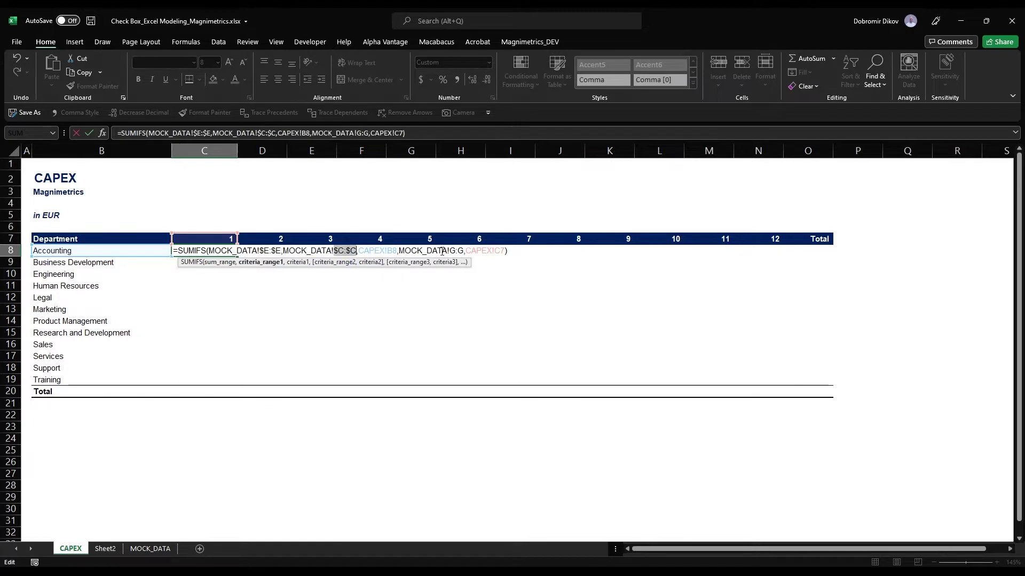
left_click(442, 251)
key("F4")
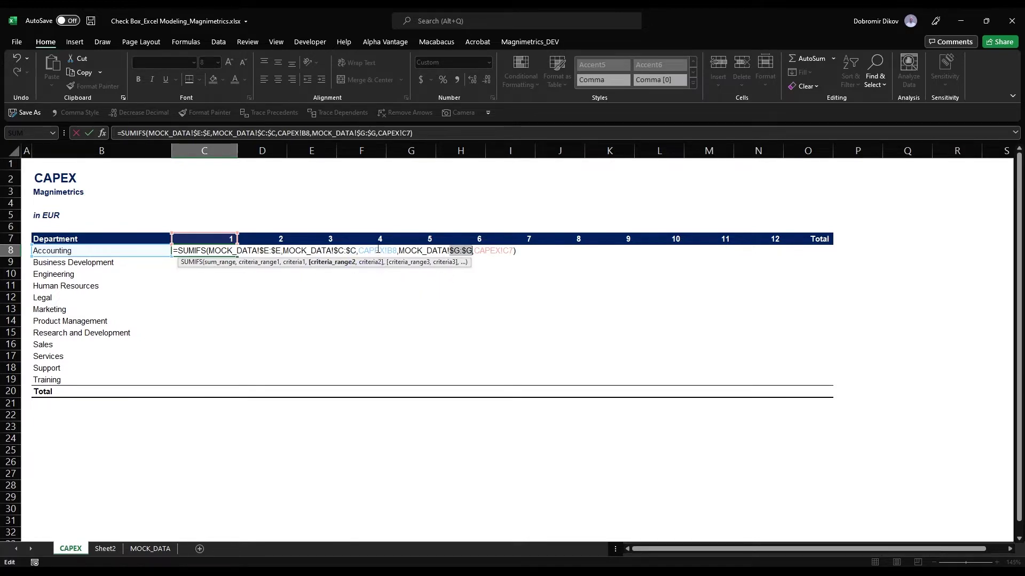
left_click(388, 253)
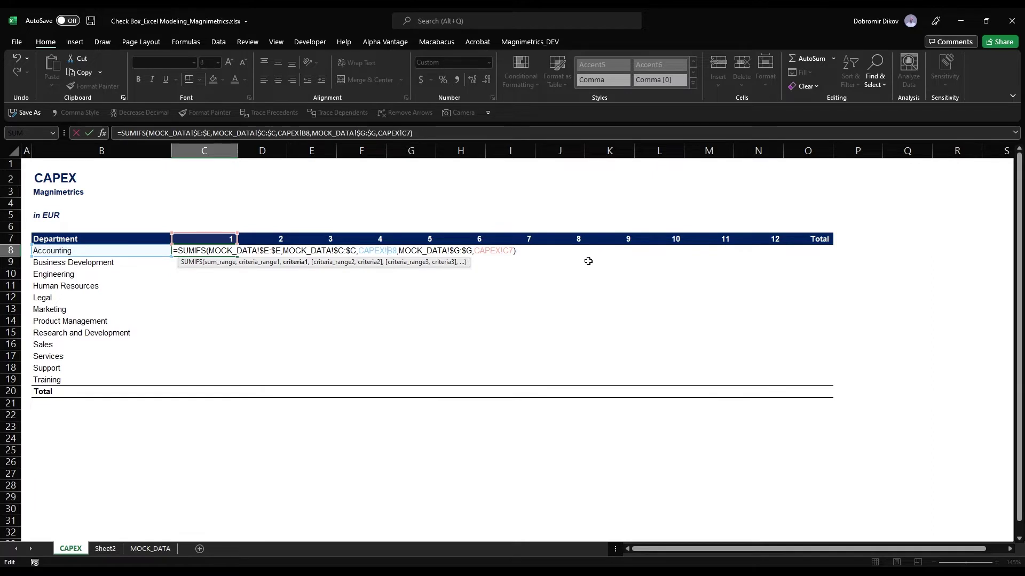
type("$")
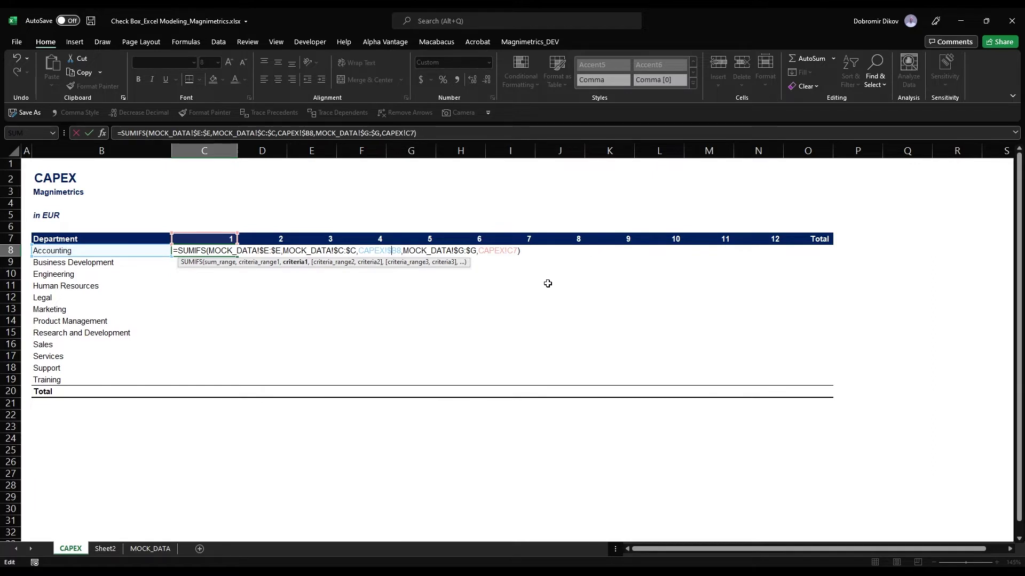
left_click(512, 251)
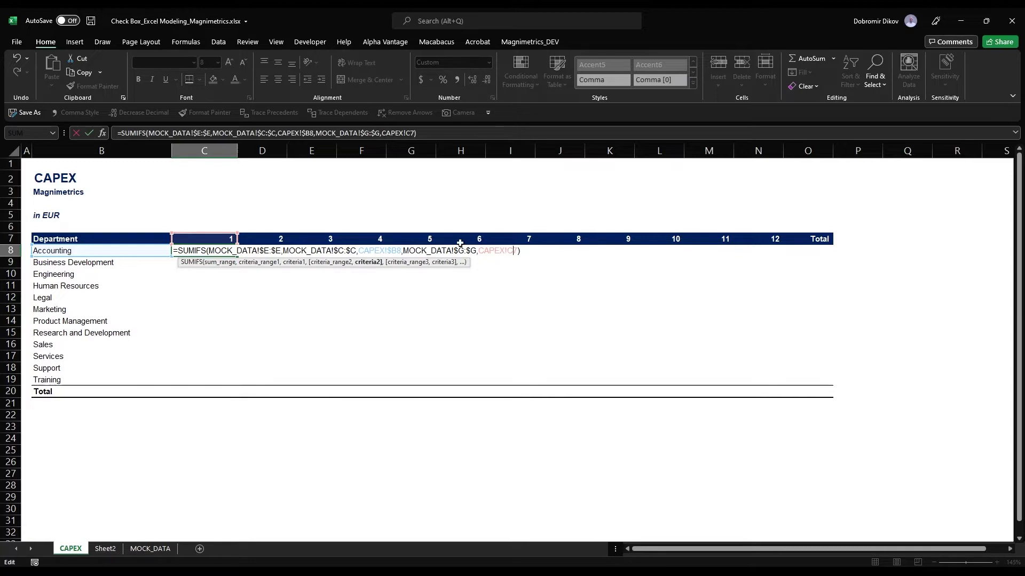
Lock C7 as C$7, then fill the SUMIFS across C8:N8 and down through row 19
type("$")
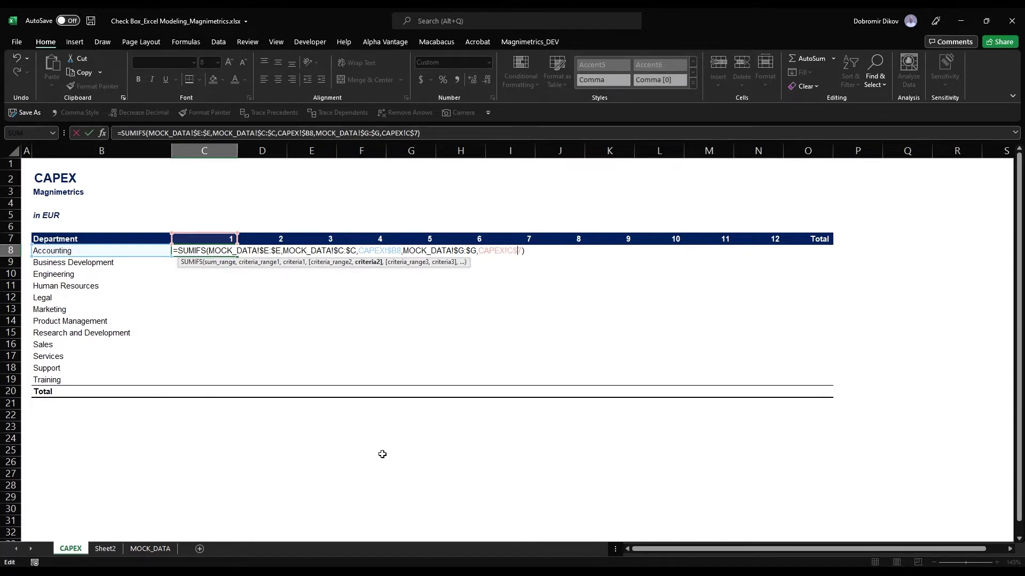
key("Return")
key("Up")
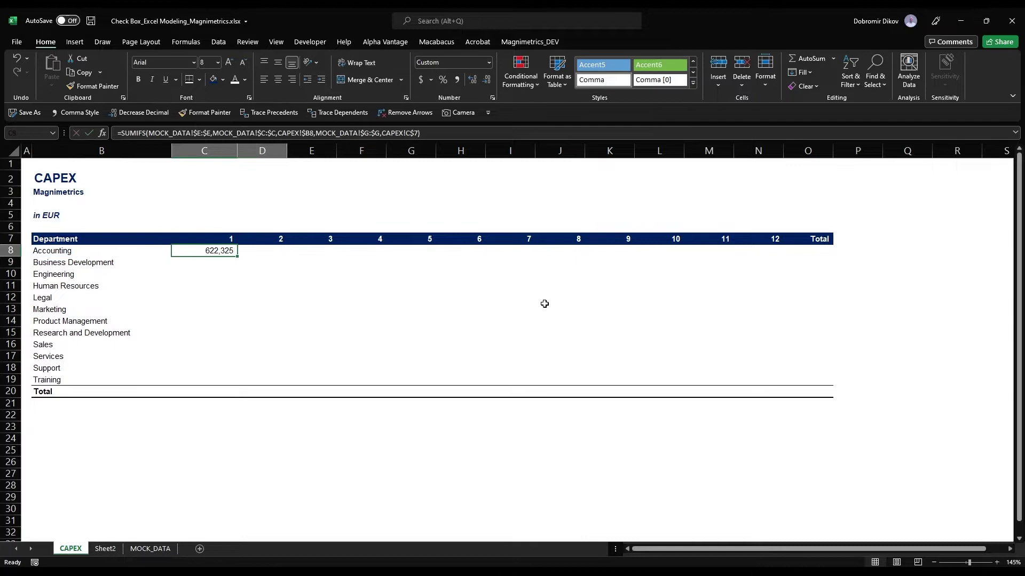
key("shift+Right")
key("shift+Right")
key("shift+Right")
key("shift+Right")
key("shift+Right")
key("shift+Right")
key("shift+Right")
key("shift+Right")
key("shift+Right")
key("shift+Right")
key("shift+Right")
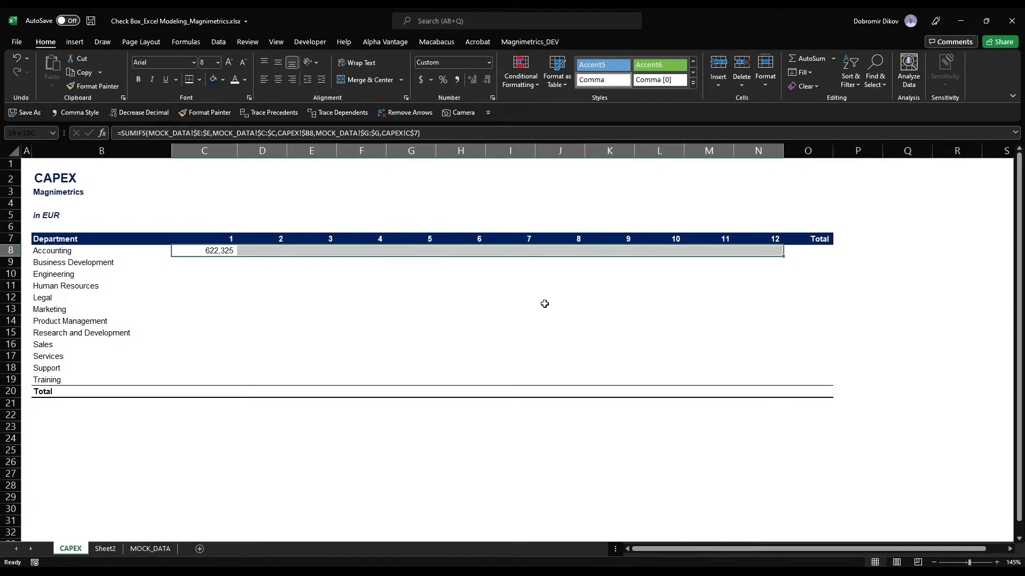
key("ctrl+r")
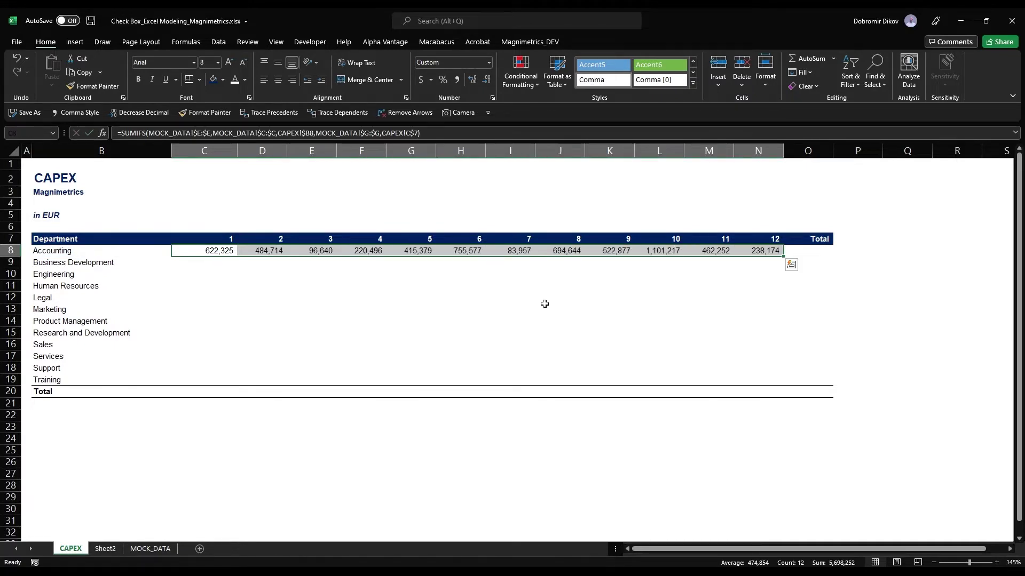
key("shift+Down")
key("shift+Down")
key("shift+Down")
key("shift+Down")
key("shift+Down")
key("shift+Down")
key("shift+Down")
key("shift+Down")
key("shift+Down")
key("shift+Down")
key("shift+Down")
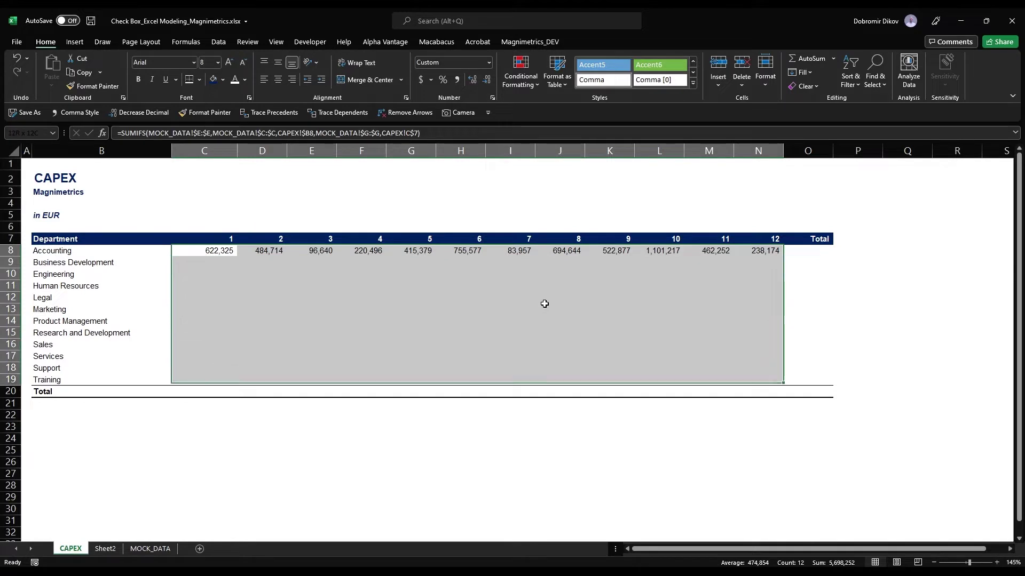
key("ctrl+d")
key("Right")
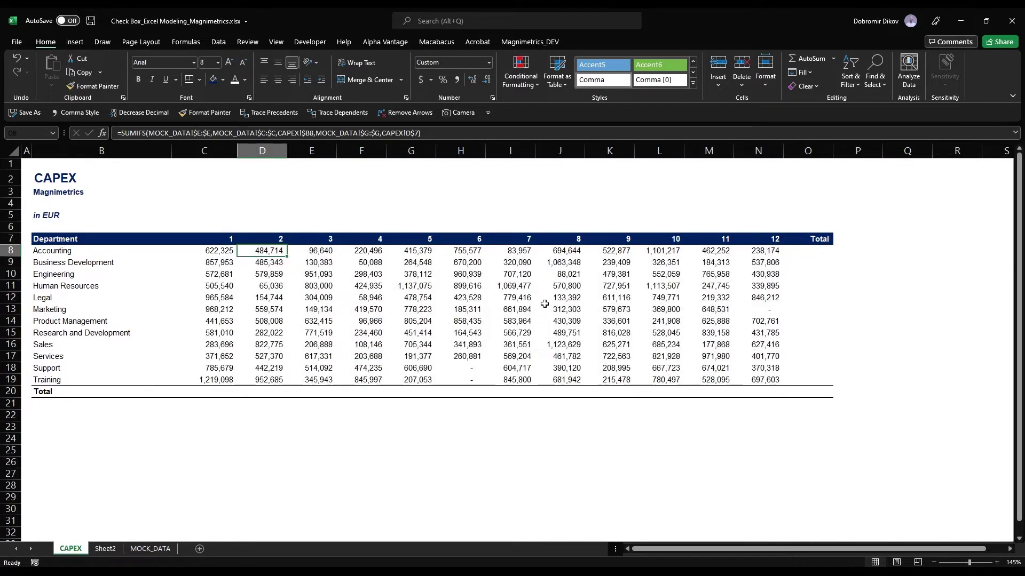
Add bold AutoSum row totals in O8:O19 for each department's twelve months
key("ctrl+Right")
key("Right")
key("alt+equal")
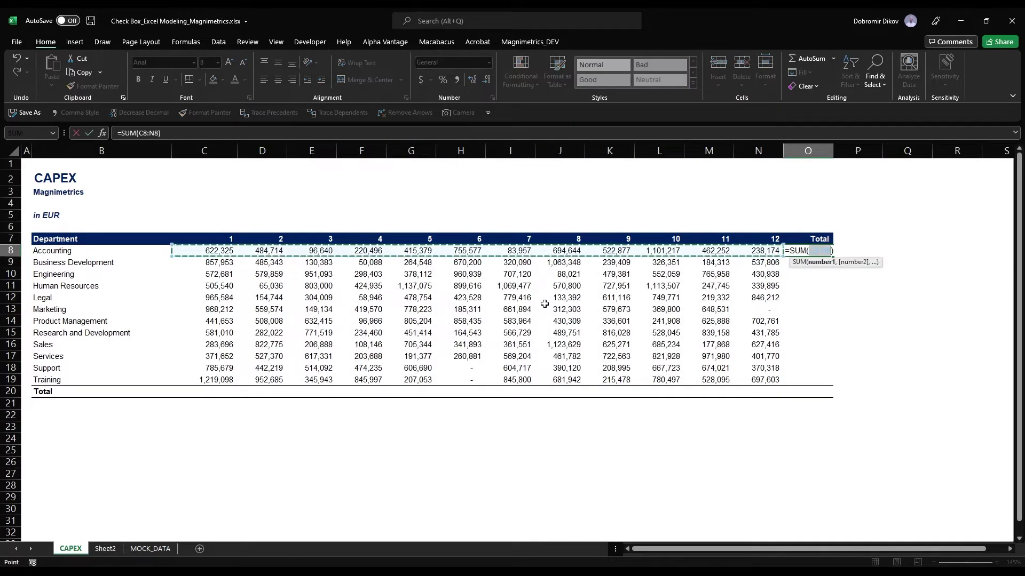
key("ctrl+Return")
key("shift+Down")
key("shift+Down")
key("shift+Down")
key("shift+Down")
key("shift+Down")
key("shift+Down")
key("shift+Down")
key("shift+Down")
key("shift+Down")
key("shift+Down")
key("shift+Down")
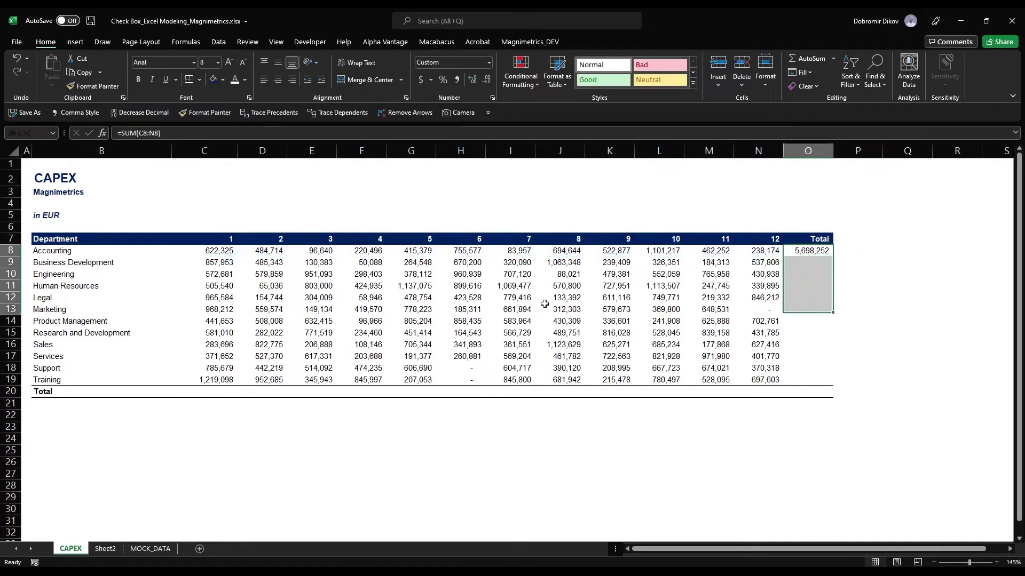
key("ctrl+d")
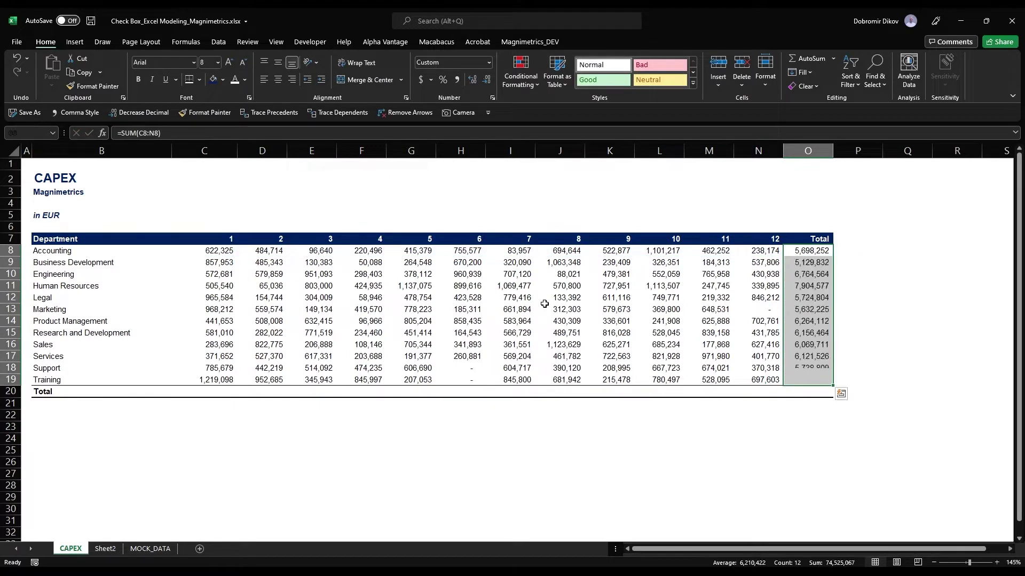
key("ctrl+b")
Add a bold Total row with =SUM(C8:C19) filled across to O20, grand total 74,525,067
key("ctrl+Down")
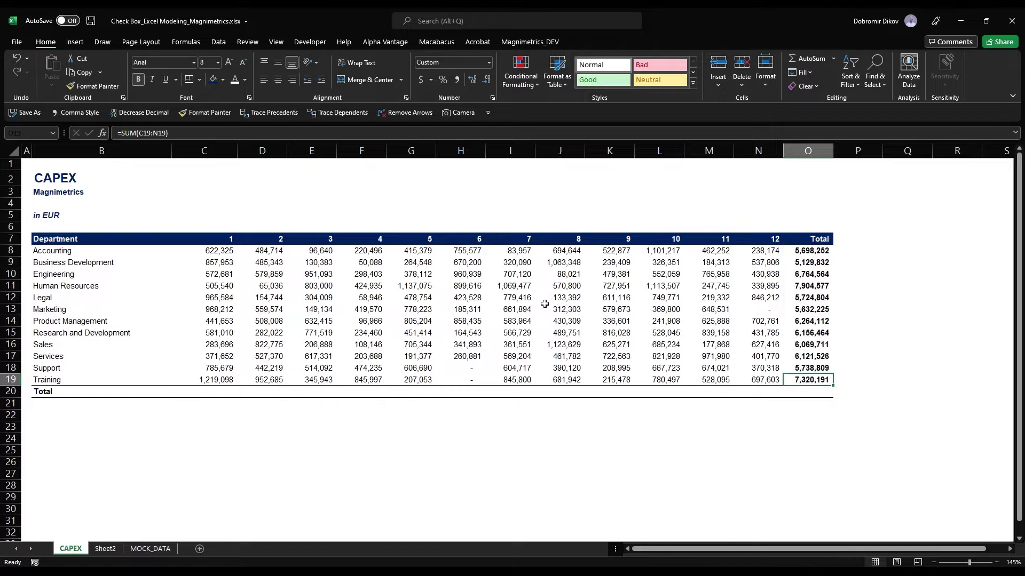
key("Down")
key("ctrl+Left")
key("Right")
type("=sum(")
key("ctrl+Up")
key("Down")
key("ctrl+shift+Down")
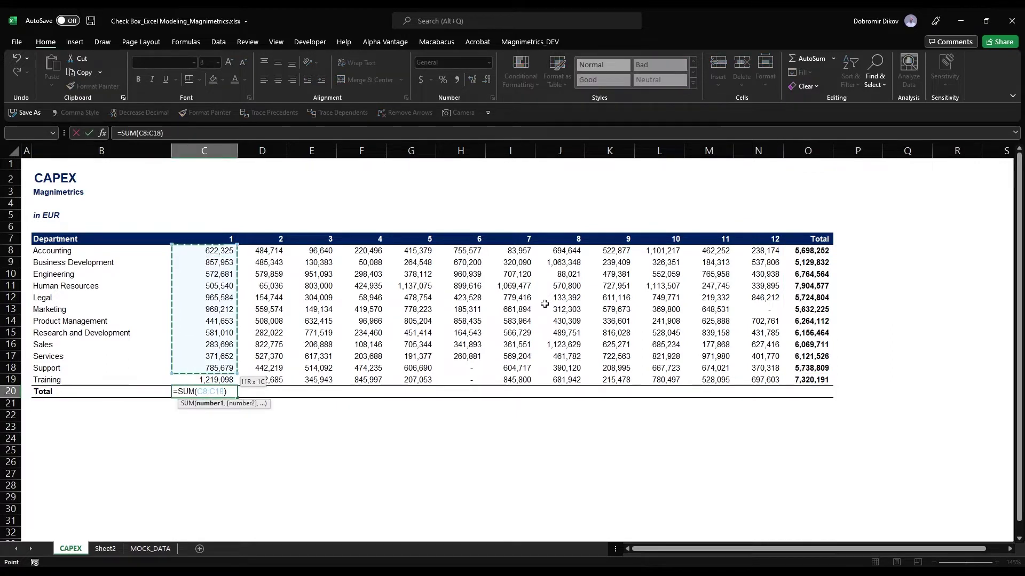
key("Return")
key("Up")
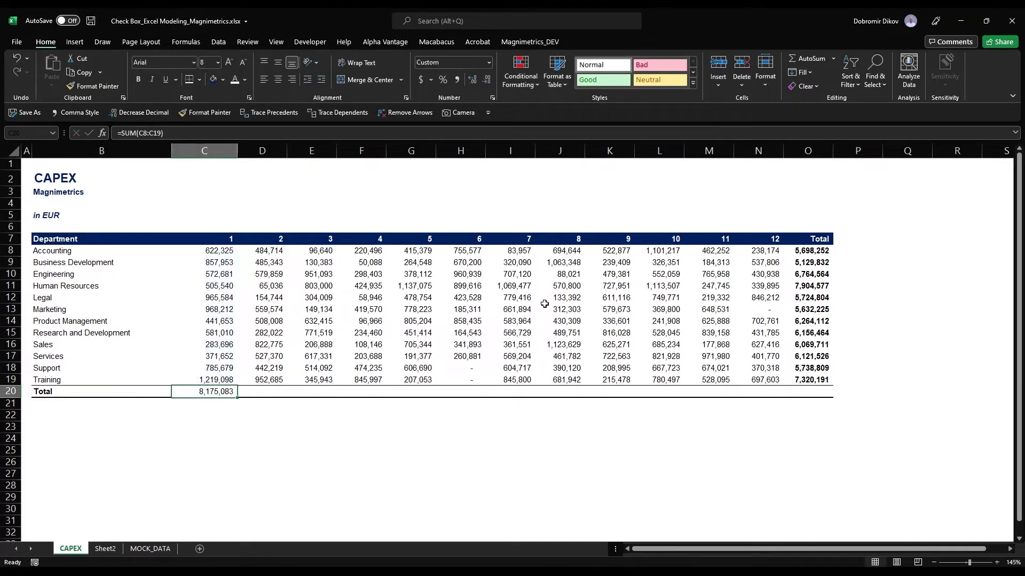
key("ctrl+b")
key("shift+Right")
key("shift+Right")
key("shift+Right")
key("shift+Right")
key("shift+Right")
key("shift+Right")
key("shift+Right")
key("shift+Right")
key("shift+Right")
key("shift+Right")
key("shift+Right")
key("shift+Right")
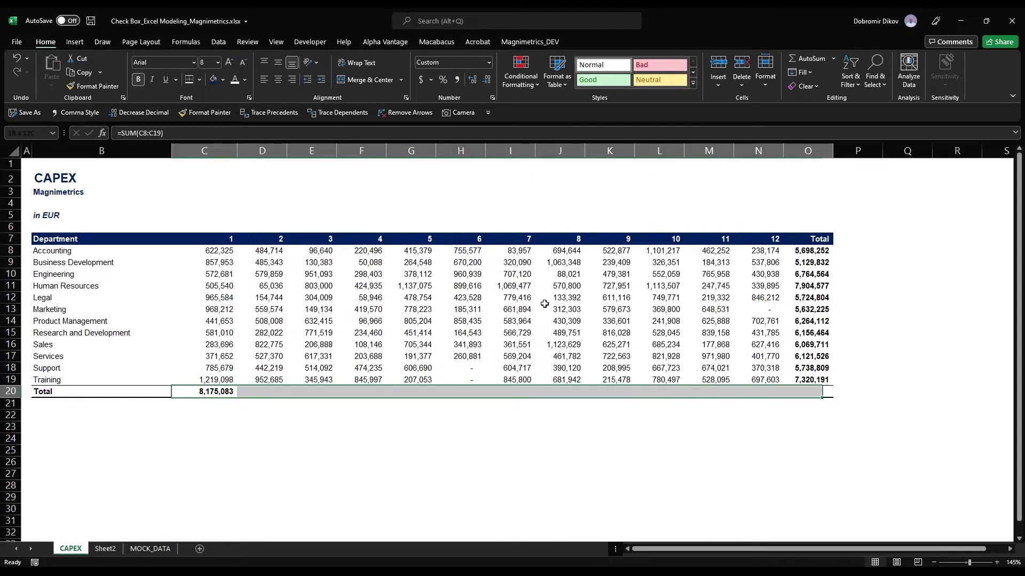
key("ctrl+r")
key("shift+BackSpace")
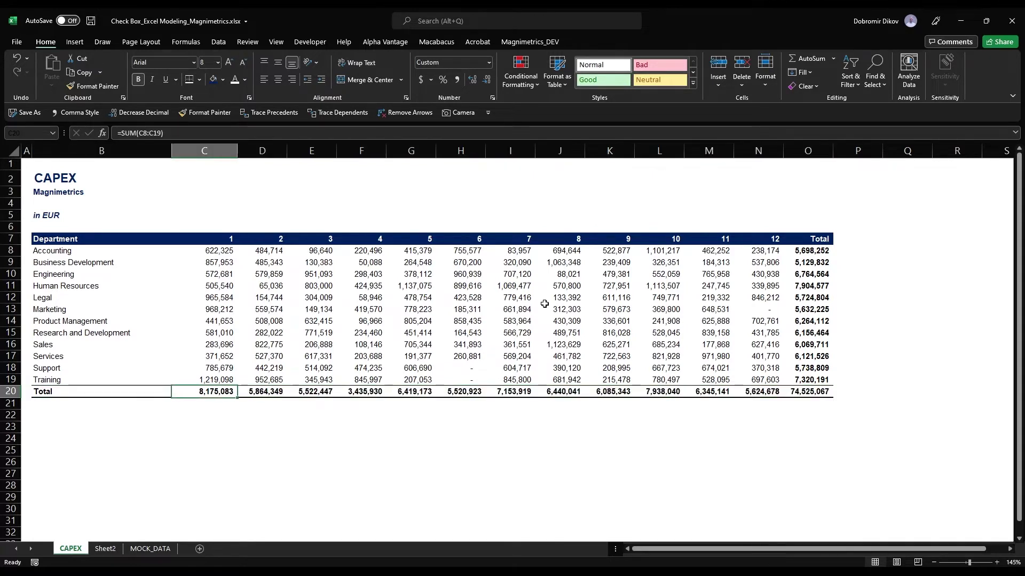
key("ctrl+Right")
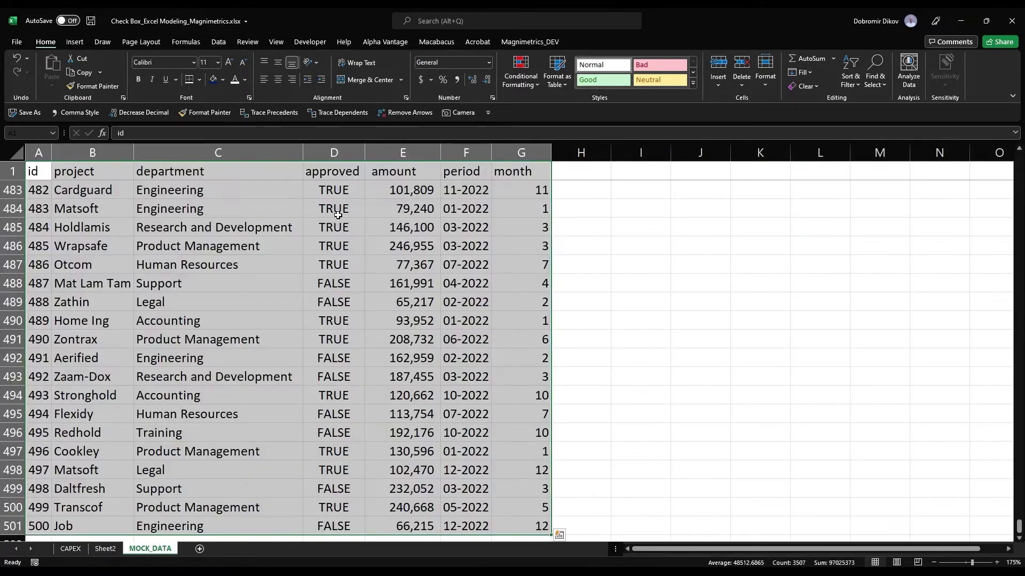
Review MOCK_DATA's amount column E and row 488's approved flag and amount 161,991
left_click(150, 548)
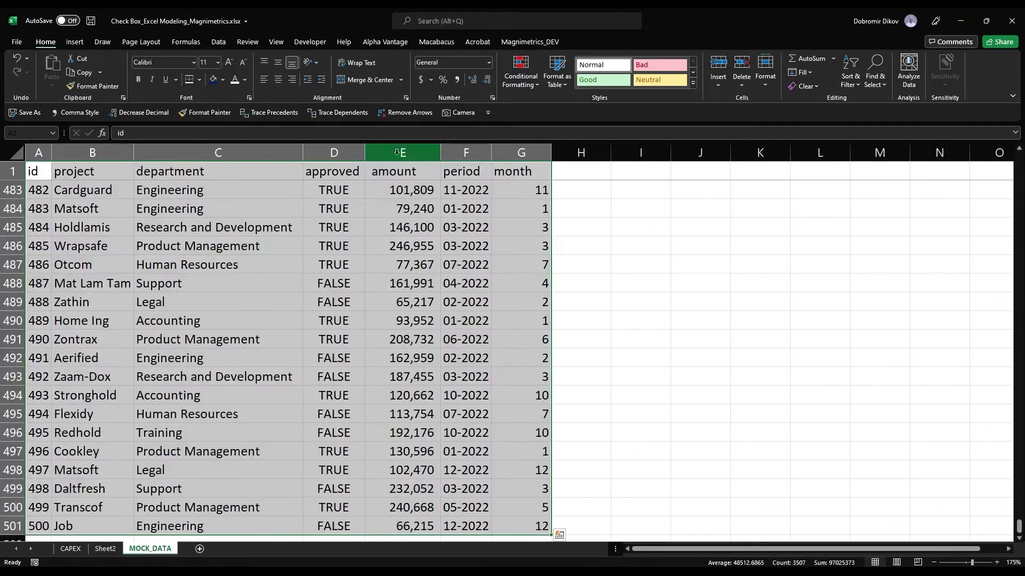
left_click(397, 153)
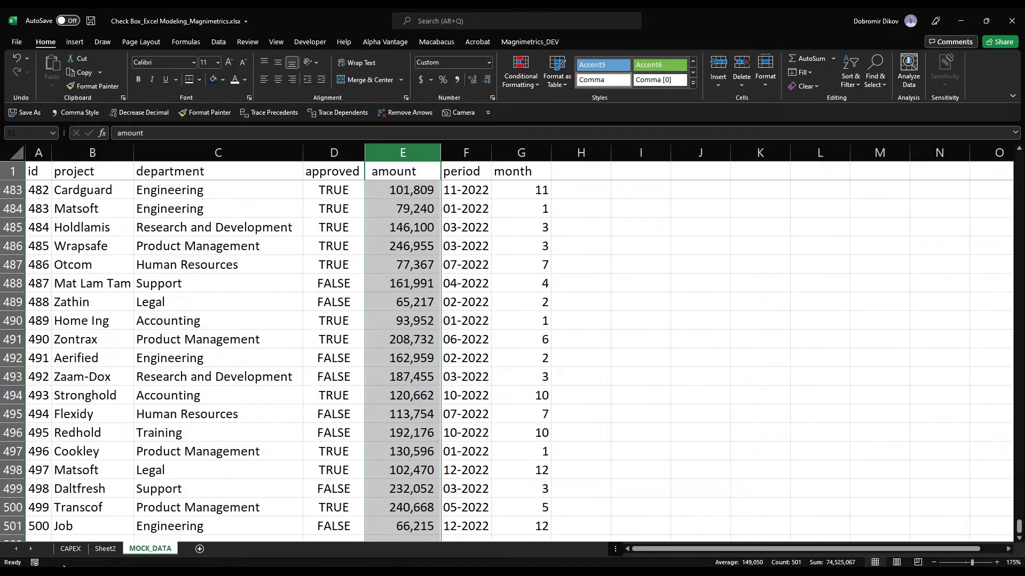
left_click(70, 549)
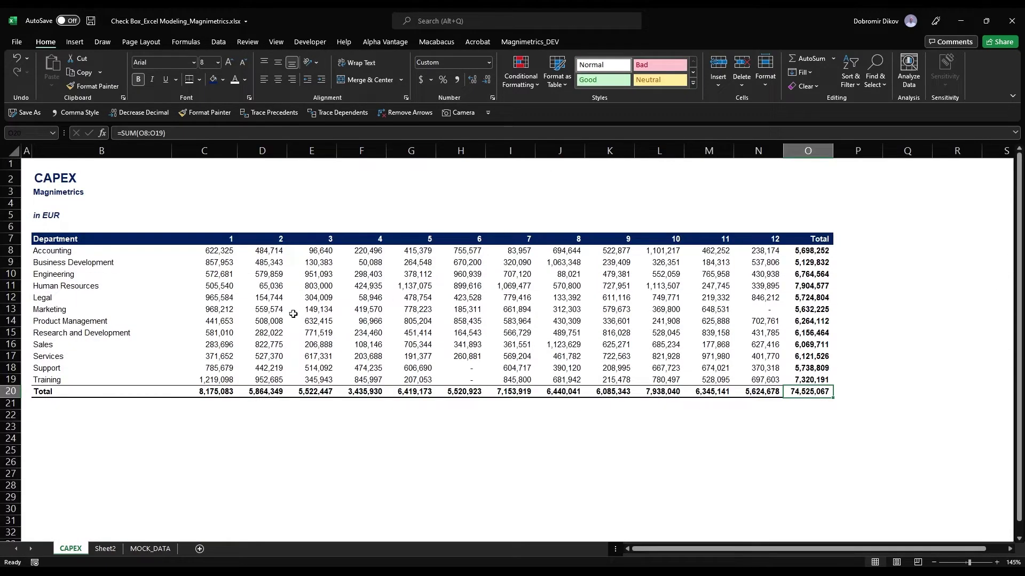
scroll(218, 283, "up", 1)
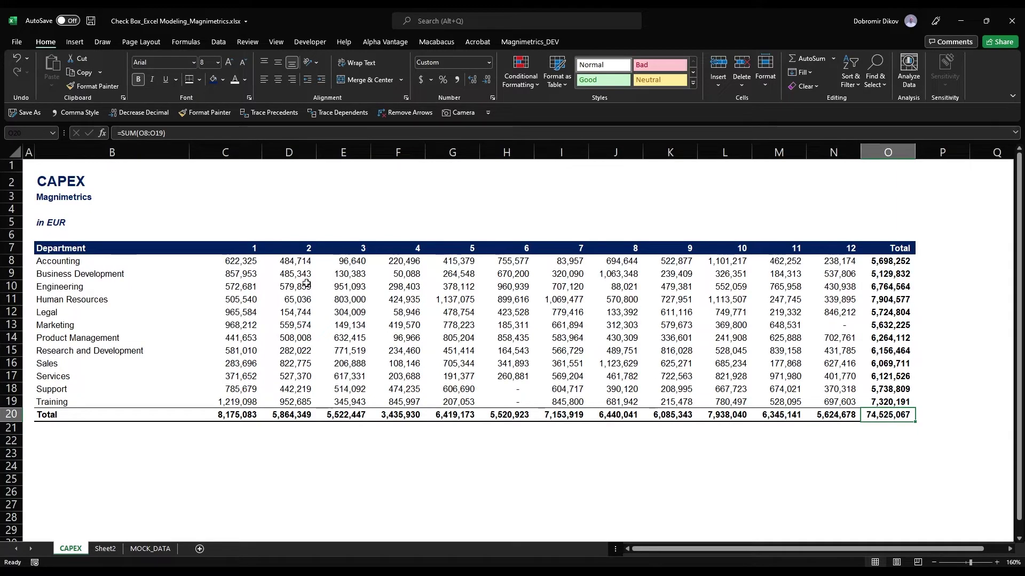
left_click(150, 548)
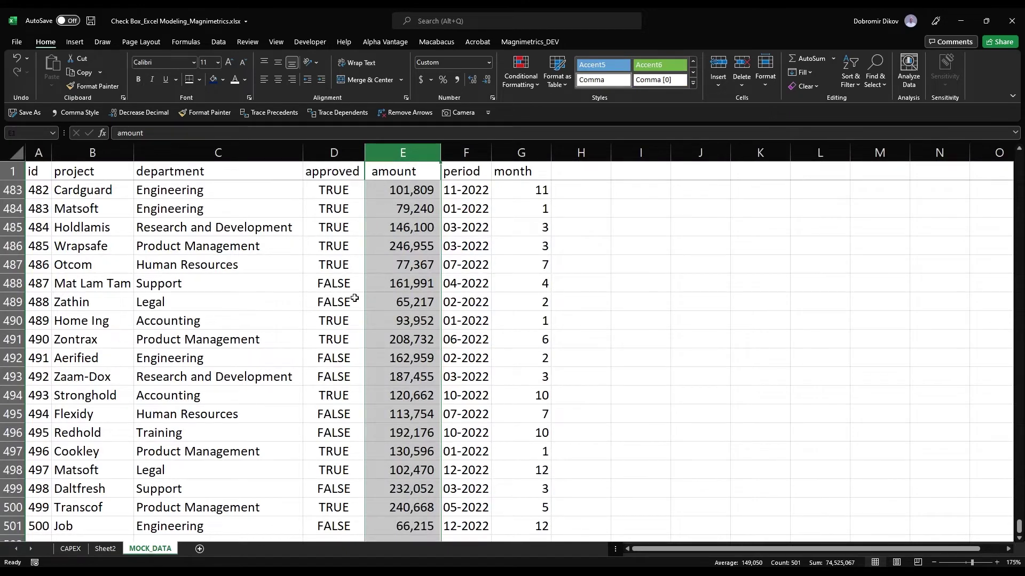
left_click(344, 282)
left_click(409, 288)
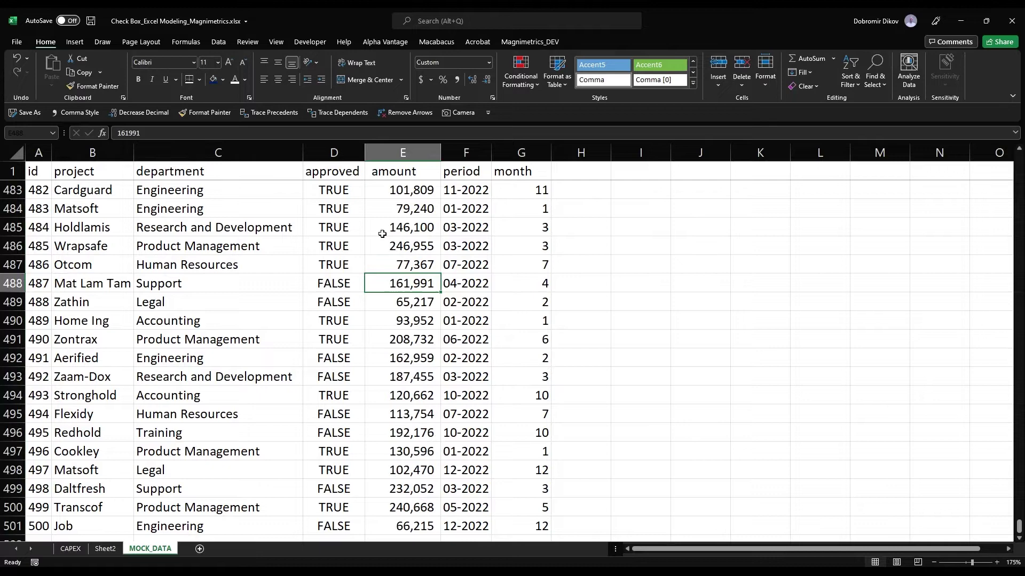
Add the criterion MOCK_DATA!$D:$D = TRUE to the SUMIFS formula in C8
left_click(70, 548)
left_click(226, 261)
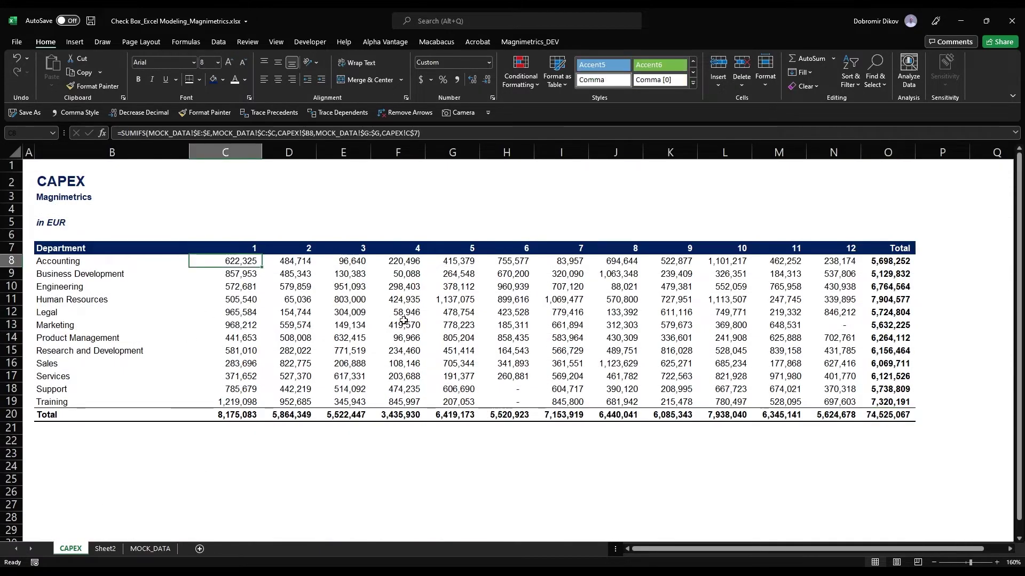
key("F2")
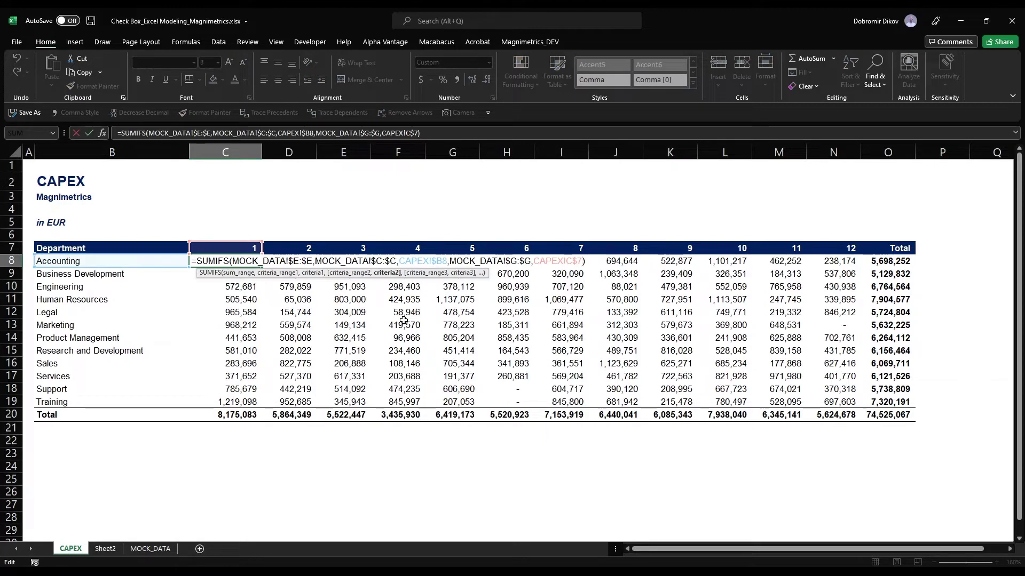
type(",")
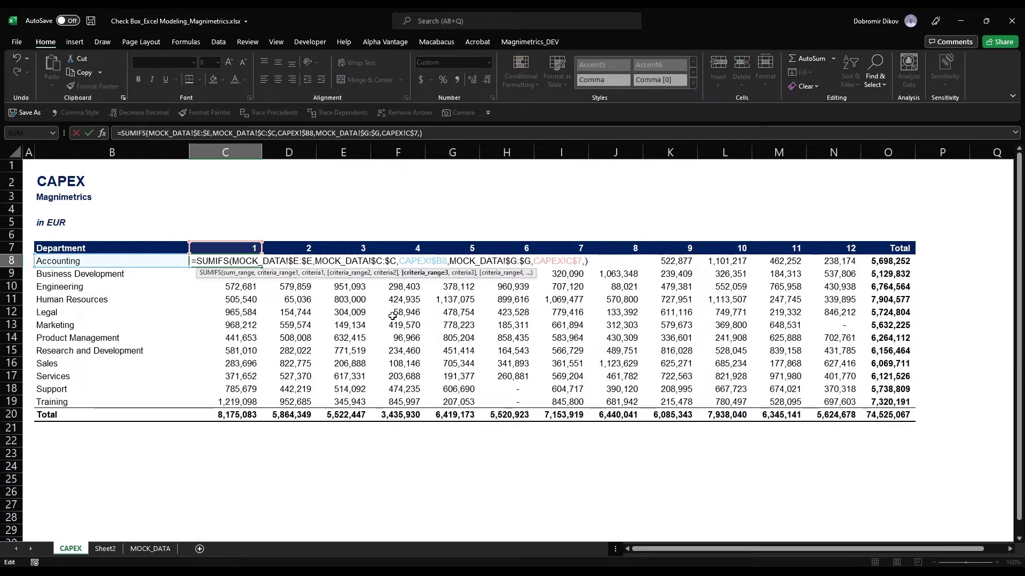
left_click(143, 552)
left_click(335, 152)
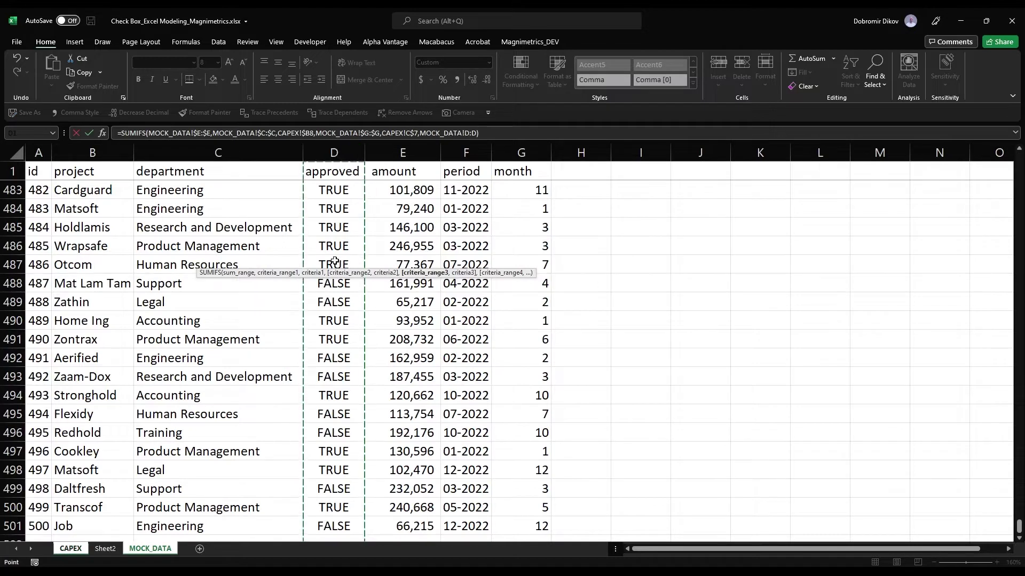
key("F4")
type(",")
type("TRUE")
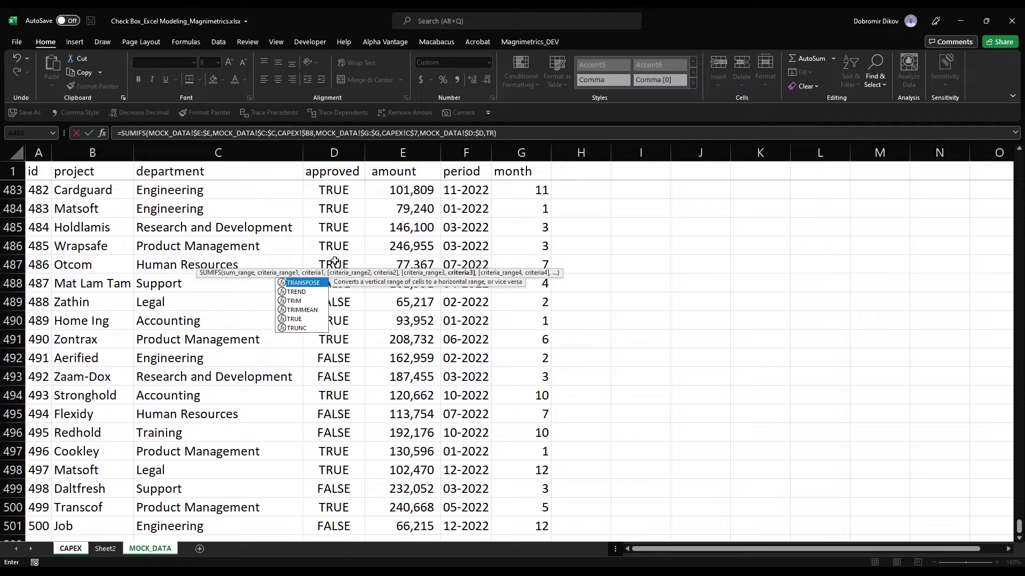
key("Return")
Copy the approved-only formula through C8:N19, dropping the grand total to 35,353,702
key("Up")
key("ctrl+shift+Right")
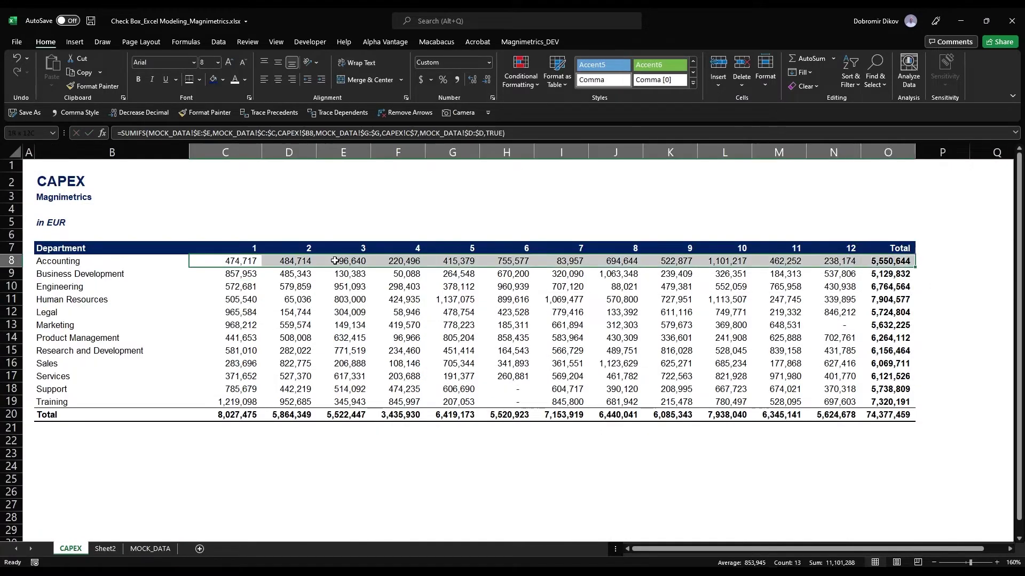
key("shift+Left")
key("ctrl+r")
key("ctrl+shift+Down")
key("ctrl+d")
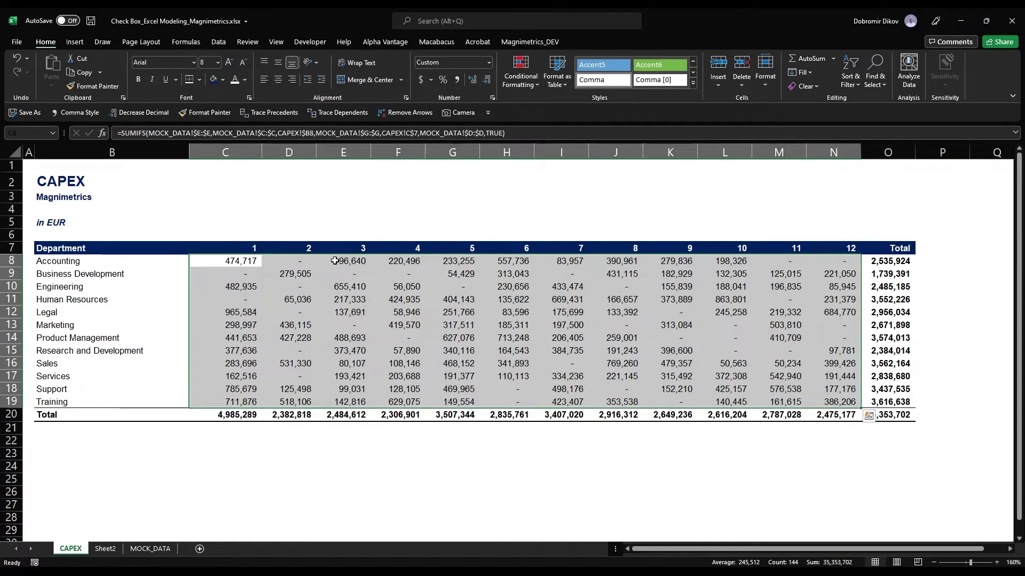
key("Down")
key("Down")
key("Down")
key("Down")
key("ctrl+End")
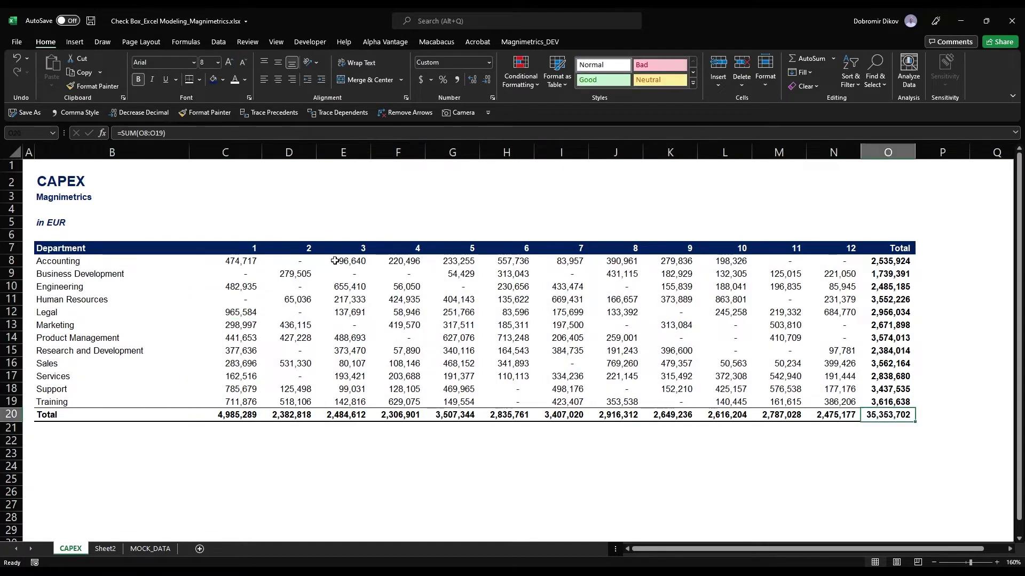
Turn on filters for the MOCK_DATA data table
left_click(162, 549)
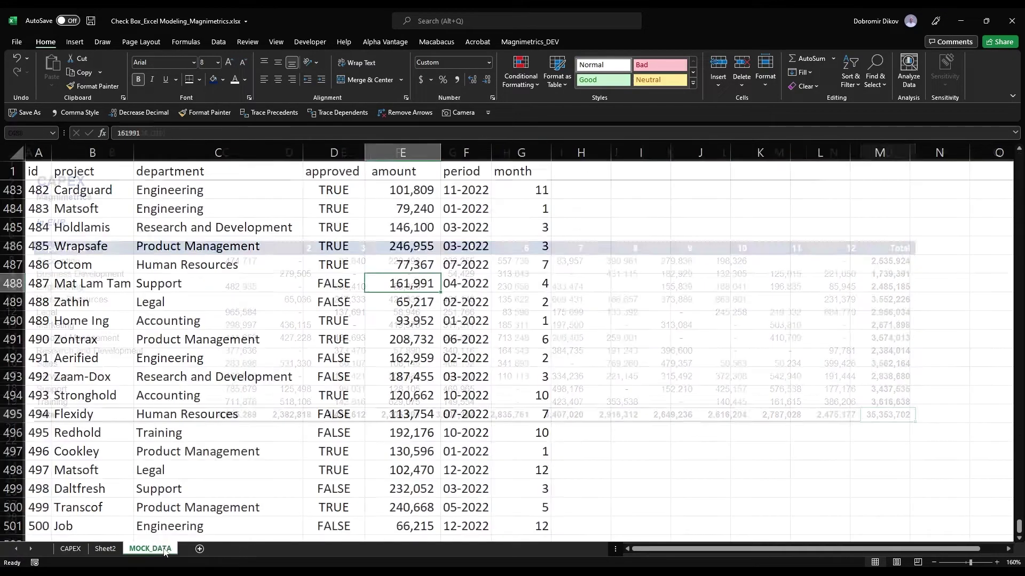
left_click(48, 178)
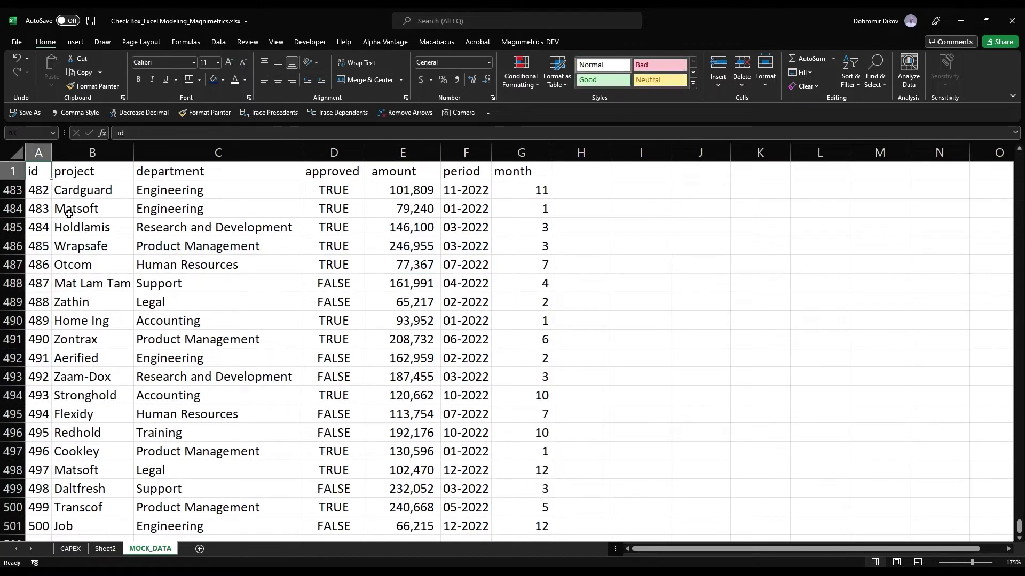
key("ctrl+shift+Right")
key("ctrl+shift+Down")
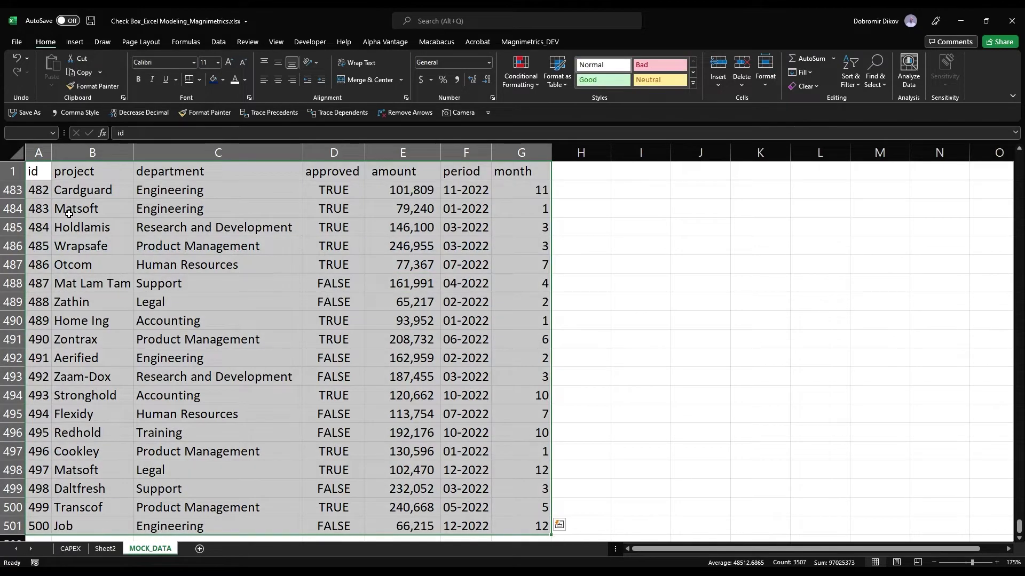
key("alt+a")
key("t")
Filter approved to TRUE and confirm the visible amounts sum to 35,353,702
key("alt+Down")
key("Down")
key("Down")
key("Down")
key("Down")
key("Down")
key("Down")
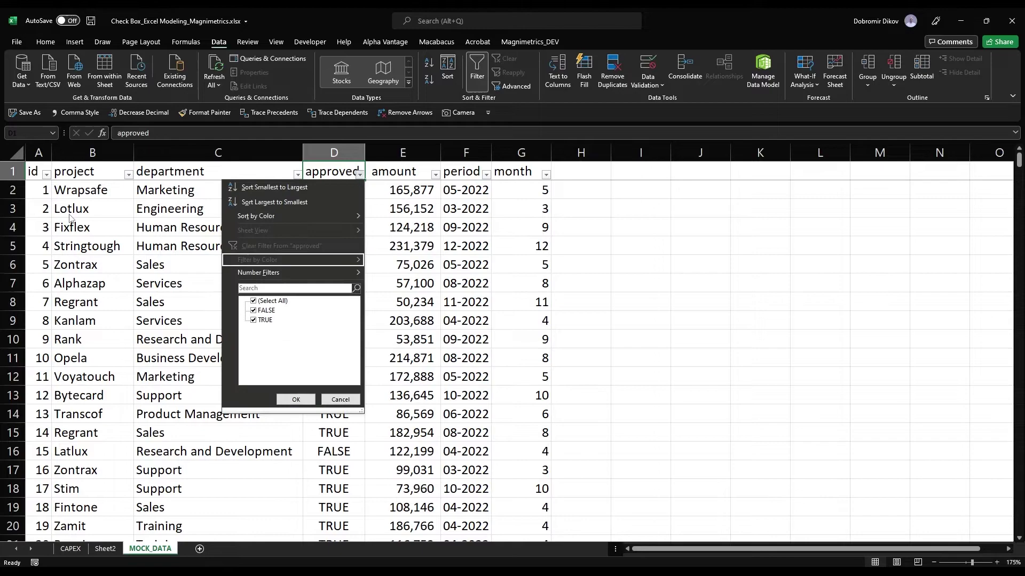
key("Down")
key("space")
key("Return")
key("Right")
key("Down")
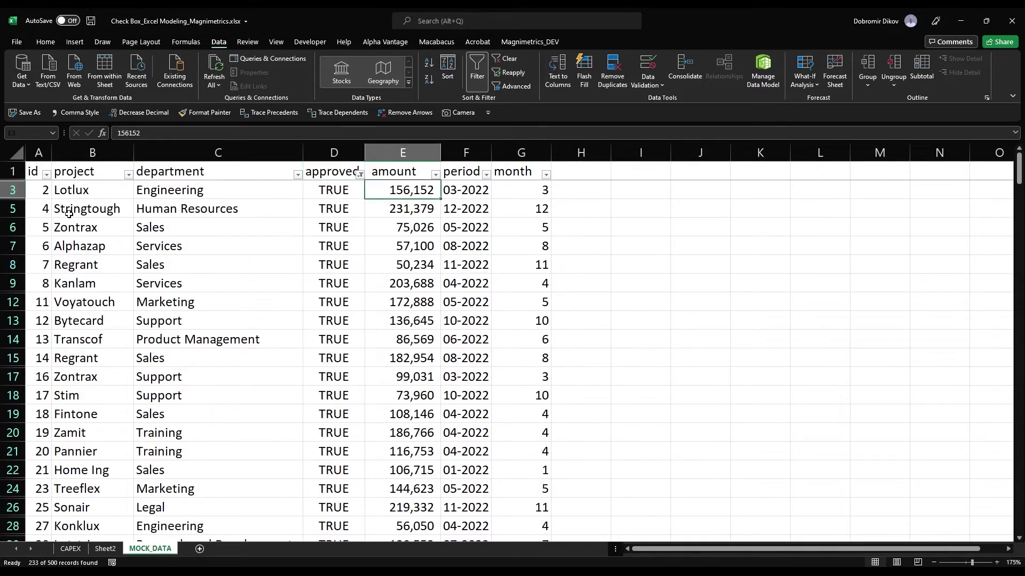
key("ctrl+shift+Down")
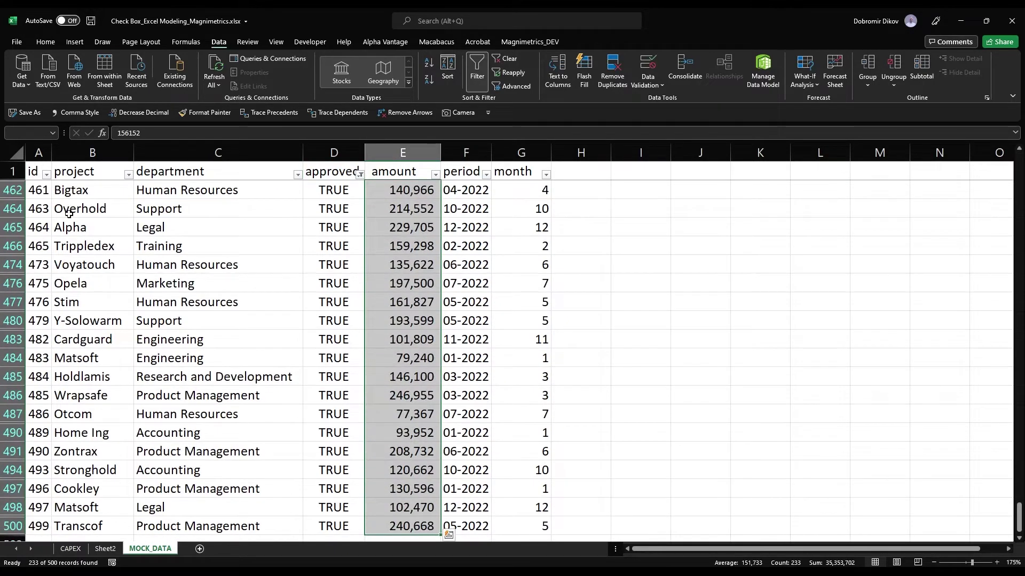
key("ctrl+Page_Up")
key("ctrl+Page_Up")
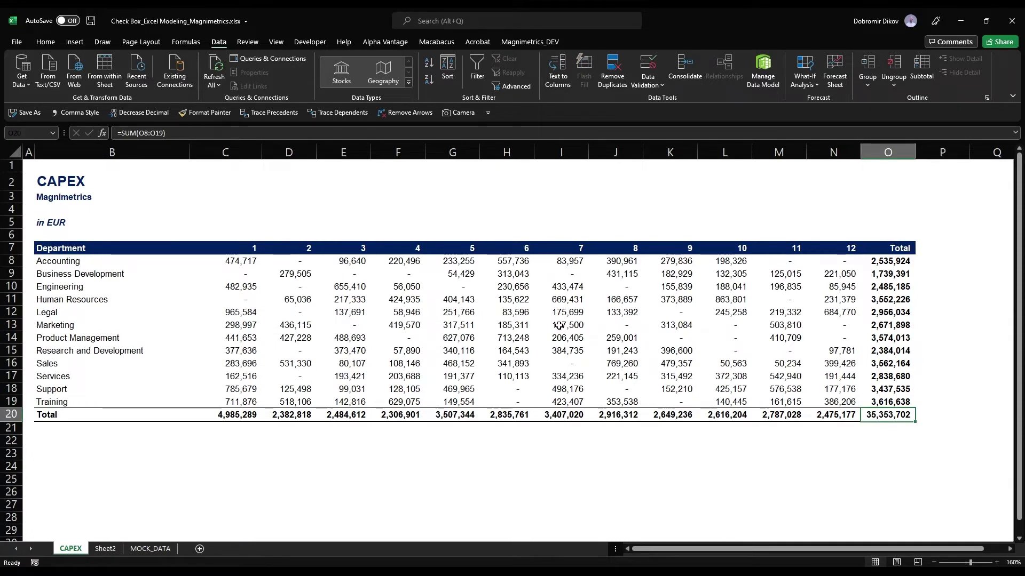
Delete ',MOCK_DATA!$D:$D,TRUE' from the SUMIFS formula in C8
left_click(226, 263)
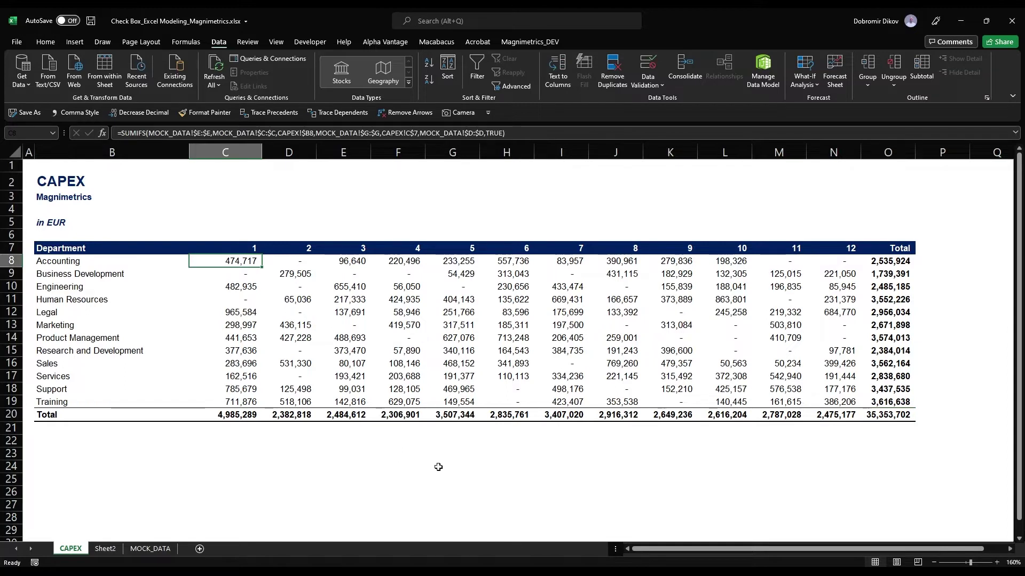
key("F2")
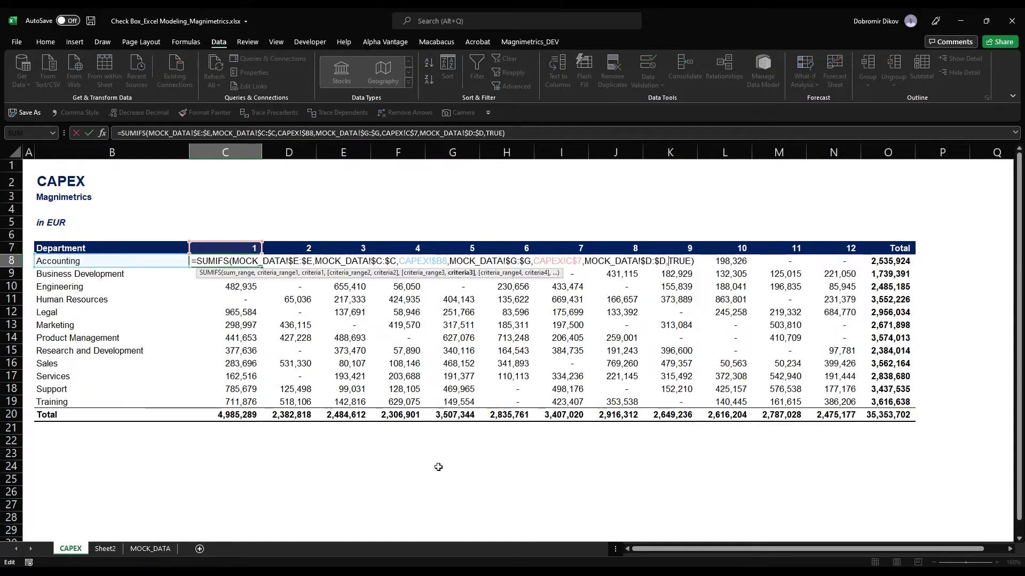
key("shift+Left")
key("shift+Left")
key("shift+Left")
key("shift+Left")
key("shift+Left")
key("shift+Left")
key("shift+Left")
key("shift+Left")
key("shift+Left")
key("shift+Left")
key("shift+Left")
key("shift+Left")
key("shift+Left")
key("shift+Left")
key("shift+Left")
key("shift+Left")
key("shift+Left")
key("shift+Left")
key("shift+Left")
key("shift+Left")
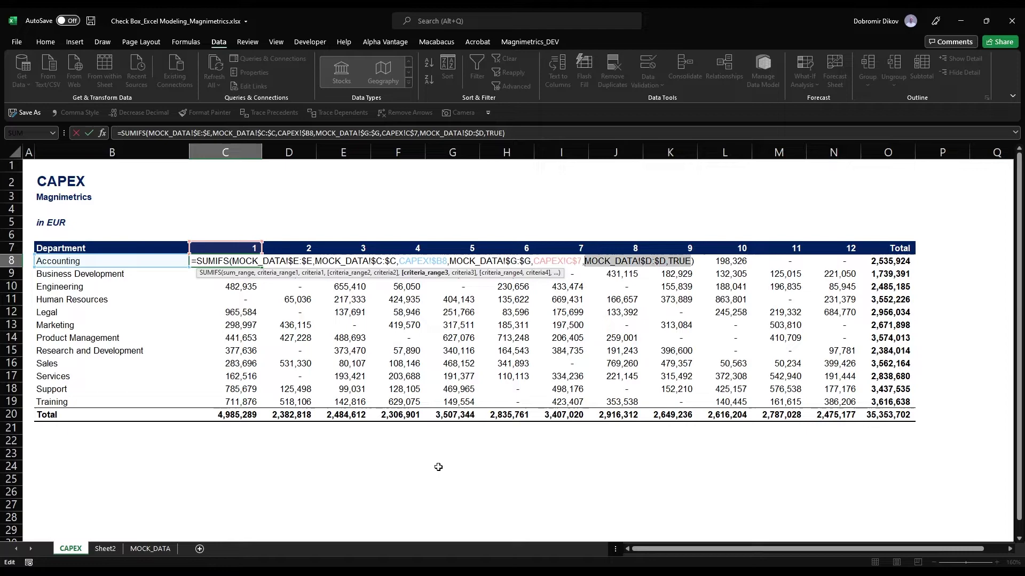
key("shift+Left")
key("BackSpace")
key("Return")
Paste the shortened formula through C8:N19, restoring the 74,525,067 grand total
key("Up")
key("ctrl+shift+Right")
key("shift+Left")
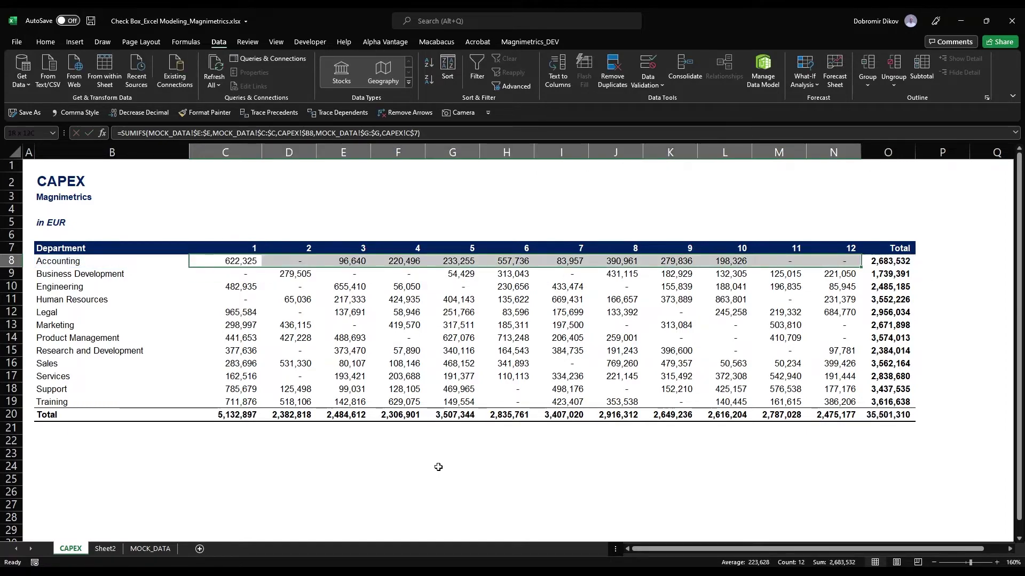
key("ctrl+v")
key("ctrl+shift+Down")
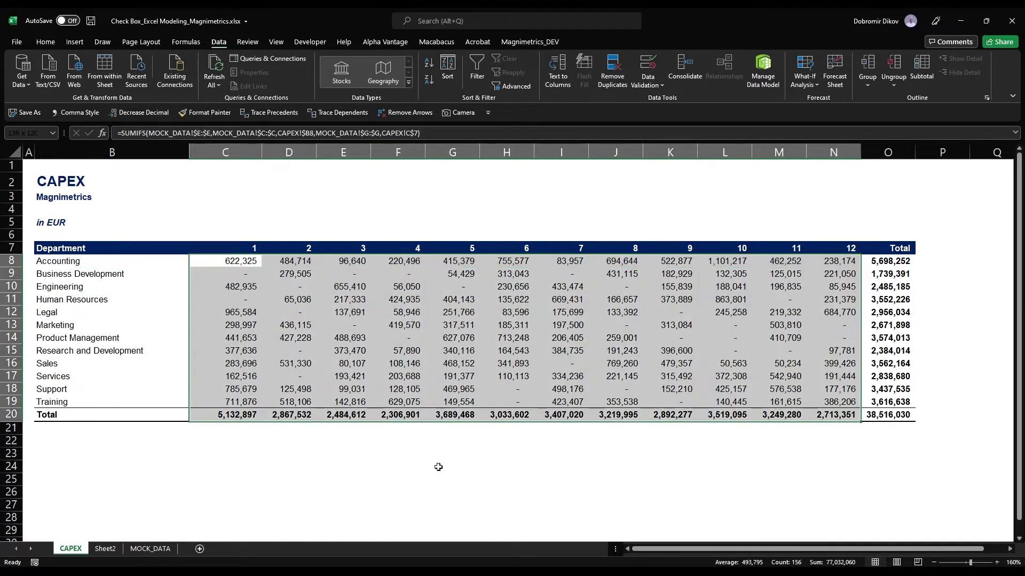
key("shift+Up")
key("ctrl+v")
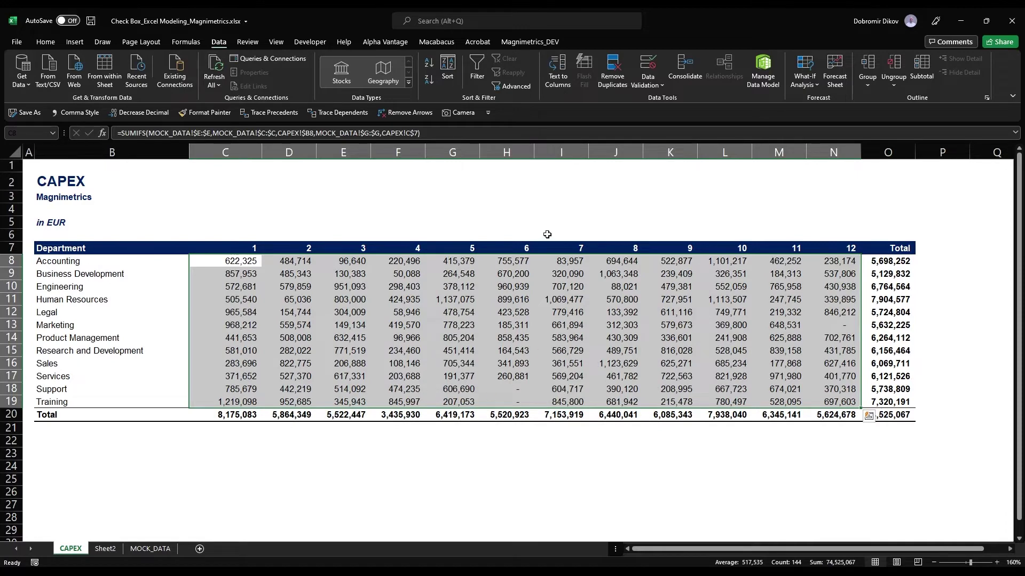
Enable the Developer tab via Customize the Ribbon and open its Form Controls list
left_click(547, 234)
left_click(522, 187)
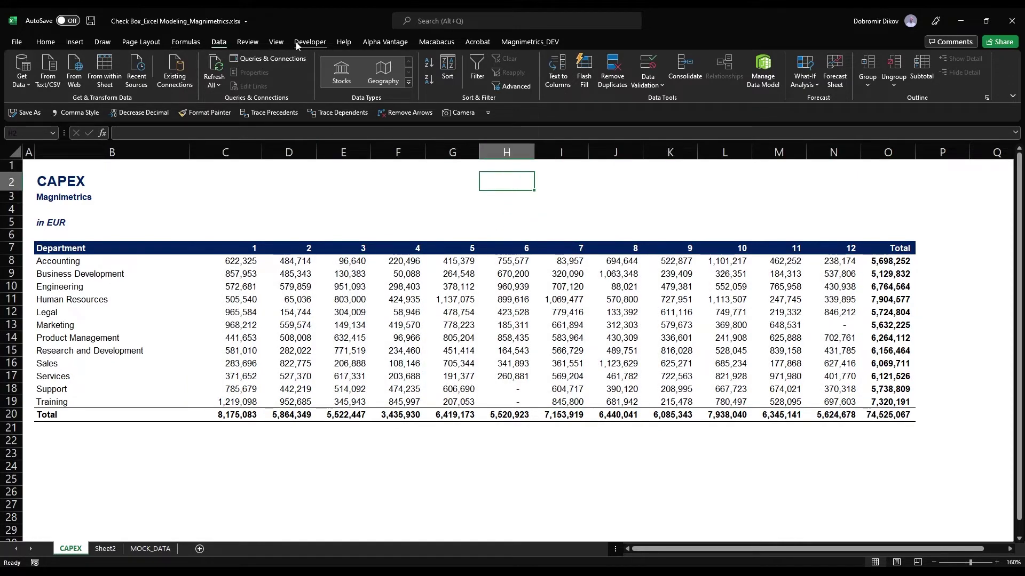
left_click(309, 42)
left_click(243, 75)
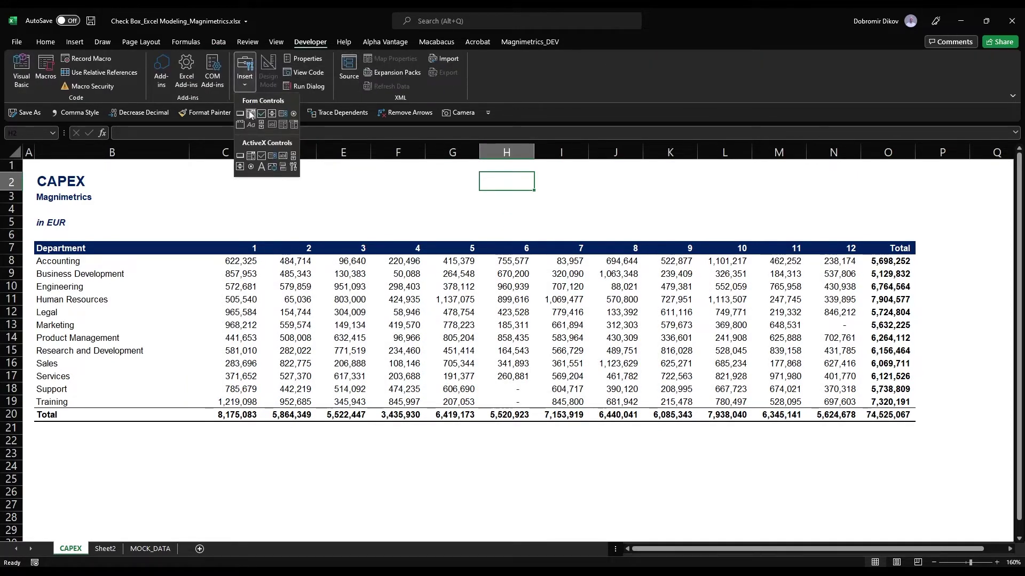
right_click(312, 47)
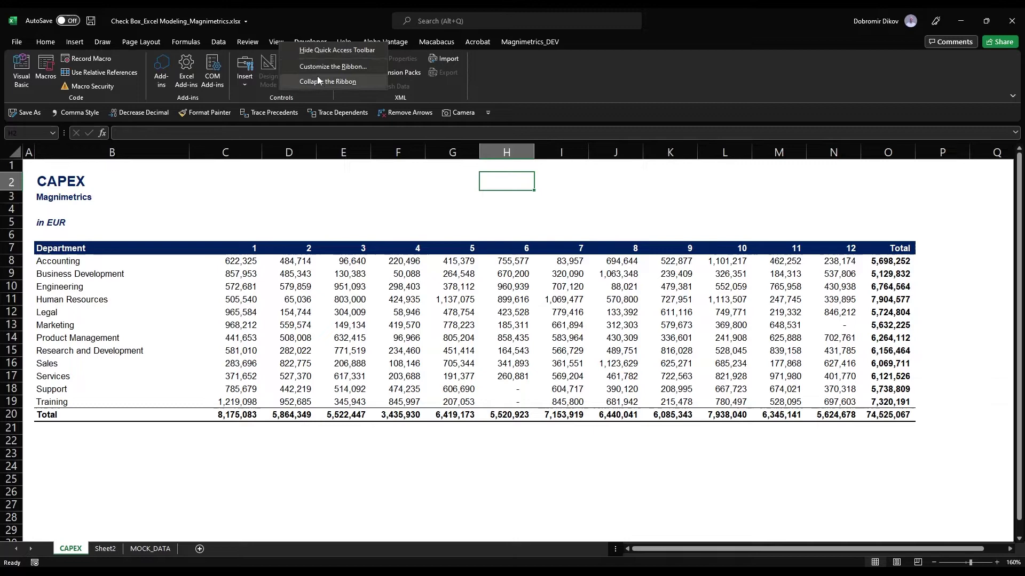
left_click(330, 68)
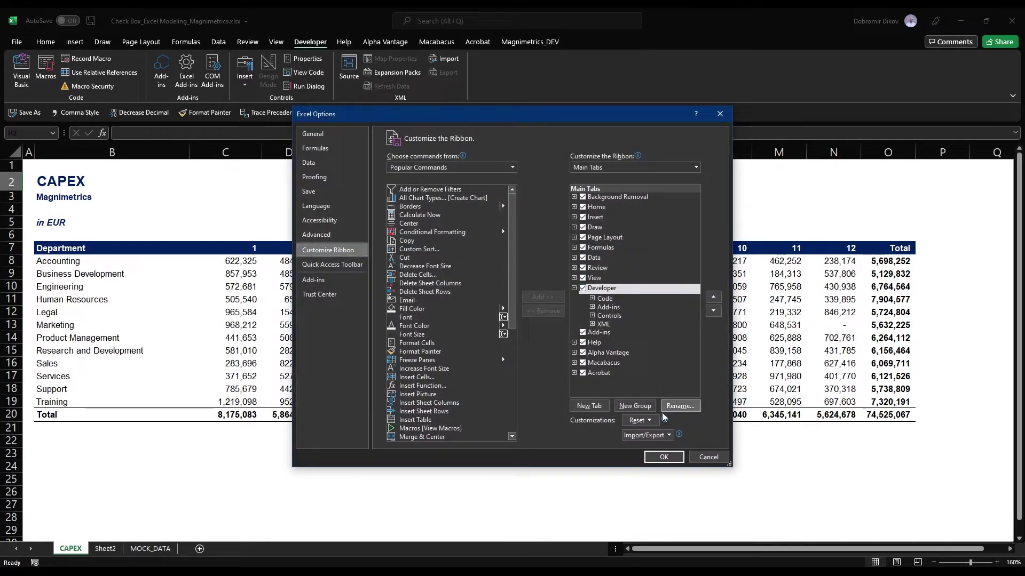
left_click(664, 458)
left_click(245, 75)
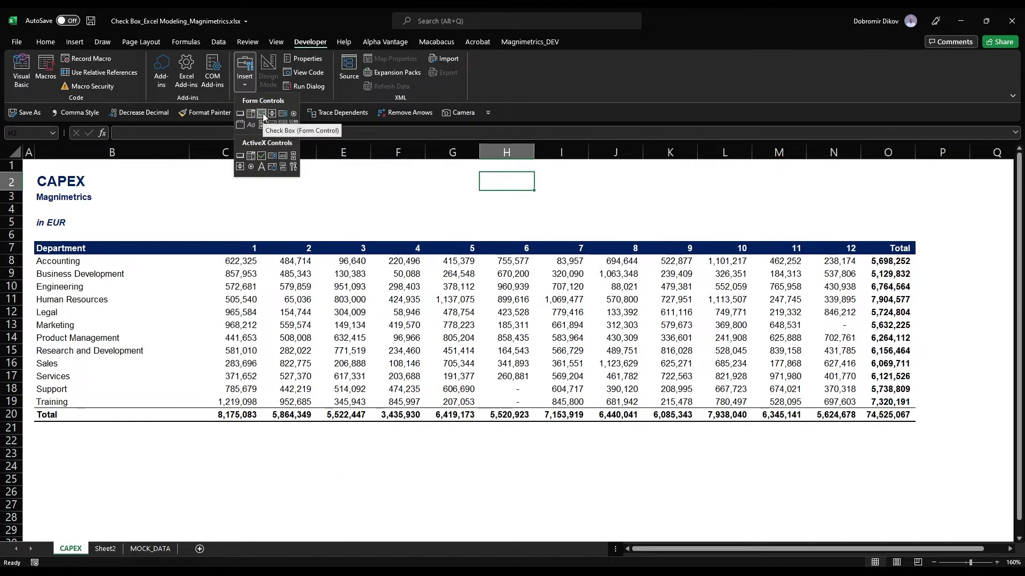
Insert a form-control check box, relabel it 'Approved Only', and move it above column O
left_click(264, 120)
left_click(799, 182)
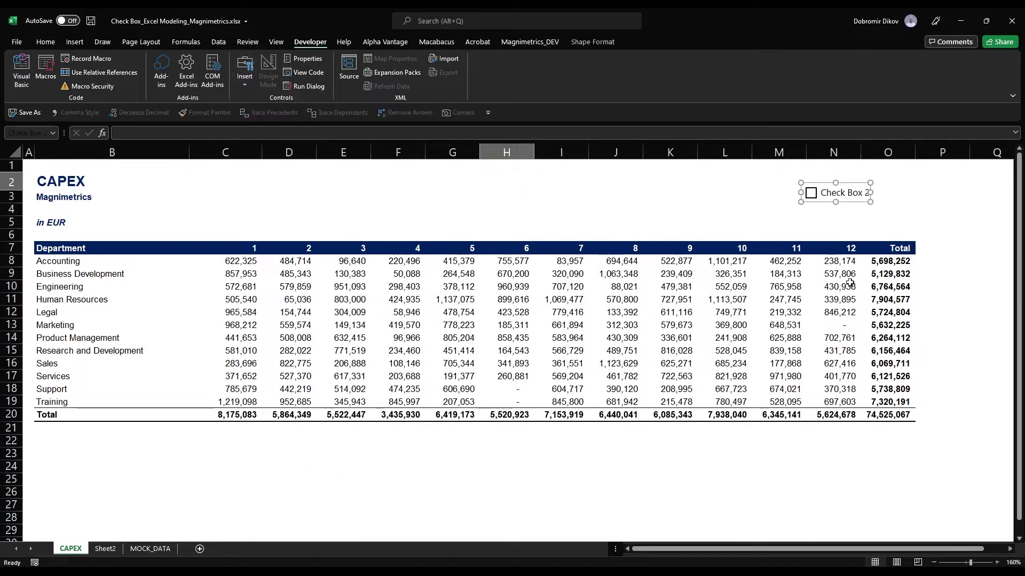
left_click(836, 193)
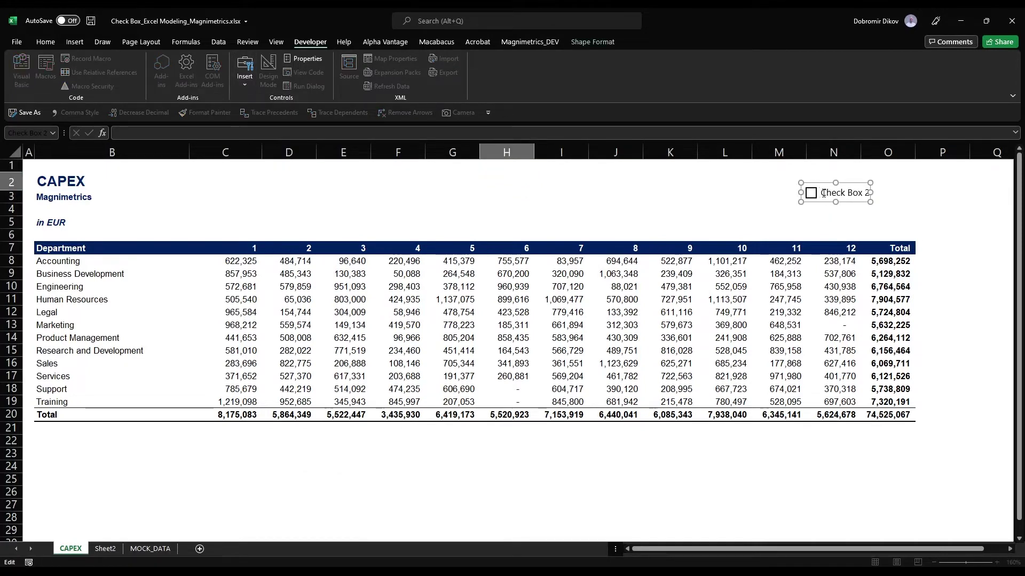
left_click_drag(824, 193, 871, 194)
type("A")
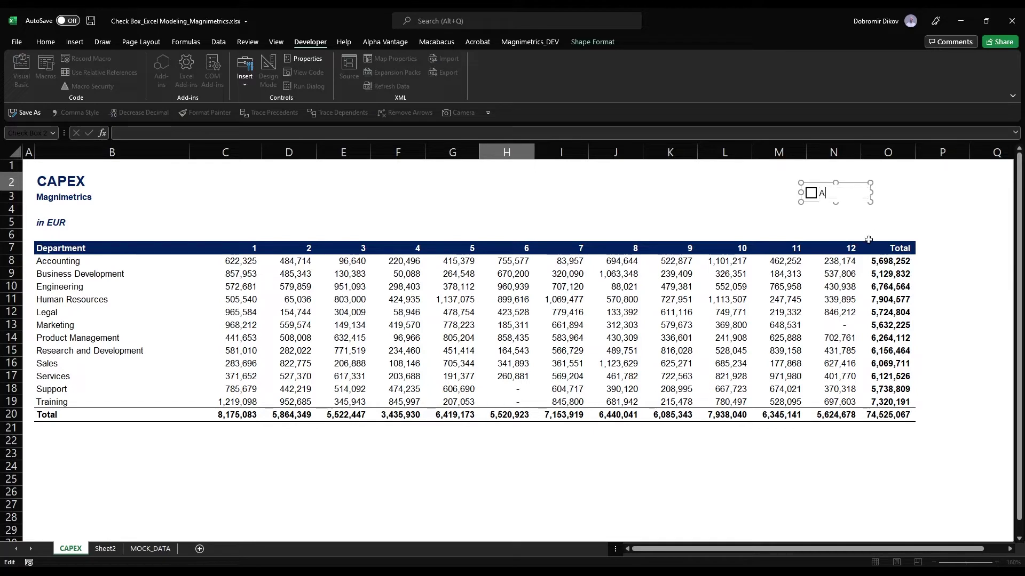
type("pproved")
key("Escape")
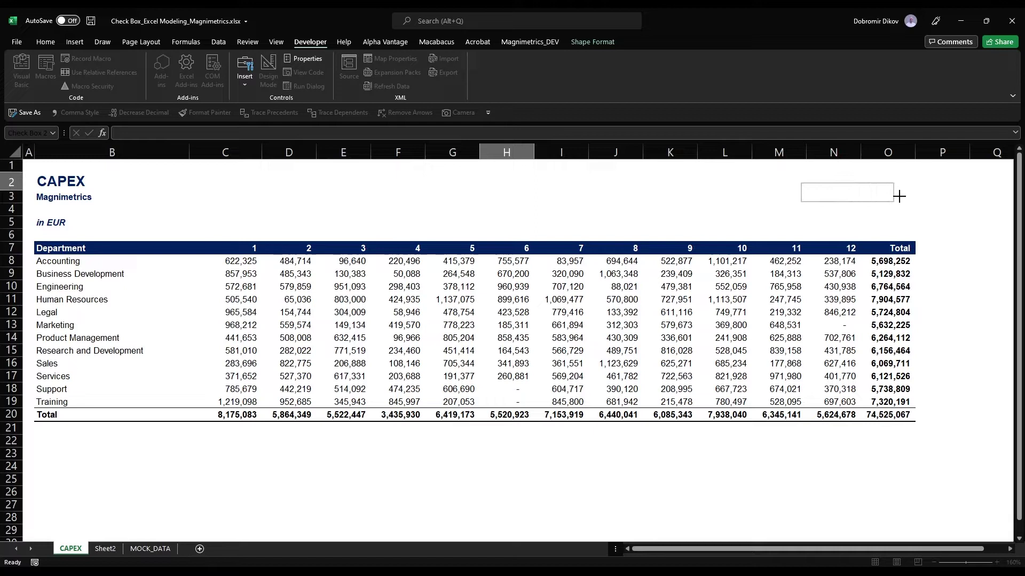
key("Escape")
left_click_drag(889, 185, 906, 178)
left_click(737, 211)
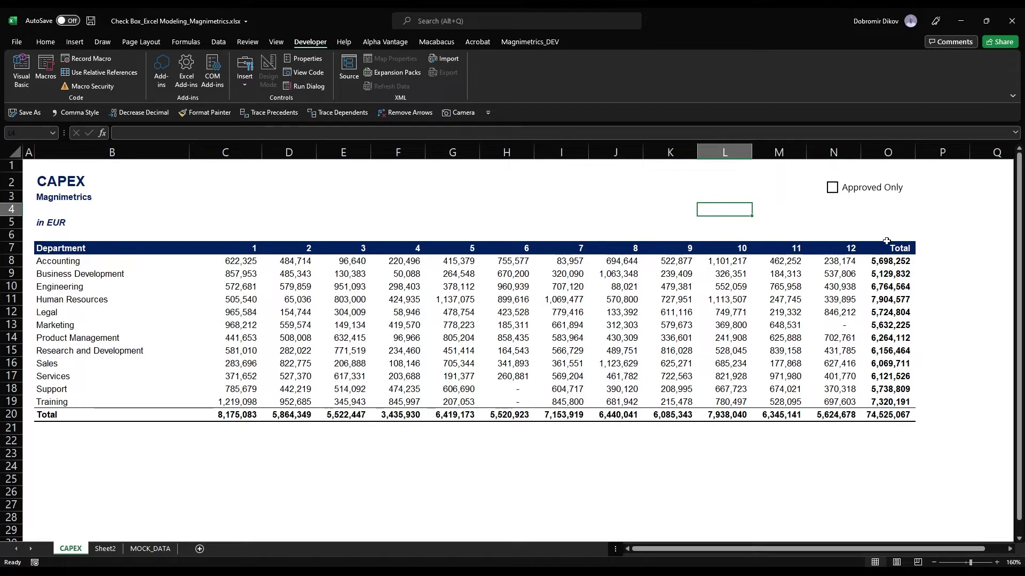
Add a new sheet named 'config'
left_click(199, 550)
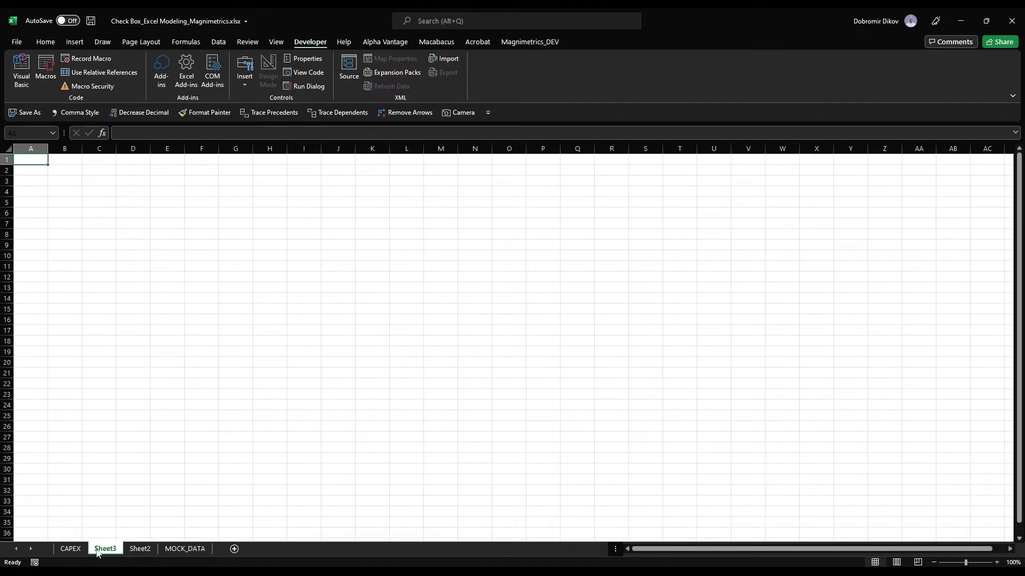
double_click(120, 554)
type("config")
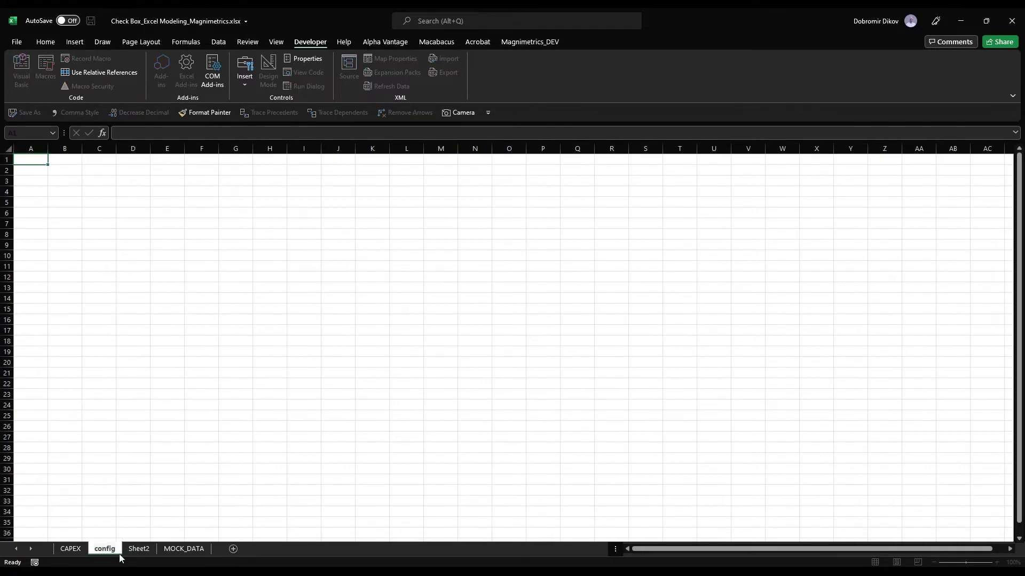
key("Return")
Enter the label 'Approved Only' in B3 and autofit column B to it
left_click(69, 181)
scroll(69, 187, "up", 5)
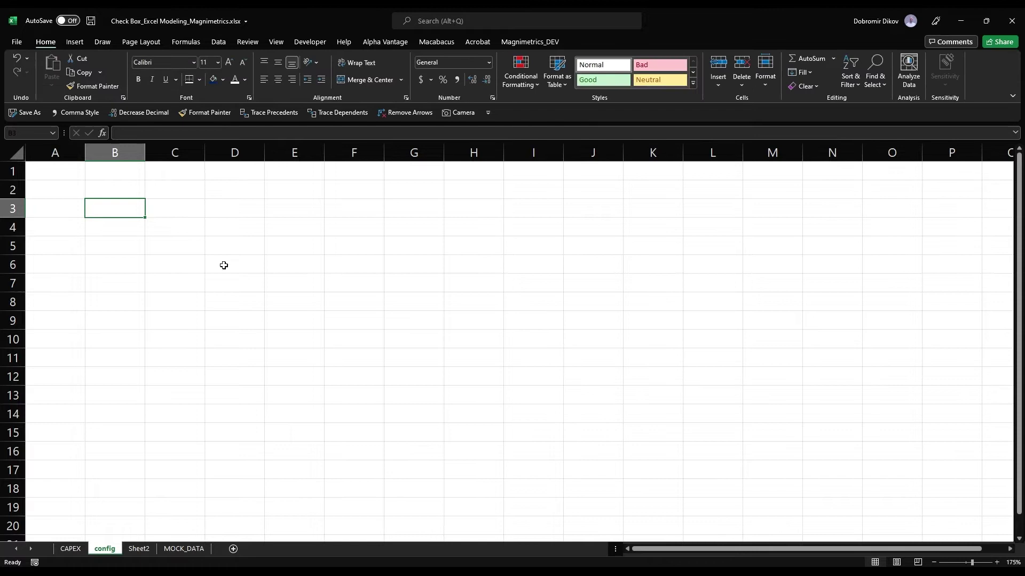
type("Approved")
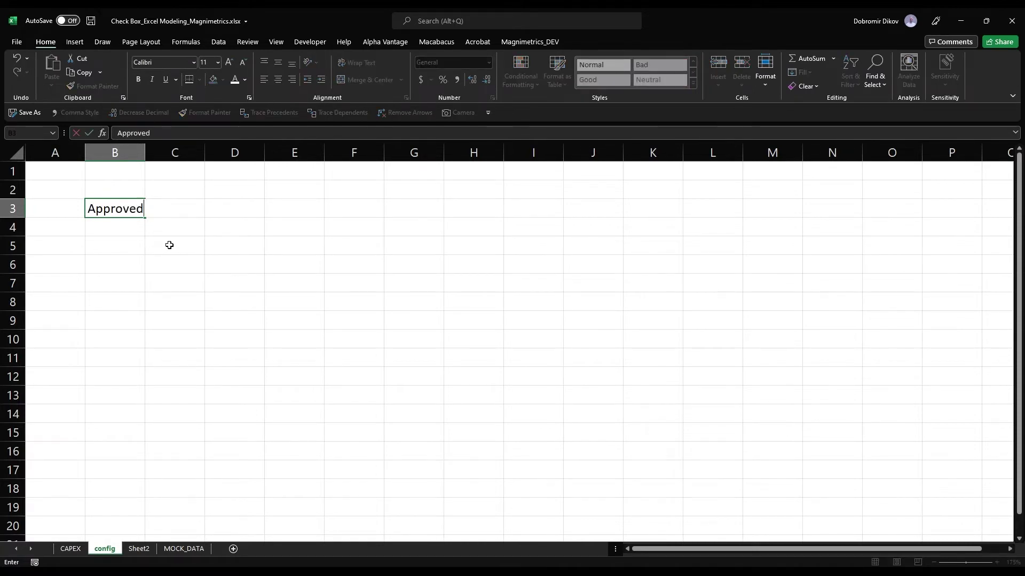
type(" Only")
key("Return")
key("Up")
key("alt+h")
key("o")
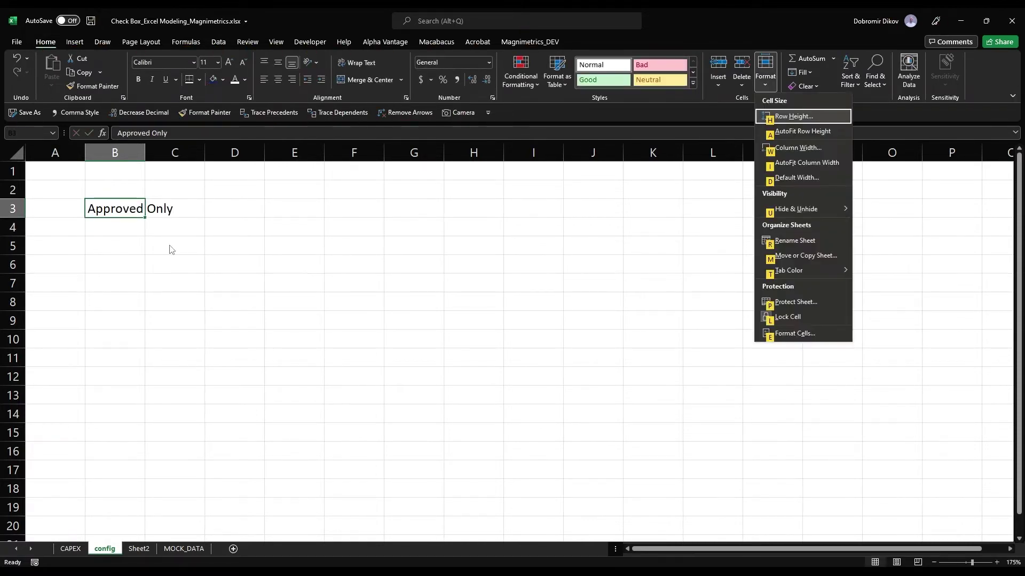
key("i")
Give cell C3 a light gold fill, then go back to the CAPEX sheet
key("Right")
left_click(223, 79)
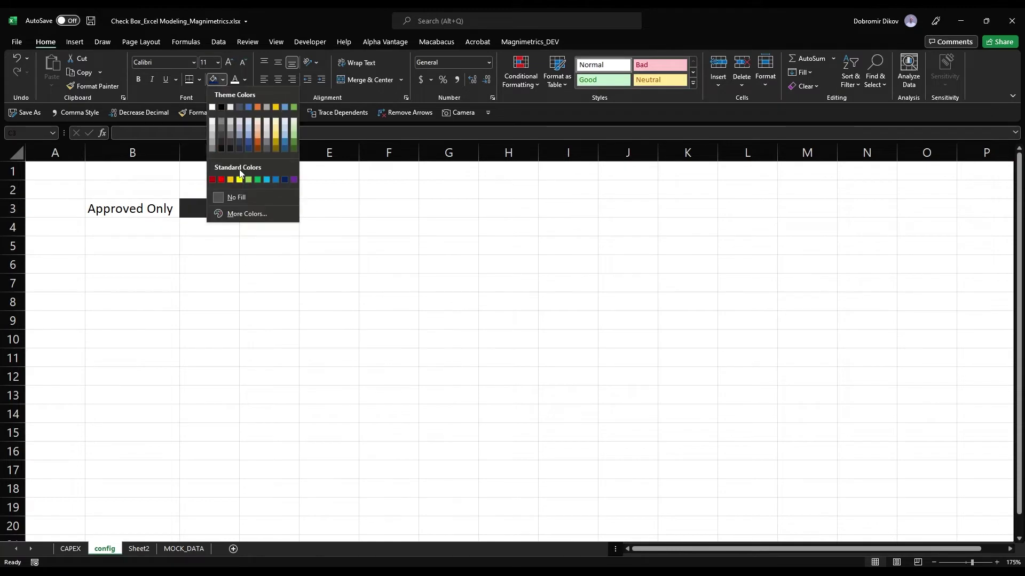
left_click(276, 124)
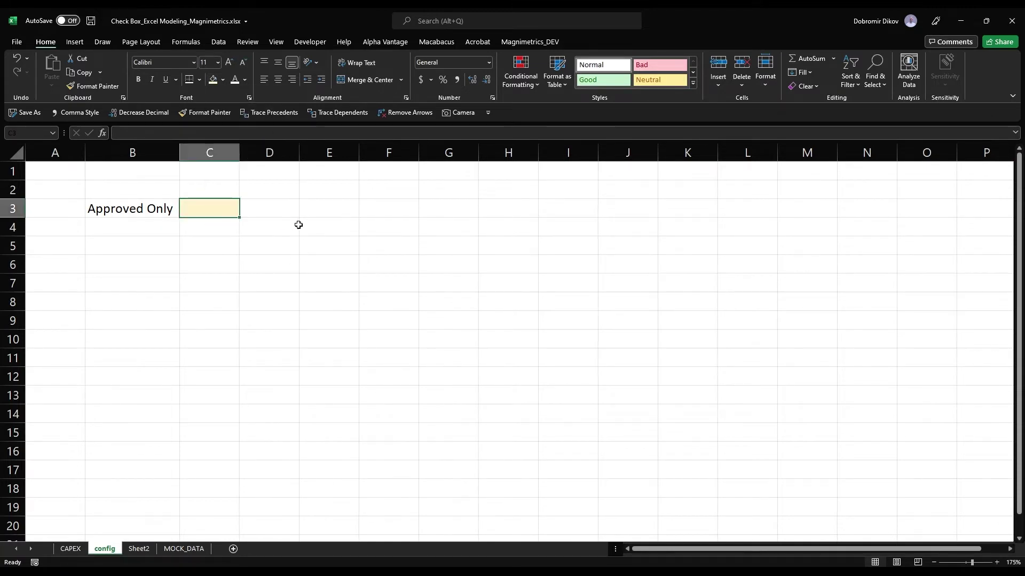
left_click(288, 211)
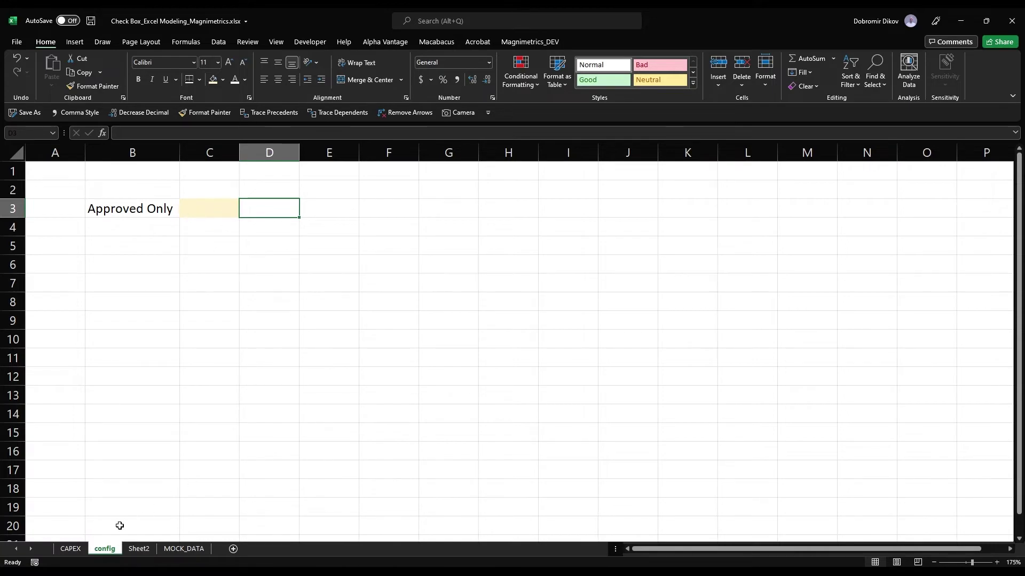
left_click(70, 549)
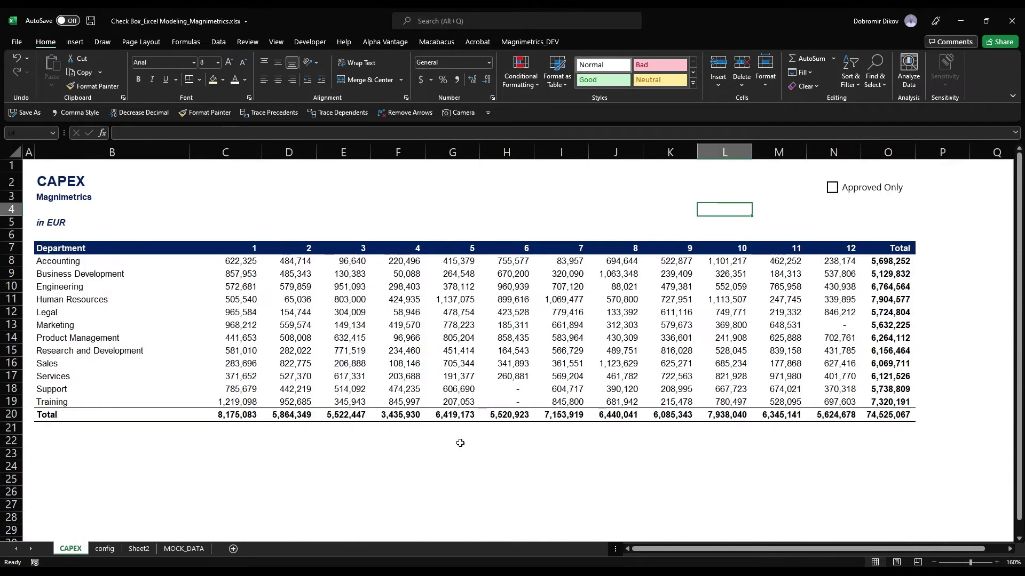
Set the check box's Cell link to config!$C$3 in Format Control
left_click(849, 195)
left_click(849, 195)
right_click(858, 189)
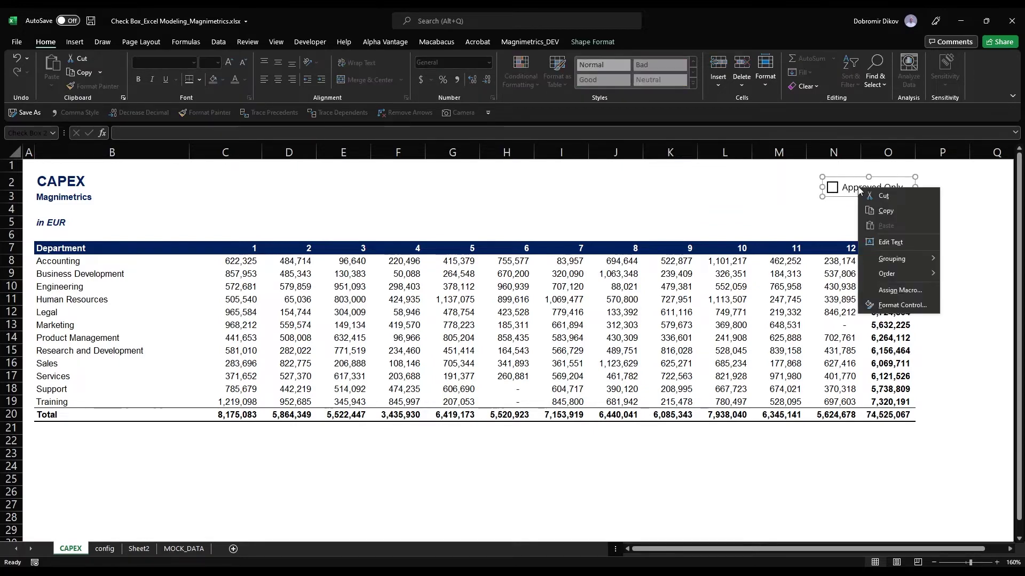
left_click(883, 305)
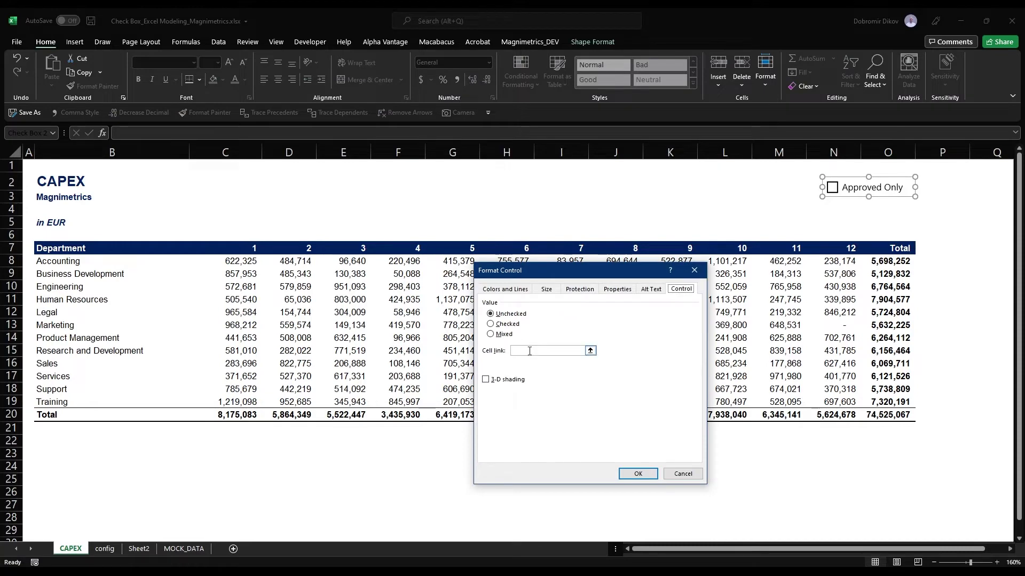
left_click(555, 351)
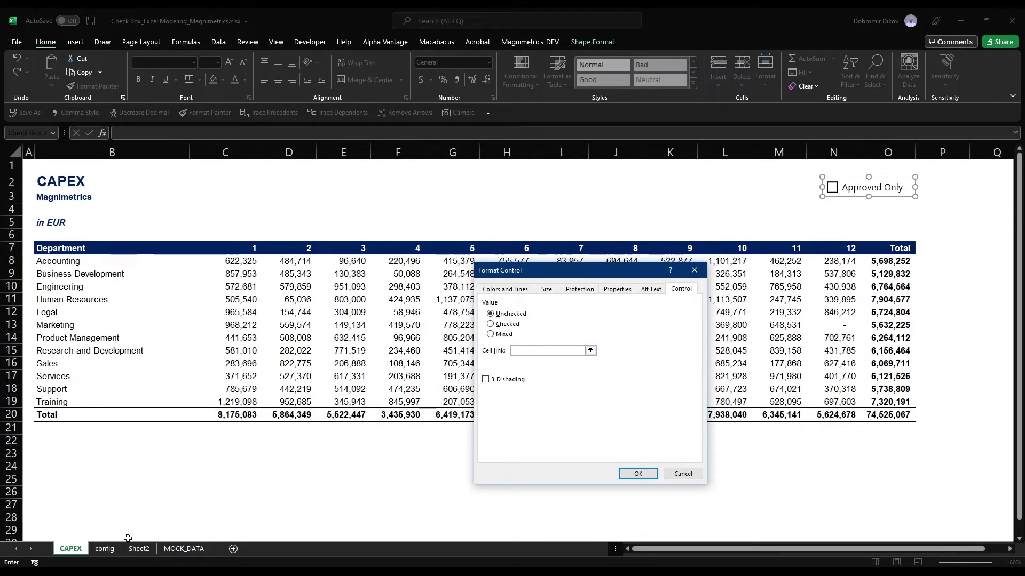
left_click(104, 550)
left_click(202, 207)
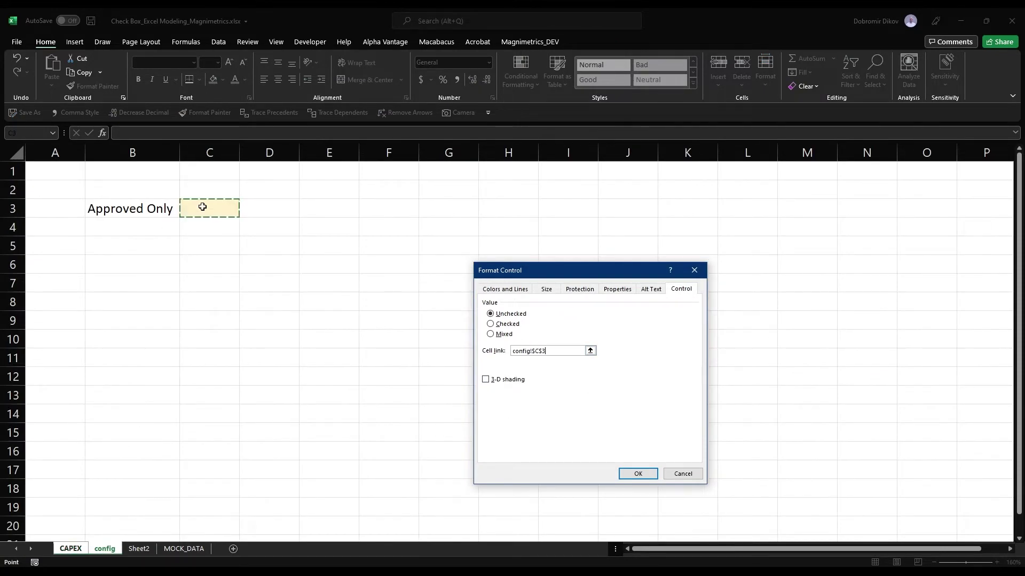
left_click(638, 474)
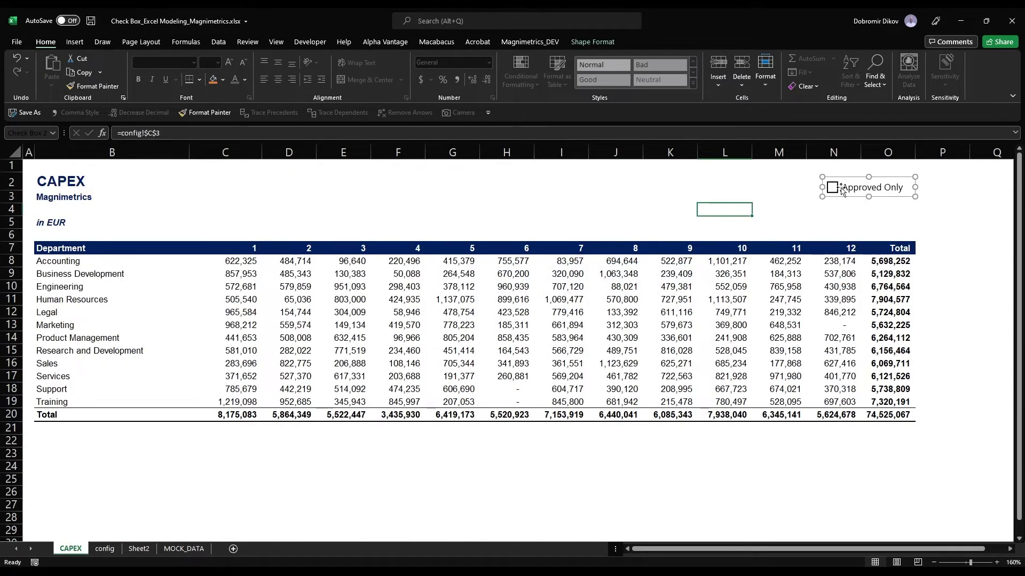
Tick the box to see TRUE in config C3, then untick it on CAPEX
left_click(830, 222)
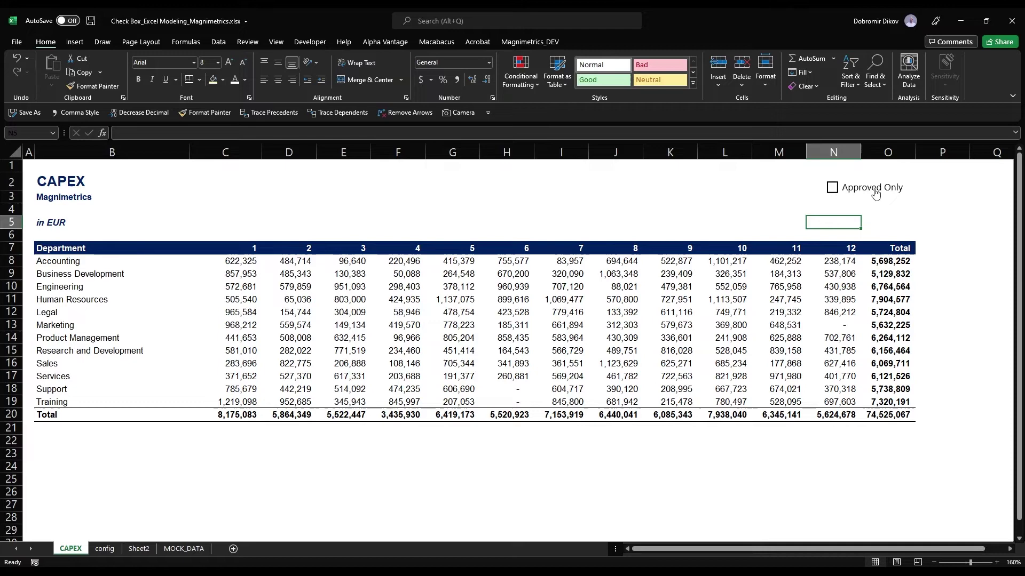
left_click(832, 188)
left_click(104, 549)
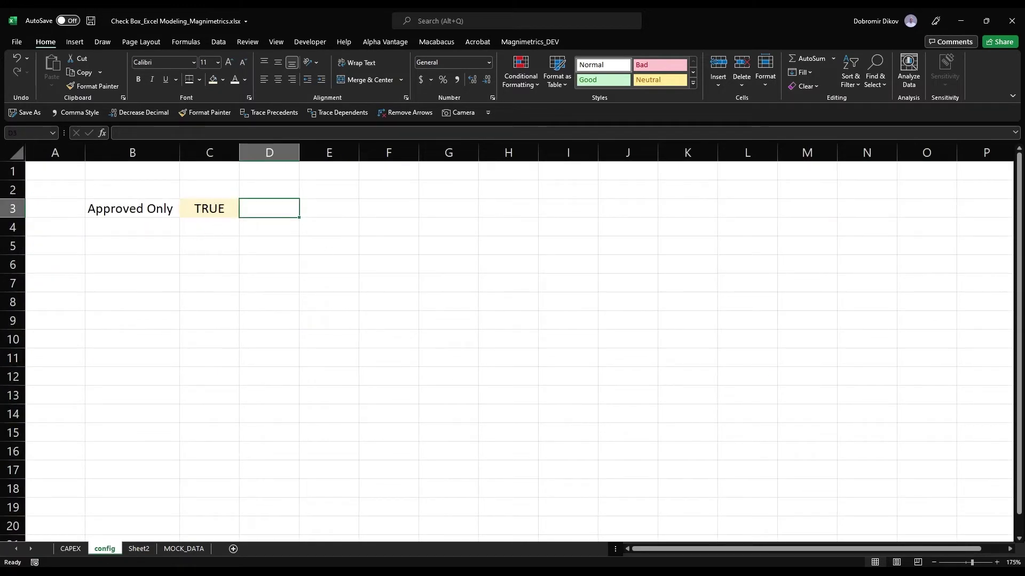
left_click(70, 548)
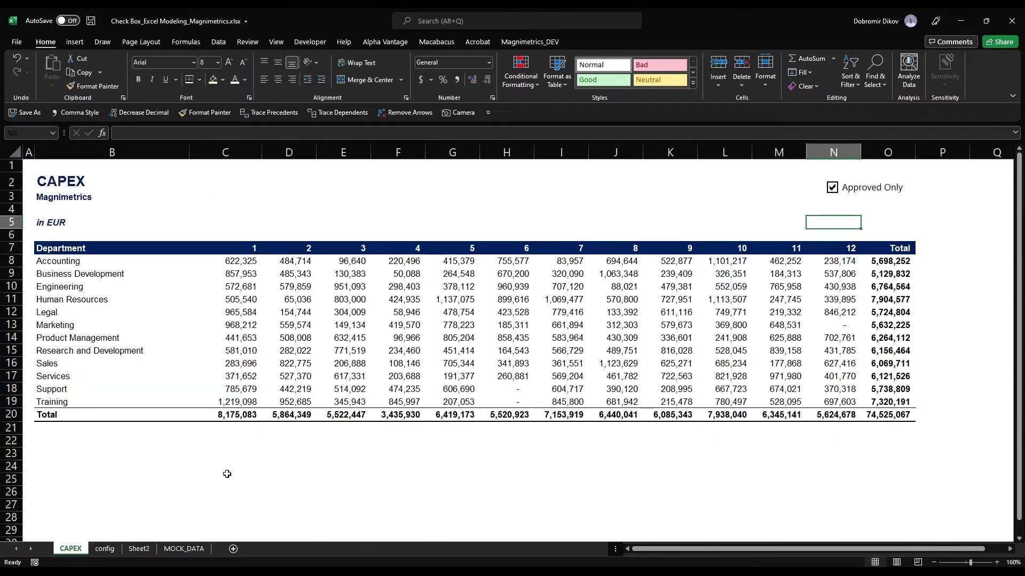
left_click(835, 190)
Append the criterion MOCK_DATA!$D:$D matching config!$C$3 to the SUMIFS in C8
left_click(105, 548)
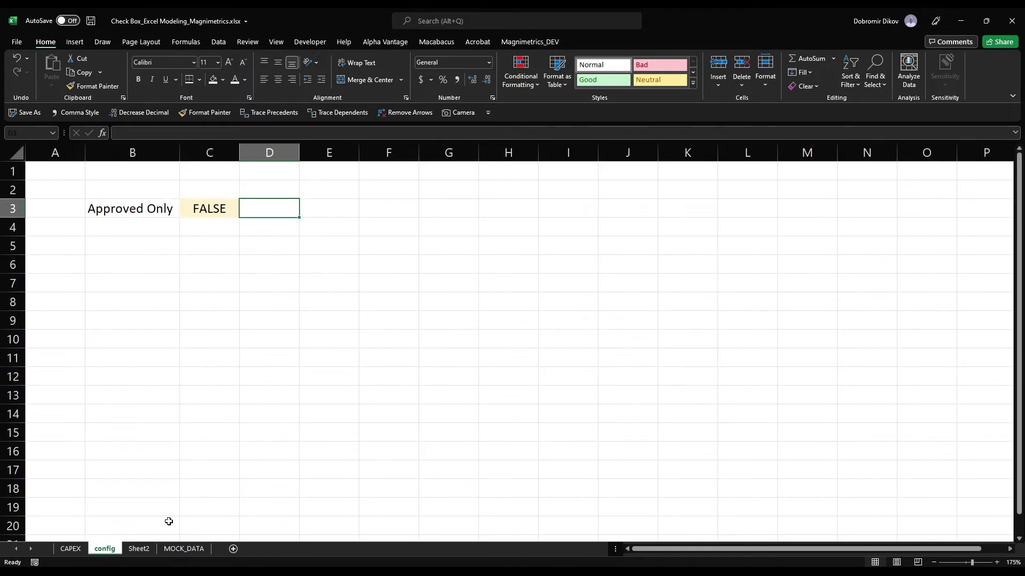
left_click(71, 549)
double_click(225, 261)
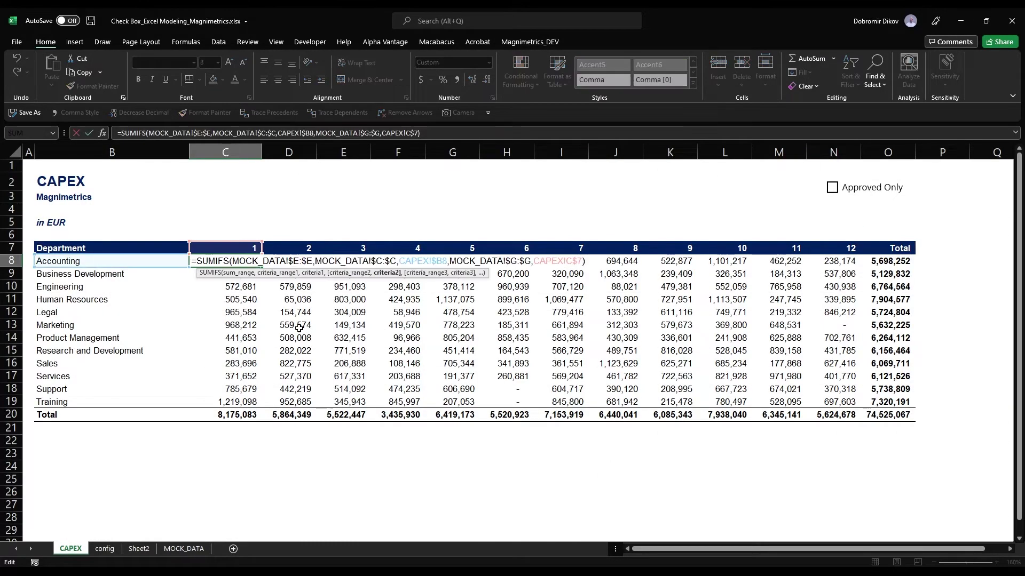
type(",")
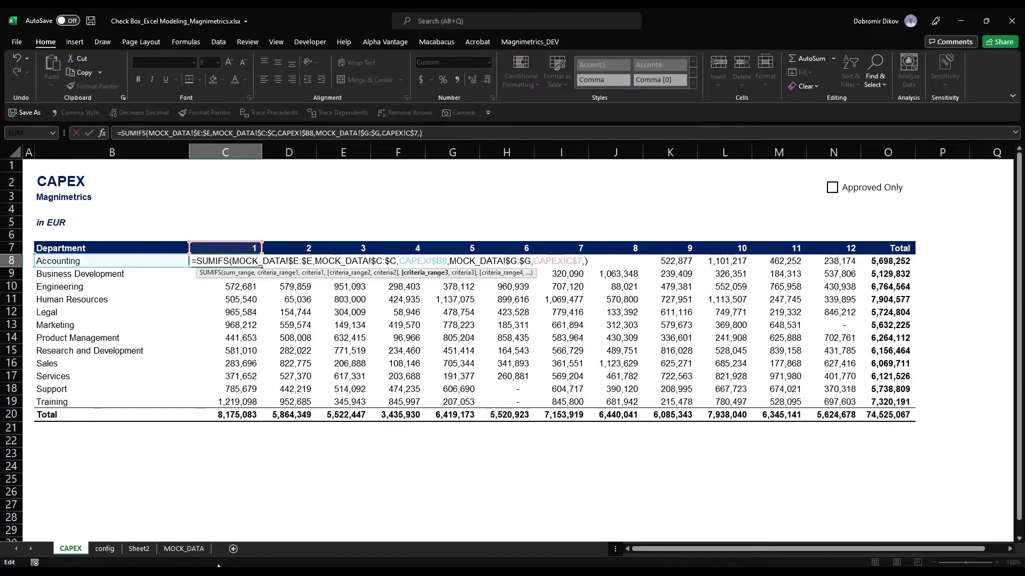
left_click(180, 548)
left_click(332, 148)
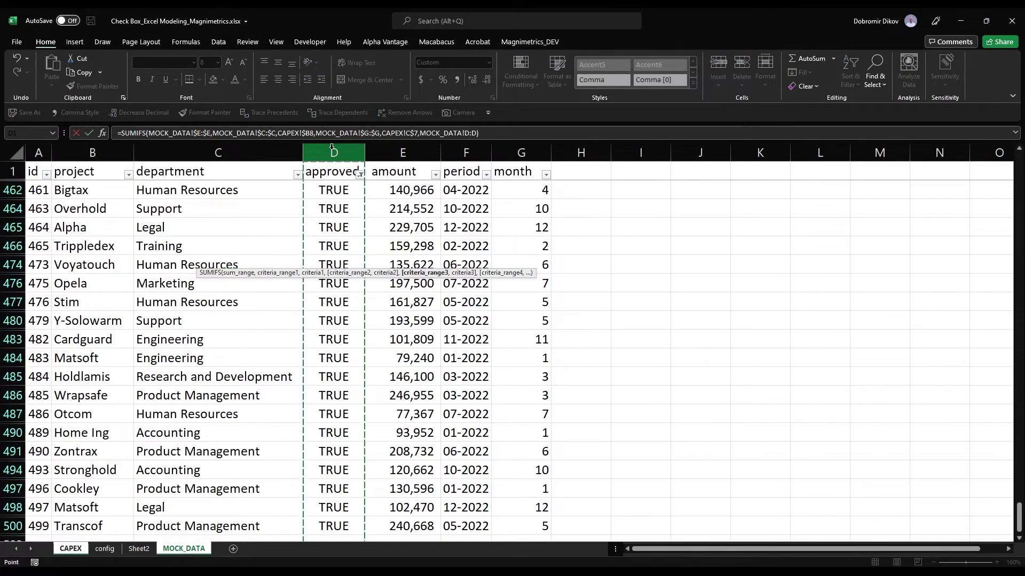
key("F4")
type(",")
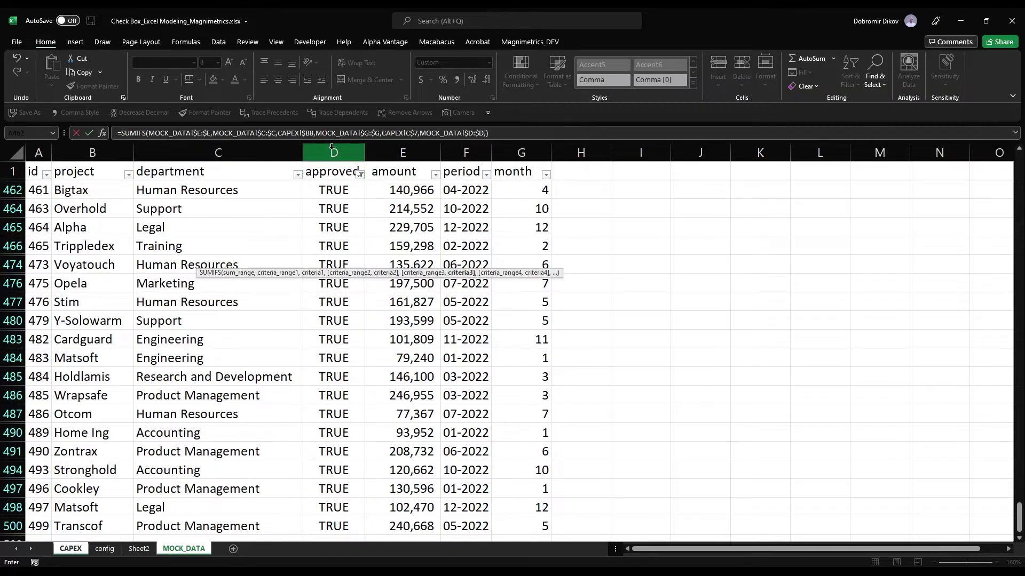
left_click(103, 549)
left_click(209, 213)
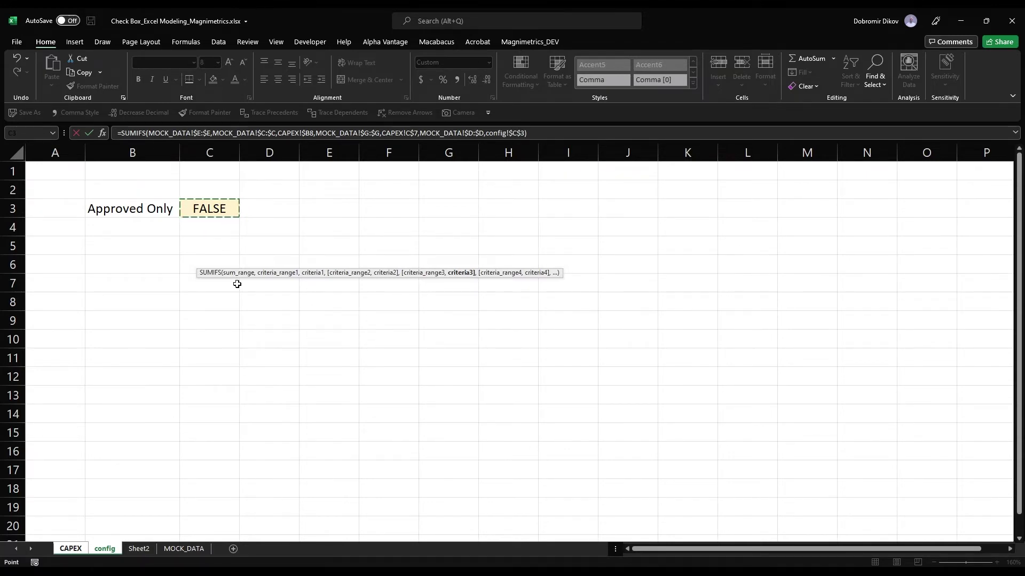
key("Return")
Fill the formula through C8:N19, giving a grand total of 39,171,365 unticked
key("shift+ctrl+Right")
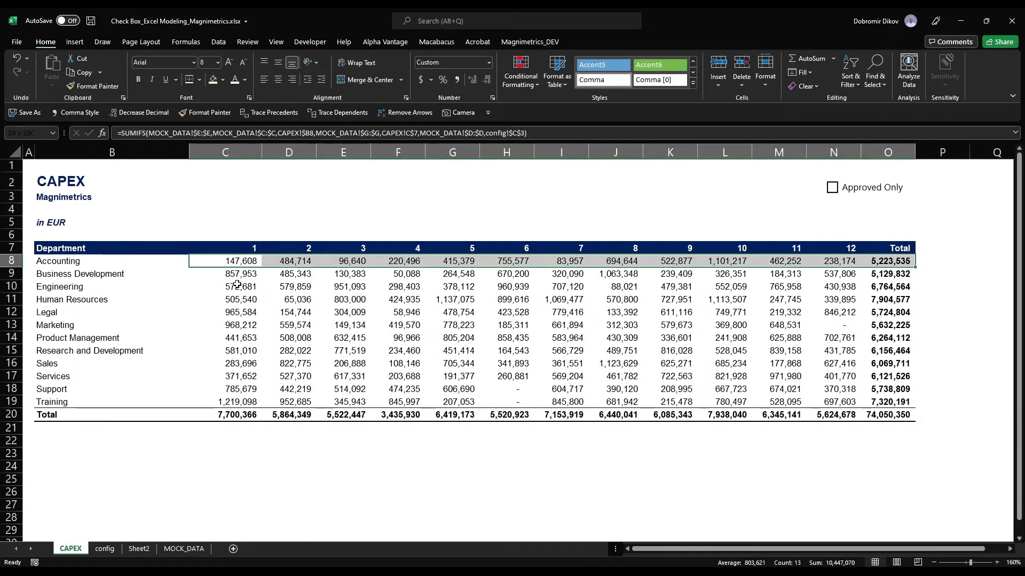
key("shift+Left")
key("ctrl+r")
key("shift+ctrl+Down")
key("shift+Up")
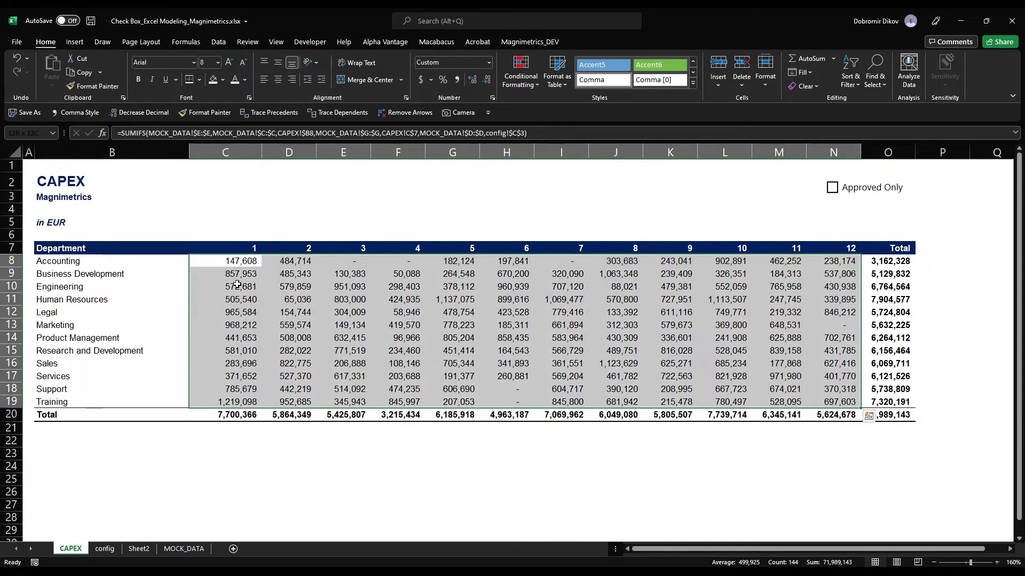
key("ctrl+d")
Clear the approved column filter on MOCK_DATA so both TRUE and FALSE rows show
left_click(942, 276)
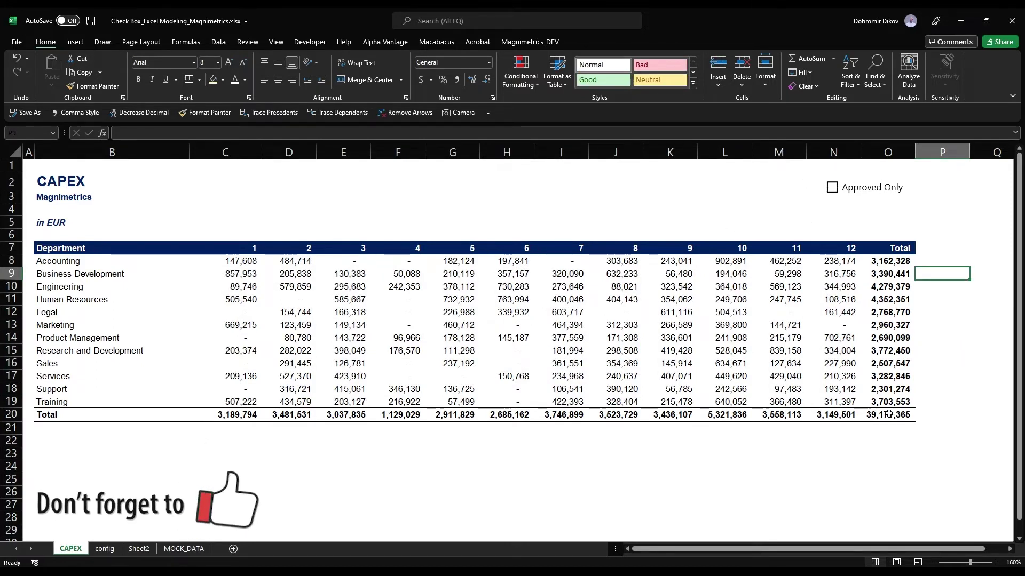
left_click(177, 549)
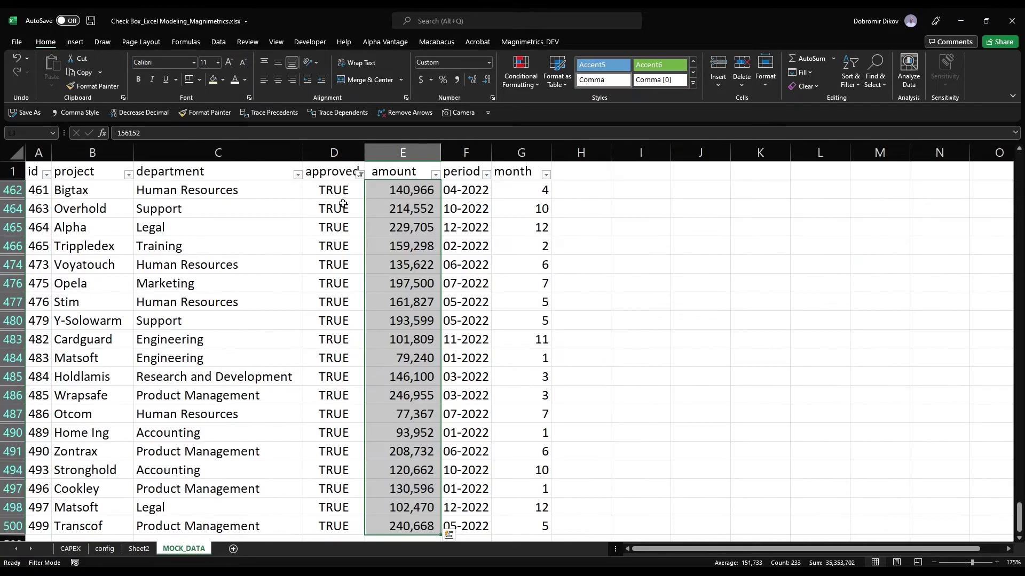
left_click(361, 174)
left_click(269, 301)
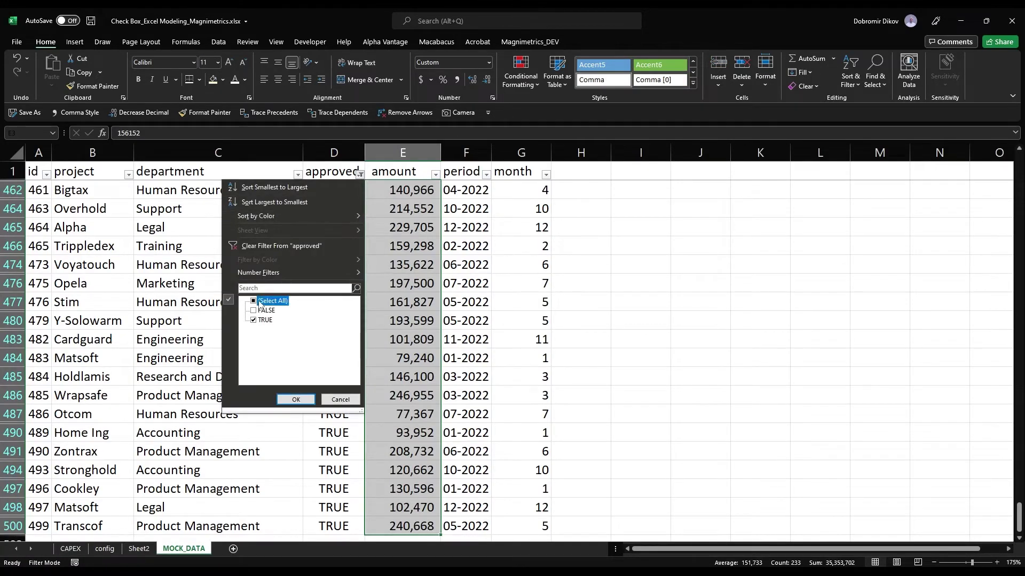
left_click(294, 399)
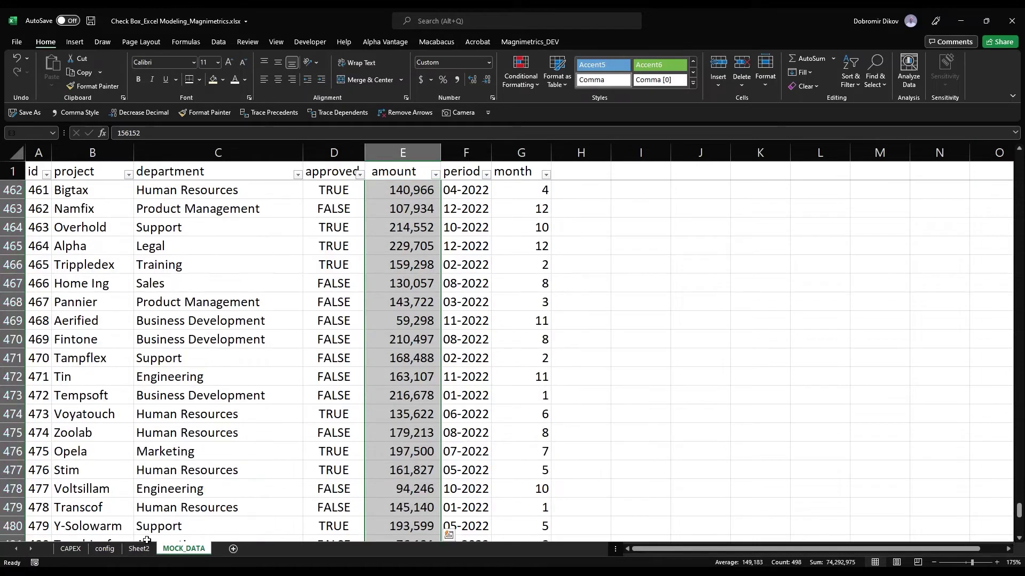
On CAPEX, tick Approved Only (total 35,353,702), then clear it (39,171,365)
left_click(105, 549)
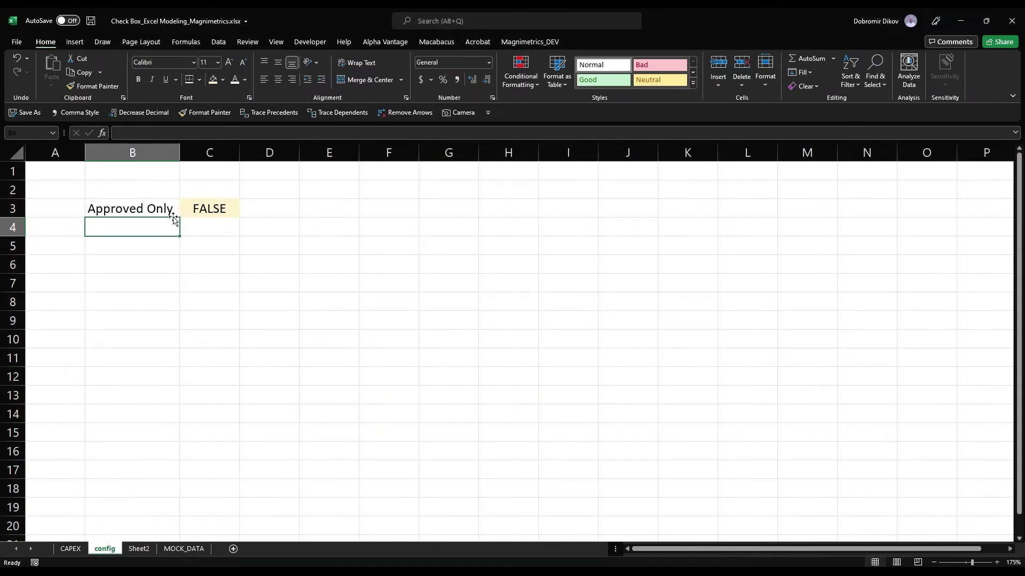
left_click(70, 548)
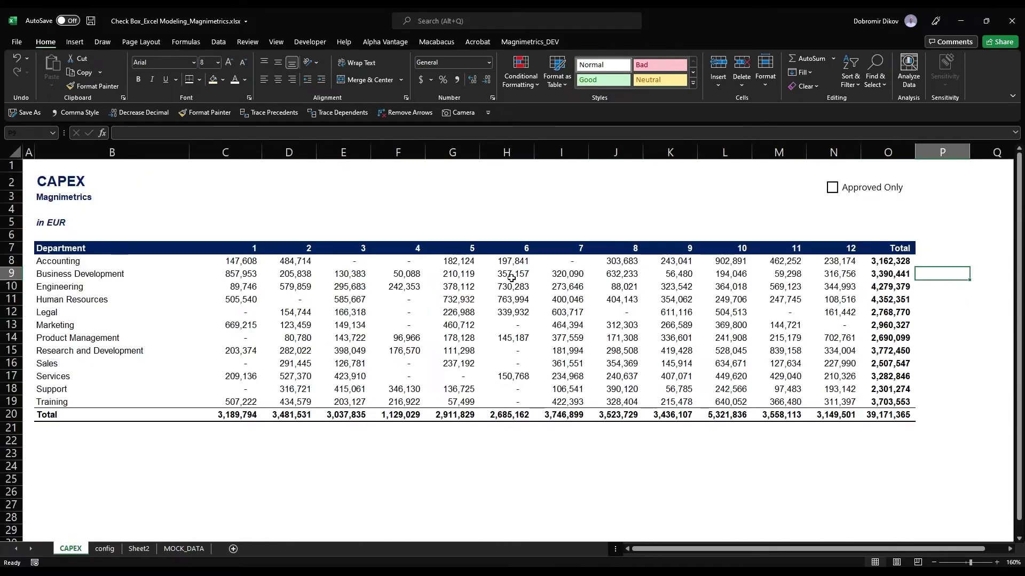
left_click(846, 190)
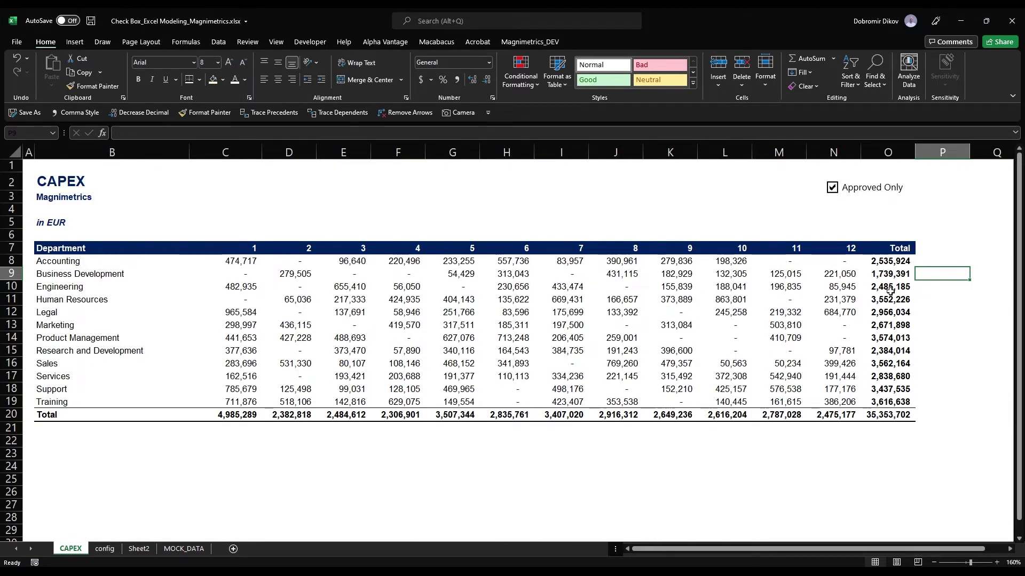
left_click(832, 188)
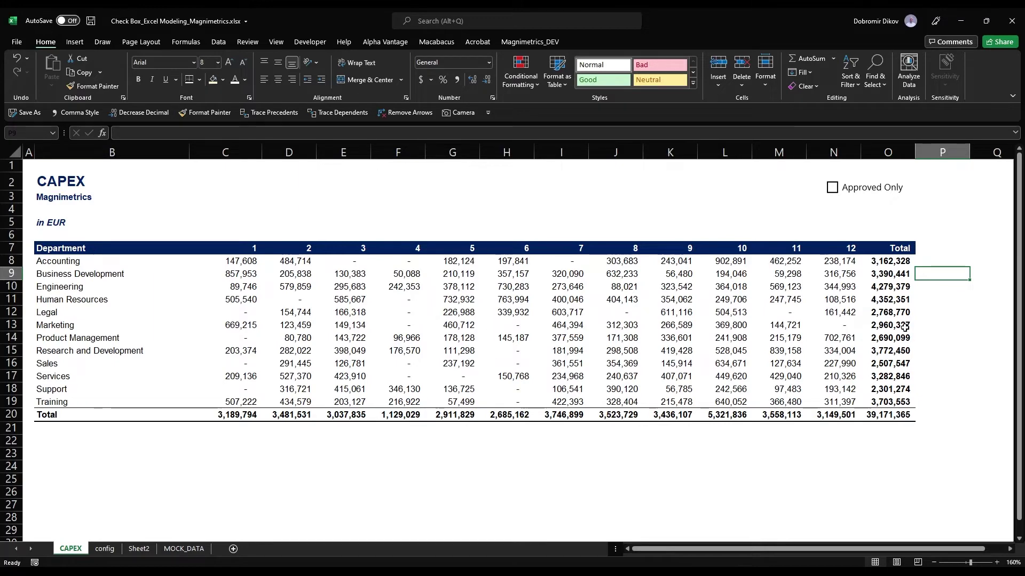
Replace C8's SUMIFS with an IF whose test references config!$C$3
double_click(240, 262)
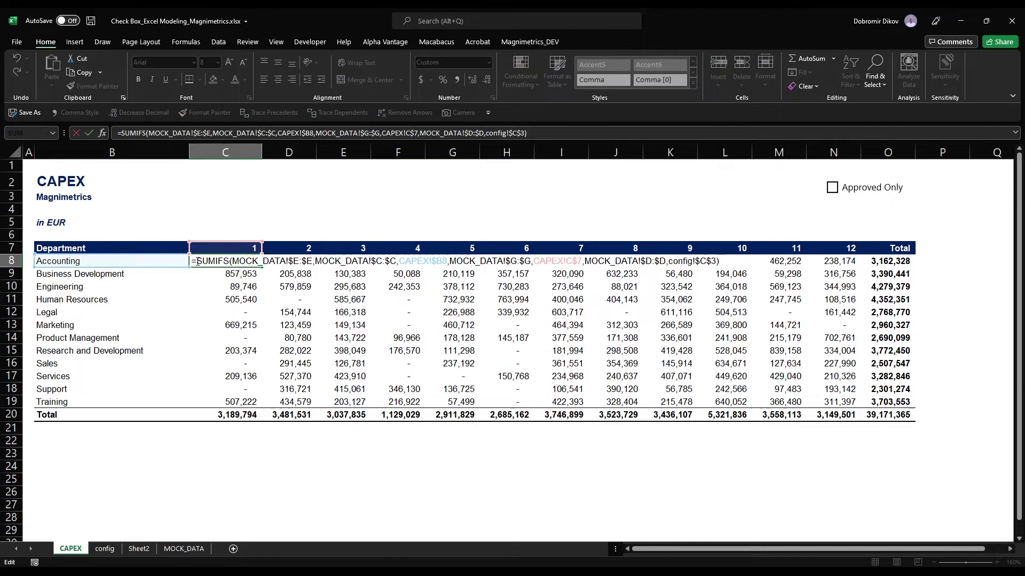
left_click_drag(196, 261, 726, 263)
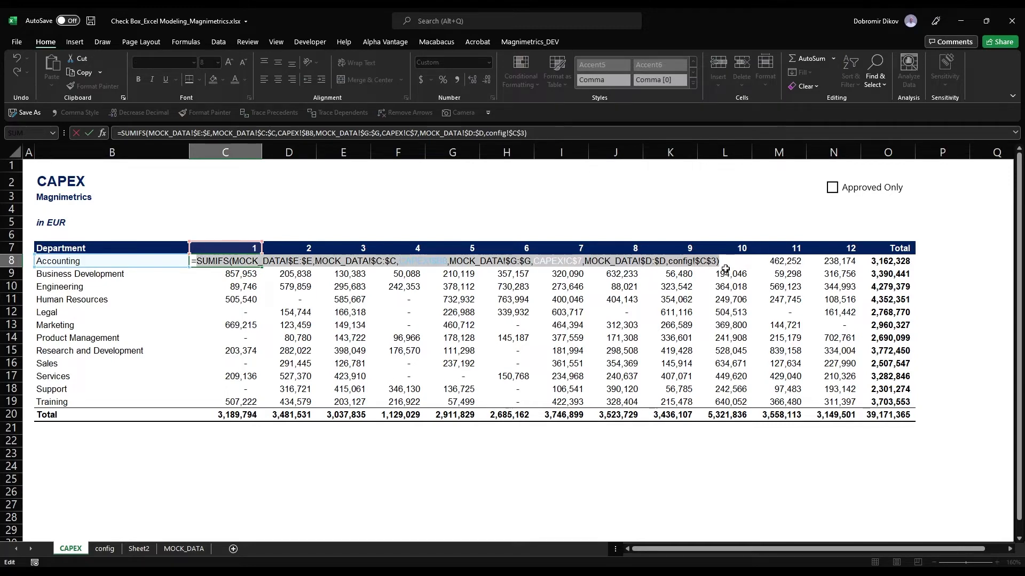
key("BackSpace")
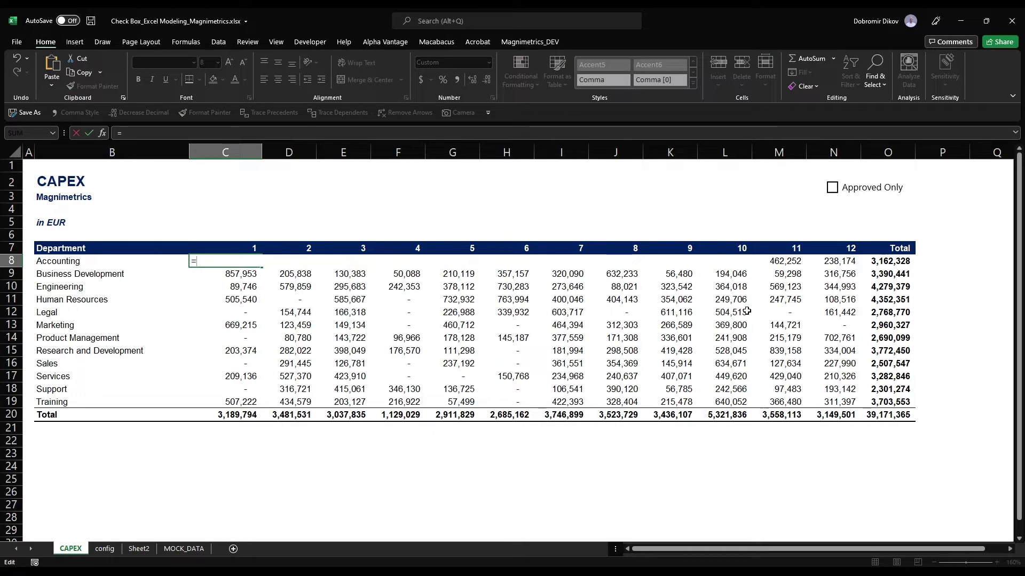
type("IF(")
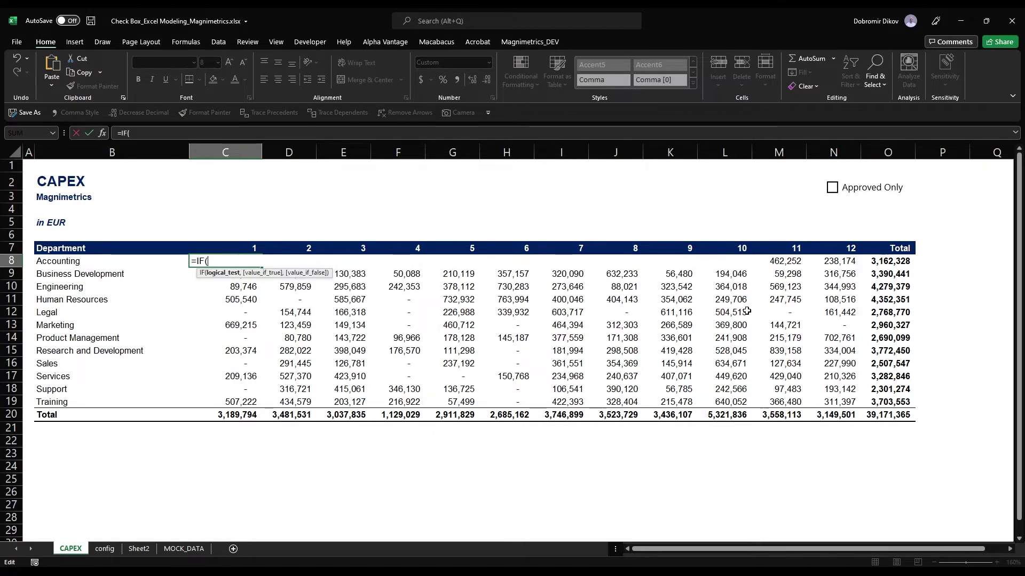
left_click(105, 548)
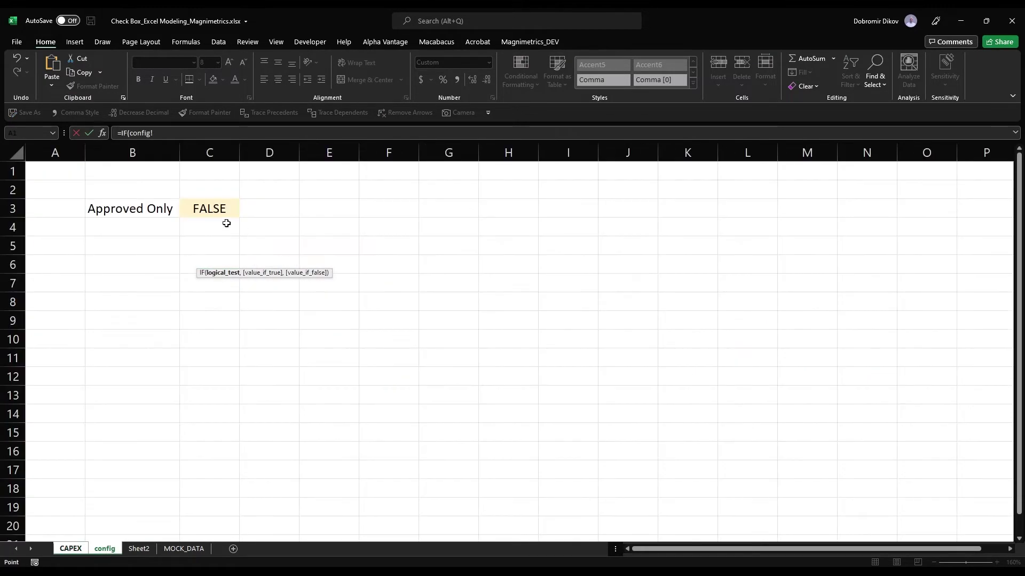
left_click(209, 212)
key("F4")
Complete the IF with =TRUE and pasted SUMIFS as the true and false branches
type("=TR")
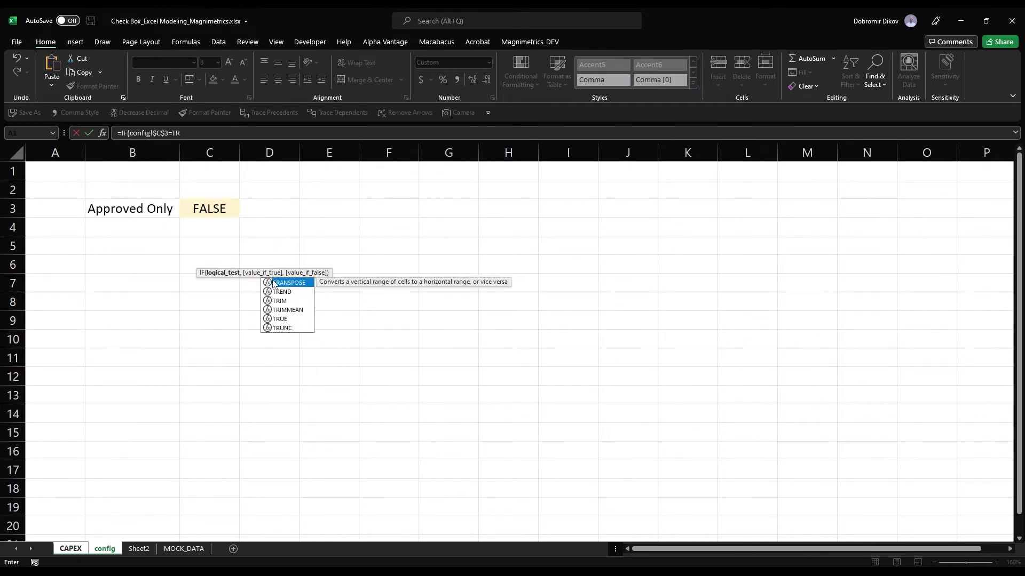
type("UE,")
key("ctrl+v")
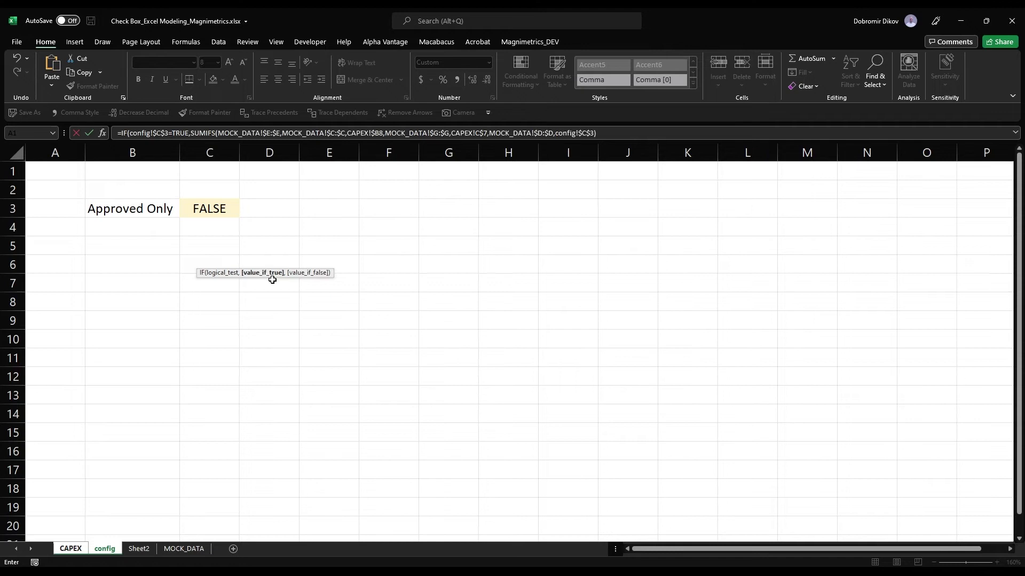
type(",")
key("ctrl+v")
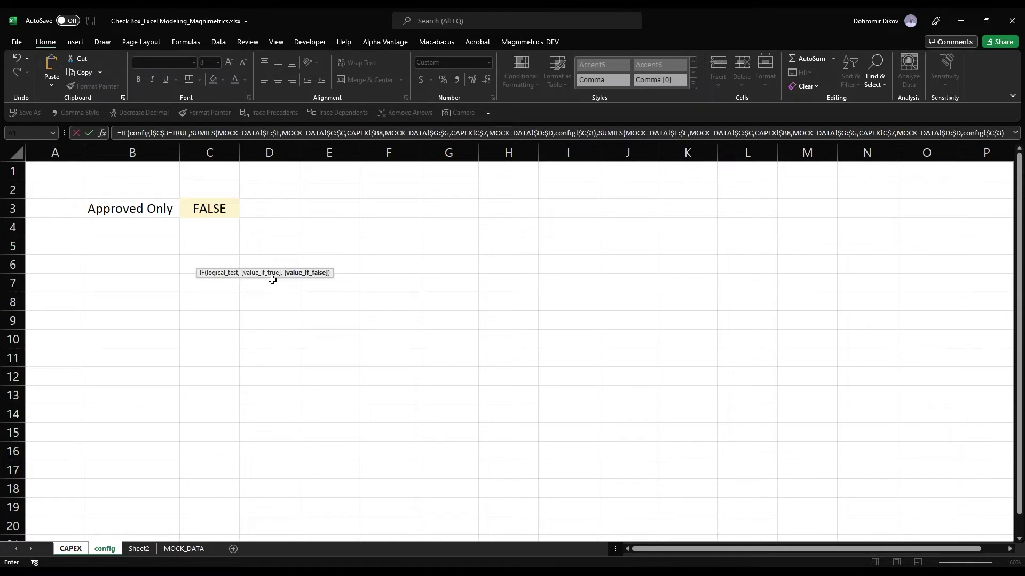
key("ctrl+Page_Up")
type(")")
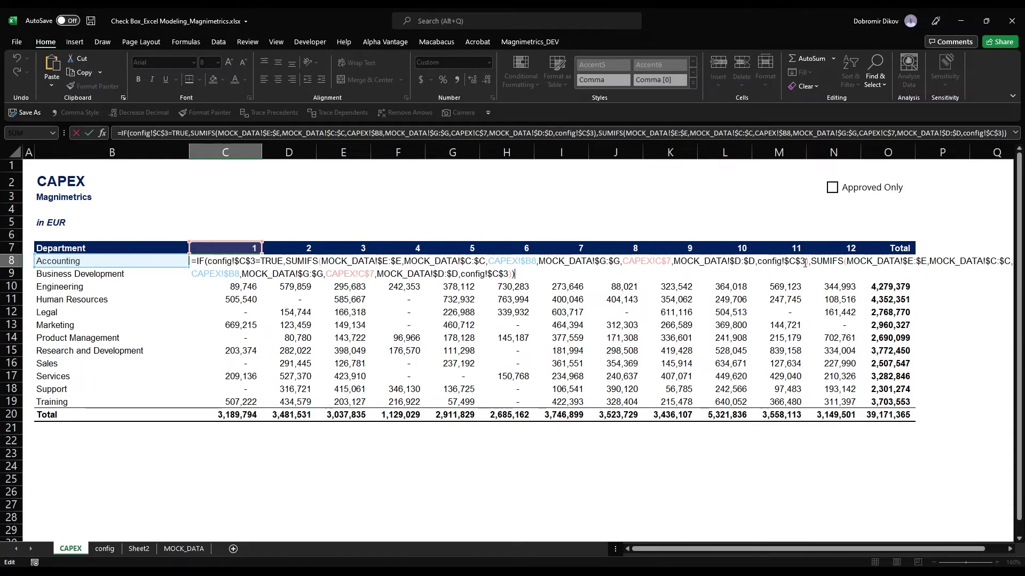
Use TRUE in the first SUMIFS and delete the approval criteria from the second
left_click_drag(806, 262, 757, 263)
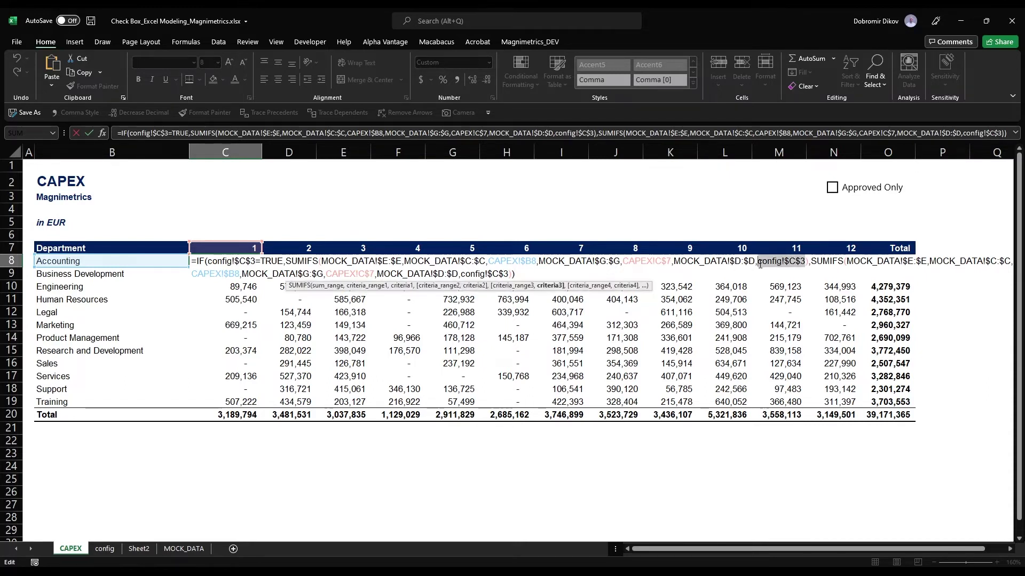
type("TRUE")
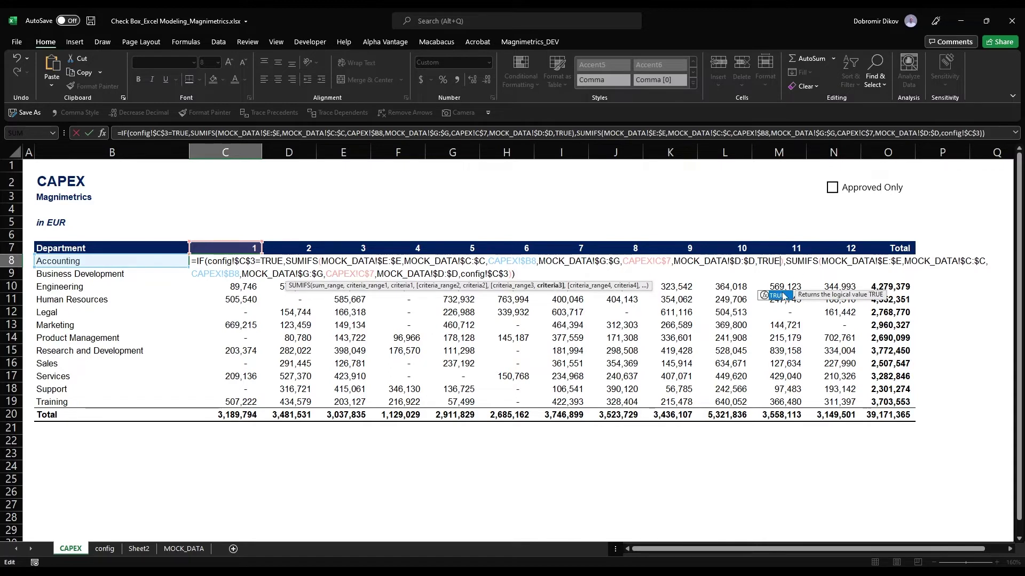
left_click(306, 261)
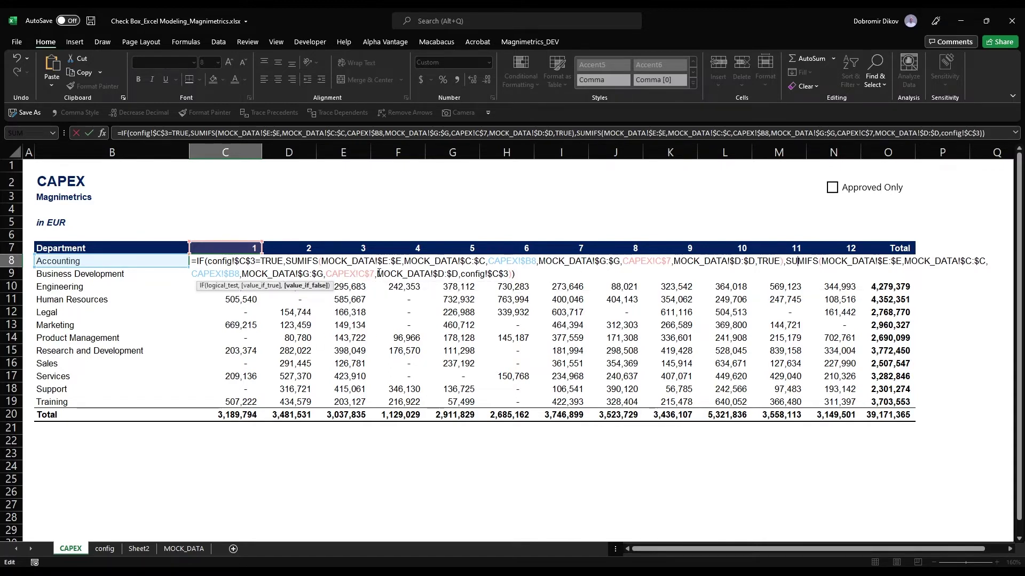
left_click_drag(378, 273, 510, 273)
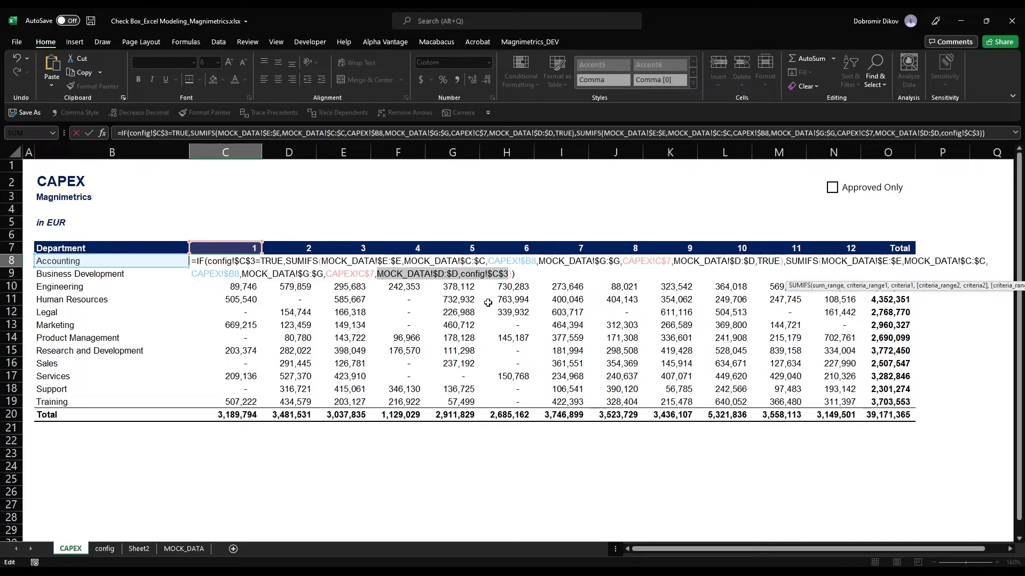
key("BackSpace")
key("BackSpace")
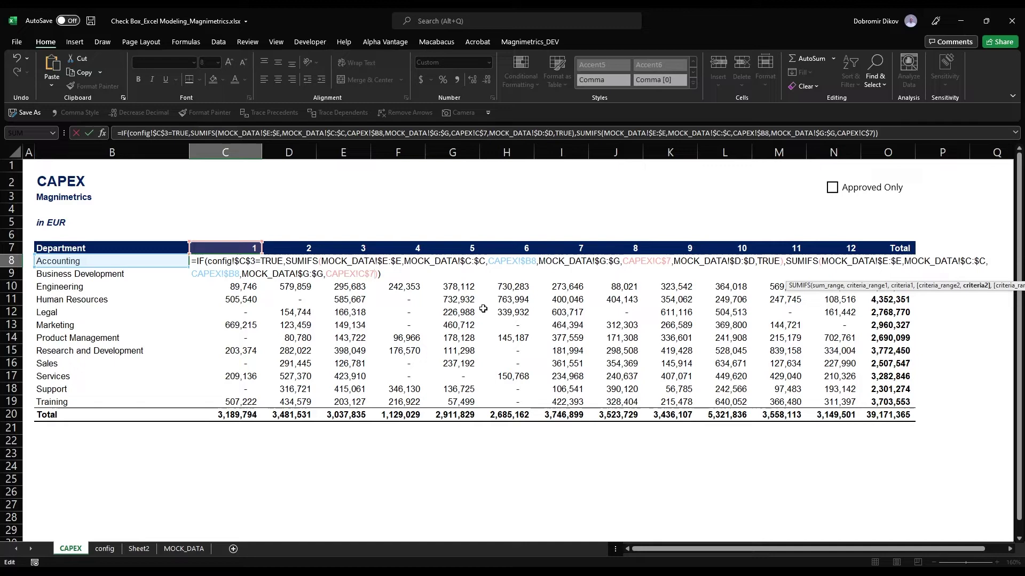
Commit the formula across row 8 and fill it down to row 19
key("ctrl+Return")
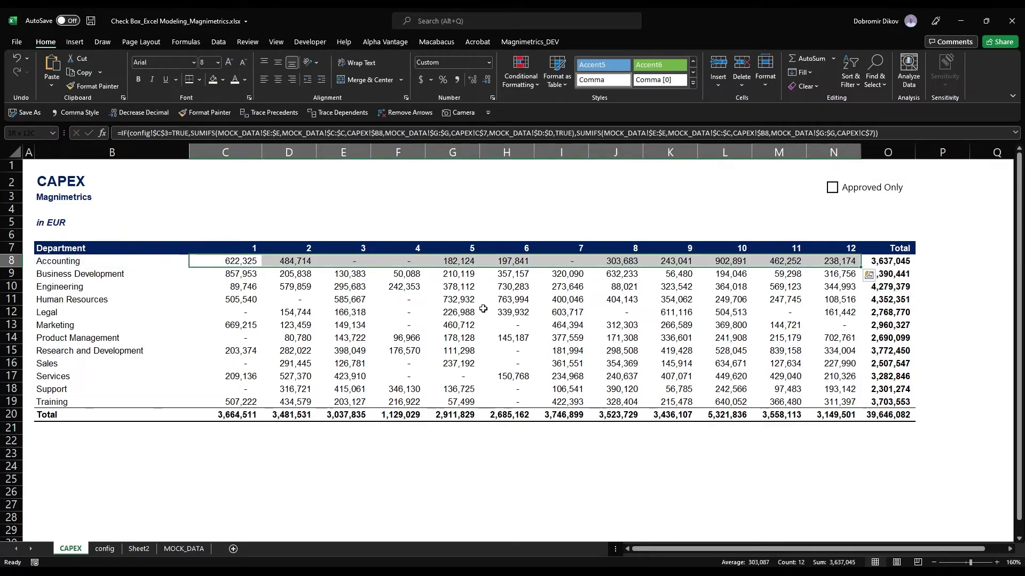
key("ctrl+shift+Down")
key("shift+Up")
key("ctrl+d")
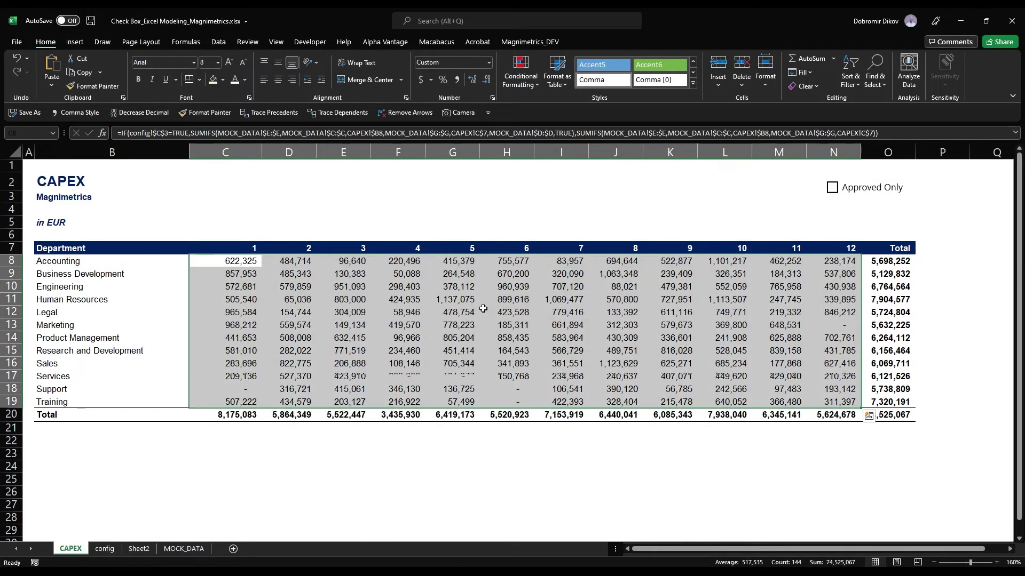
left_click(717, 427)
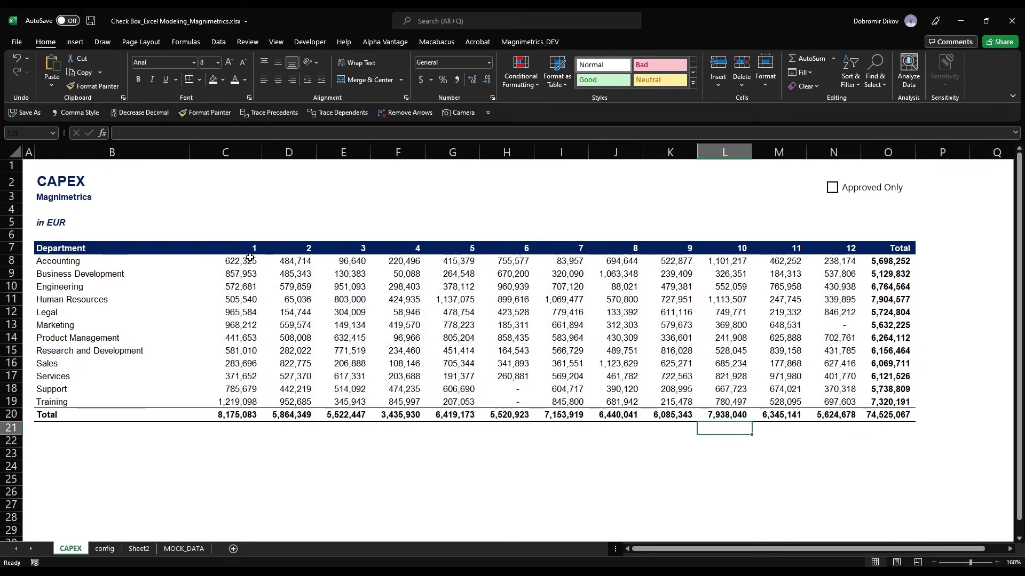
Toggle Approved Only on and off to compare 35,353,702 with 74,525,067, then reselect C8
left_click(833, 189)
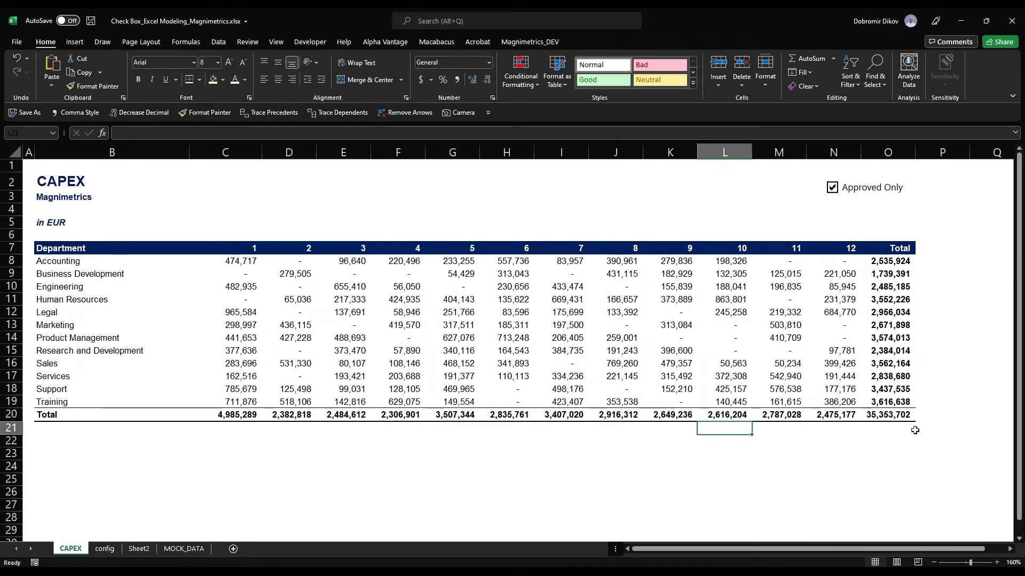
left_click(832, 188)
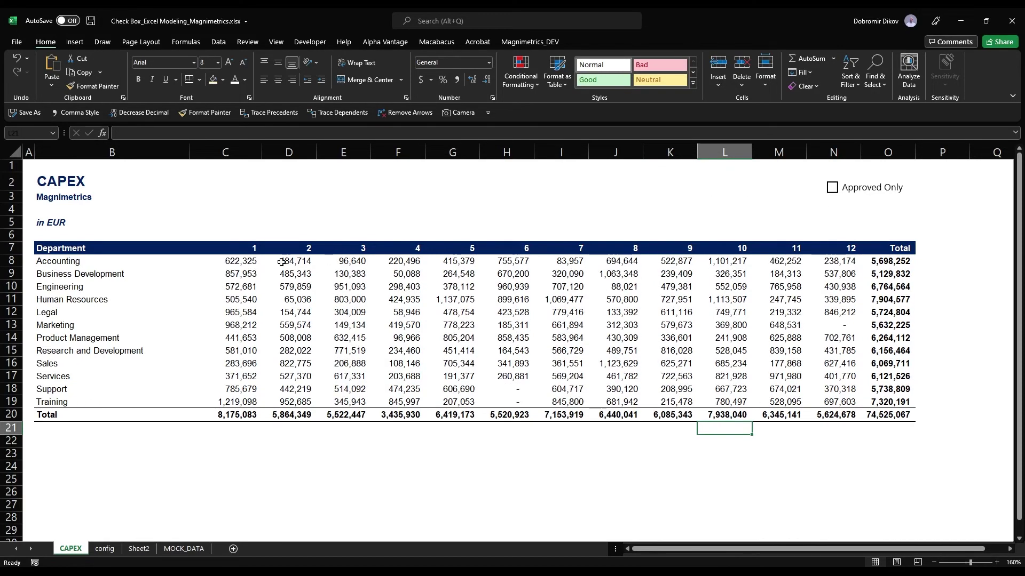
left_click(254, 262)
scroll(254, 267, "up", 2)
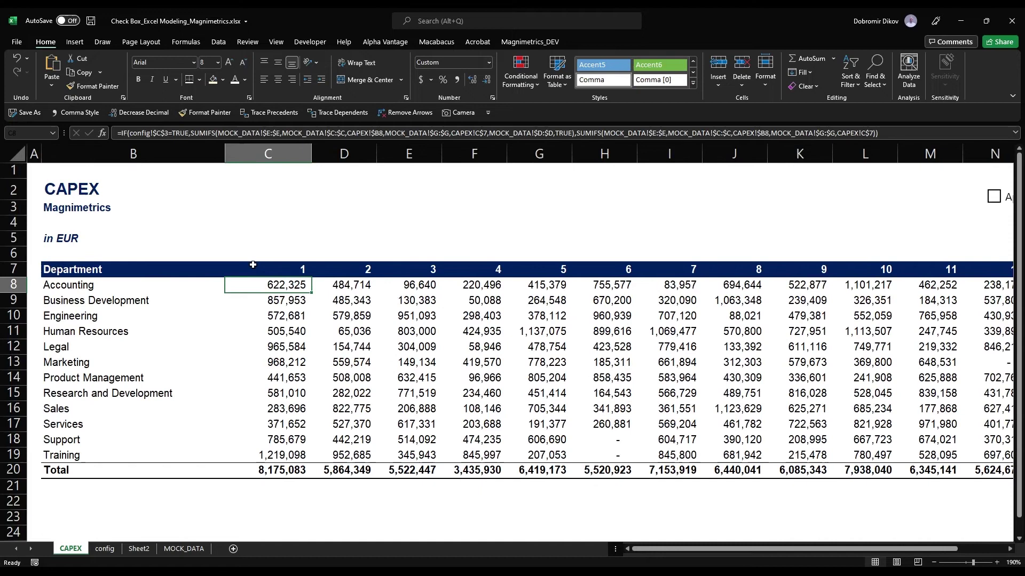
key("F2")
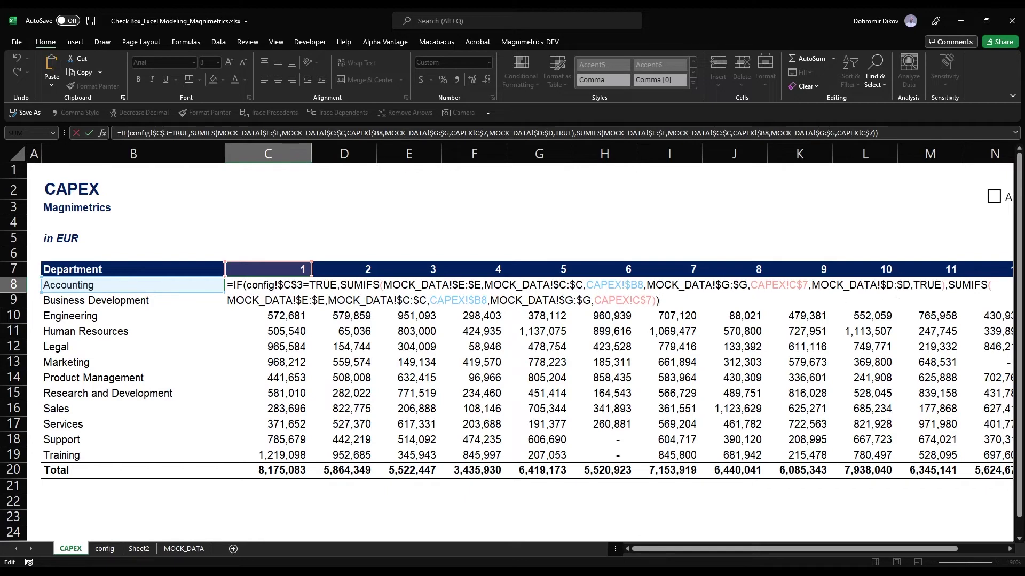
key("Return")
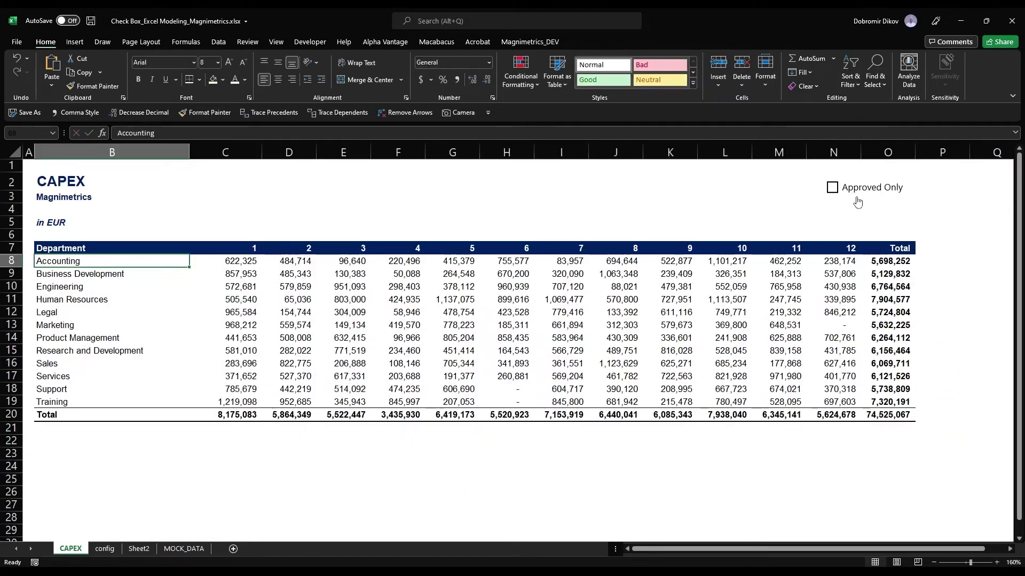
left_click(855, 200)
left_click(855, 199)
left_click(854, 195)
left_click(853, 196)
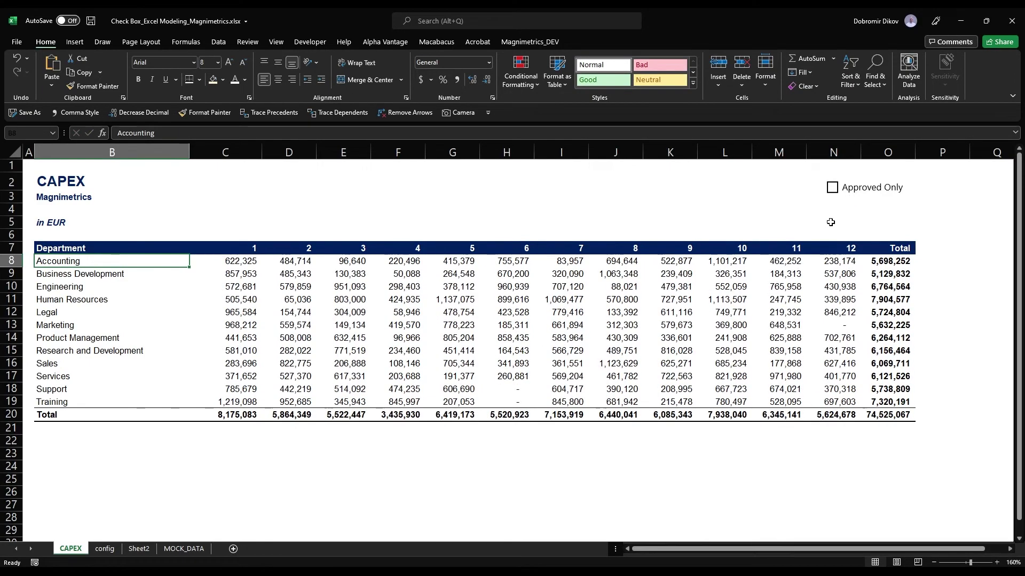
left_click(856, 197)
left_click(830, 210)
left_click(841, 197)
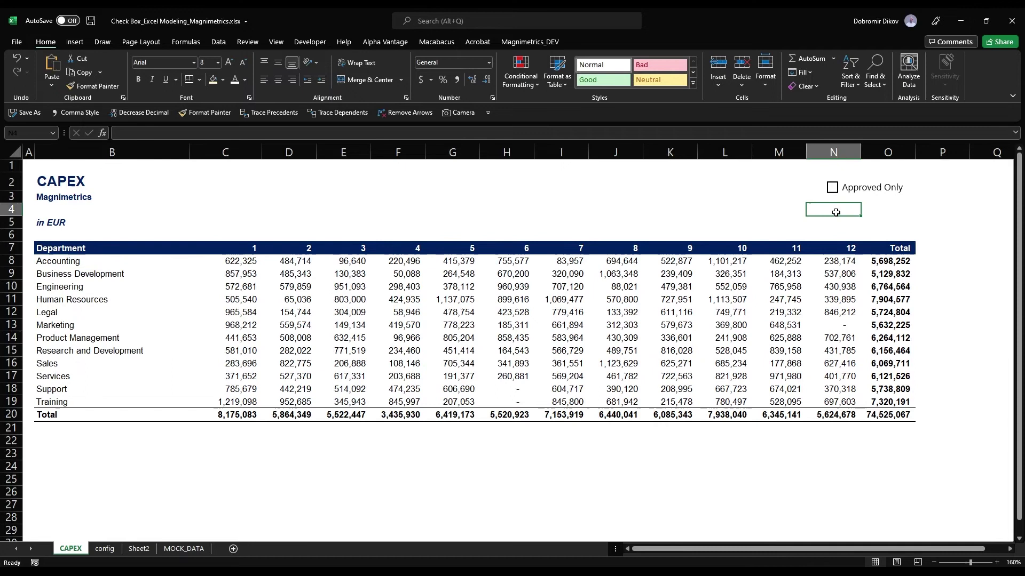
left_click(256, 207)
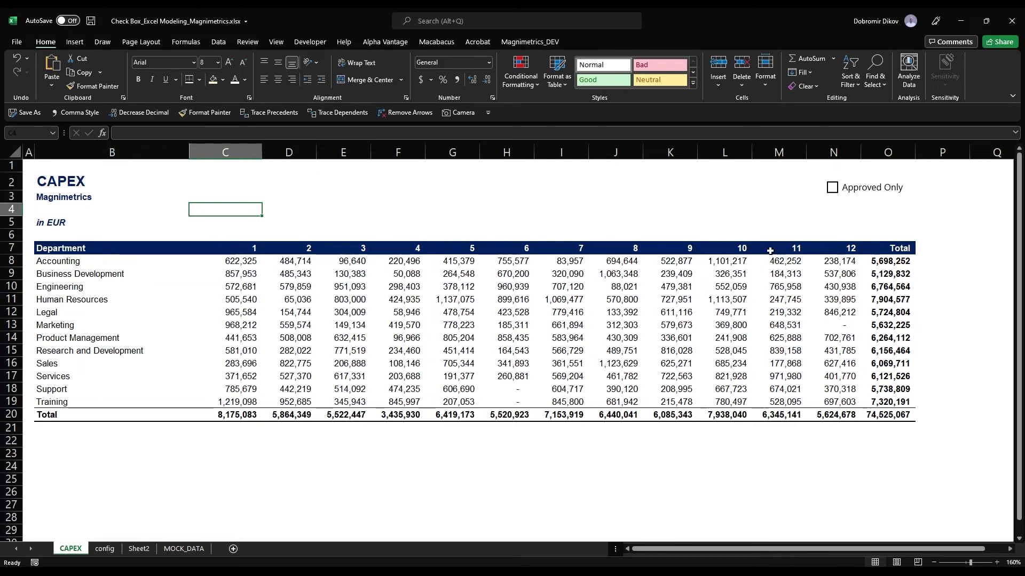
left_click(833, 188)
left_click(834, 189)
left_click(846, 188)
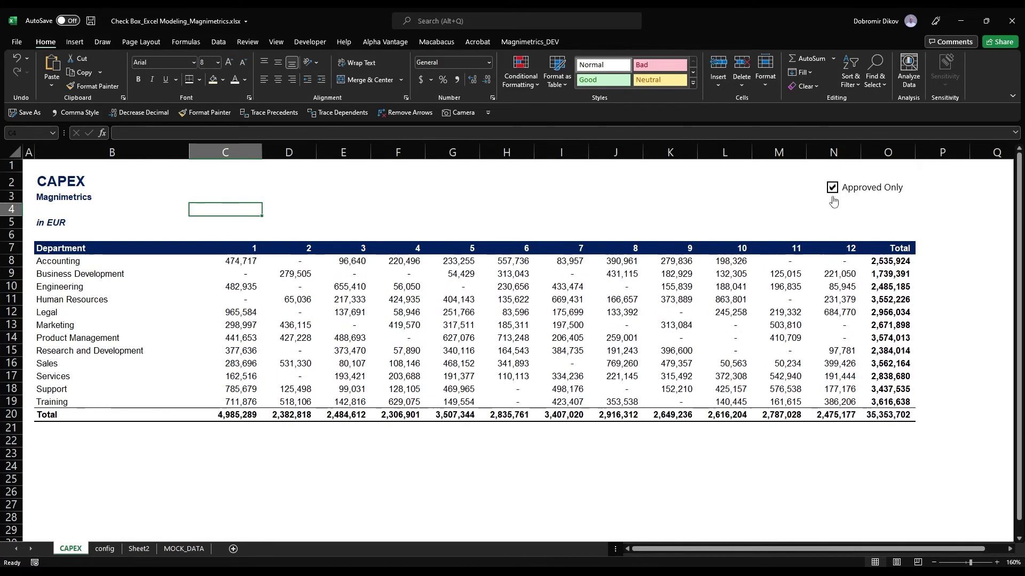
left_click(833, 189)
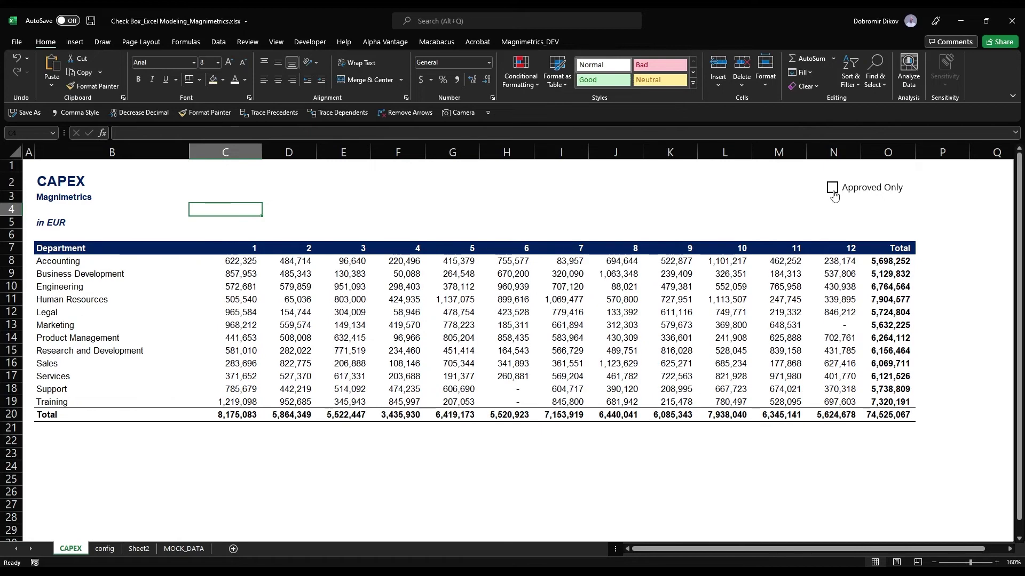